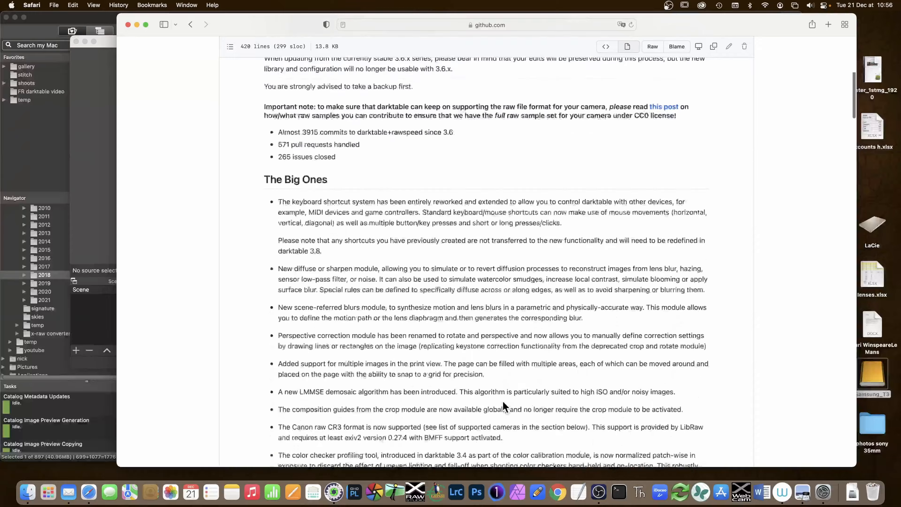
Step: Read through the darktable 3.8 release notes on GitHub, from The Big Ones down past the Bug Fixes heading
scroll(503, 400, "down", 15)
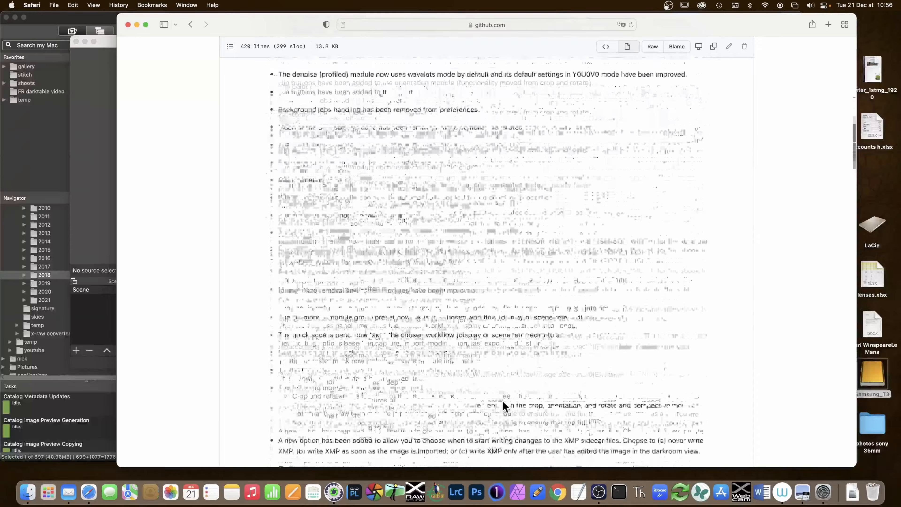
scroll(502, 401, "down", 12)
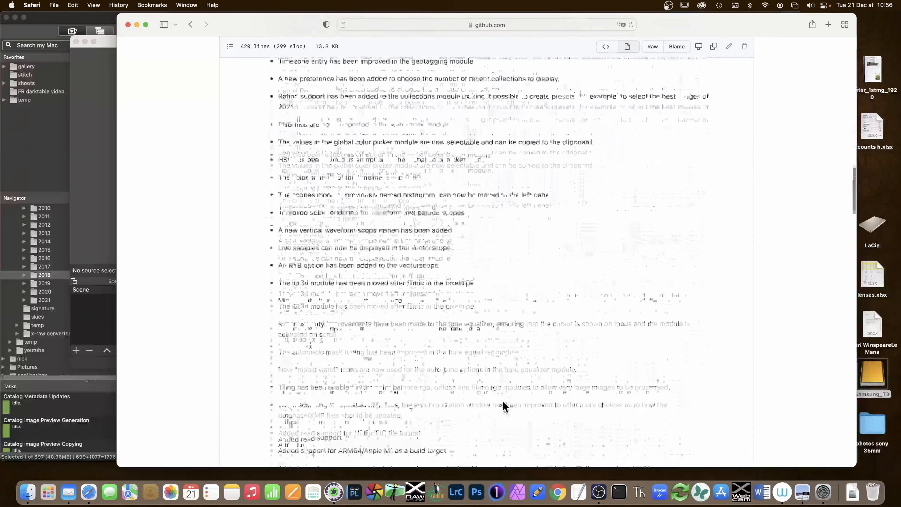
scroll(503, 401, "down", 9)
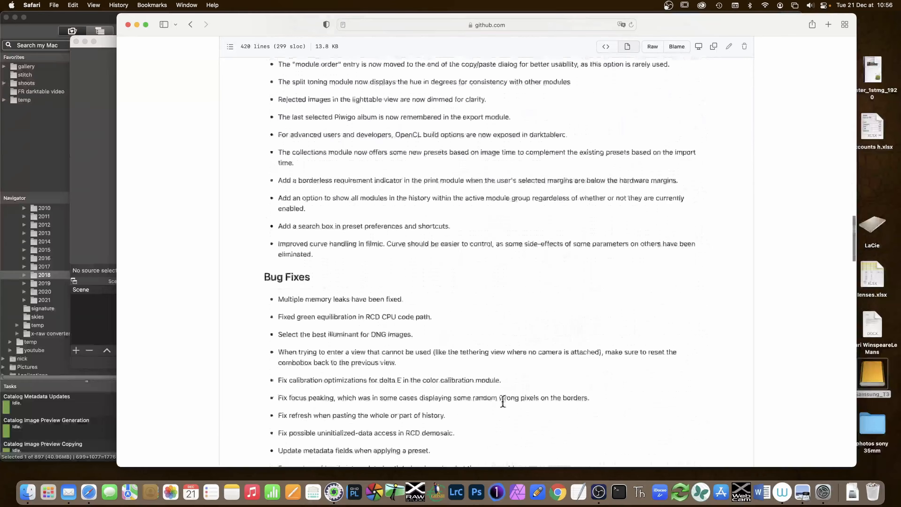
scroll(503, 401, "down", 15)
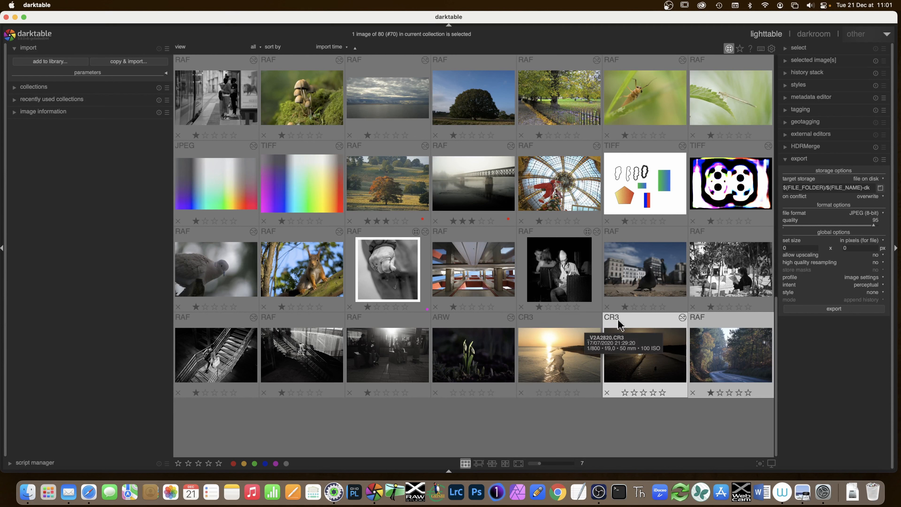
Step: In darktable, open the sunset photo _V2A2820.CR3 in the darkroom with the composition guides shown, and expand the exposure module
double_click(653, 325)
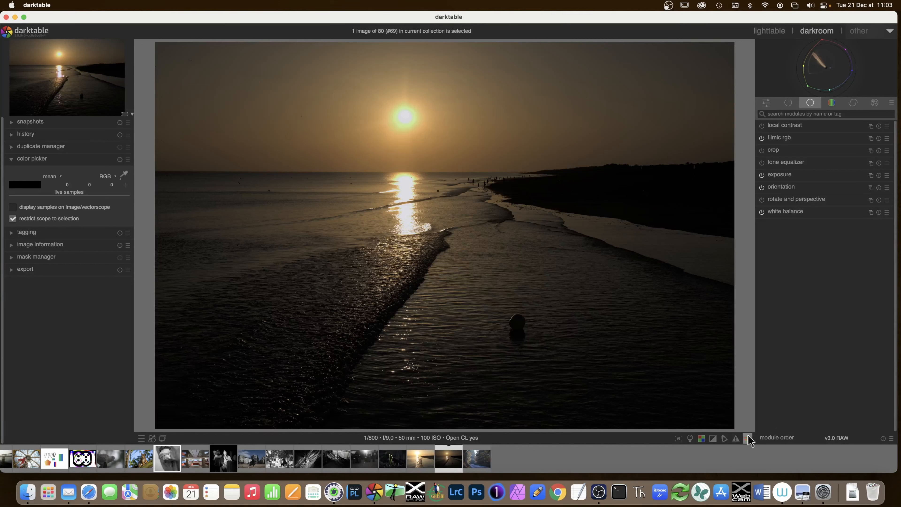
key("g")
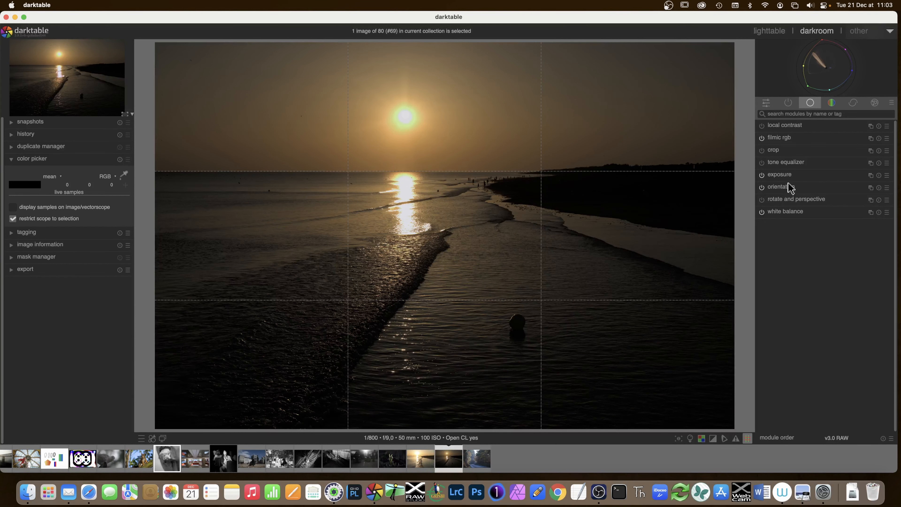
left_click(784, 175)
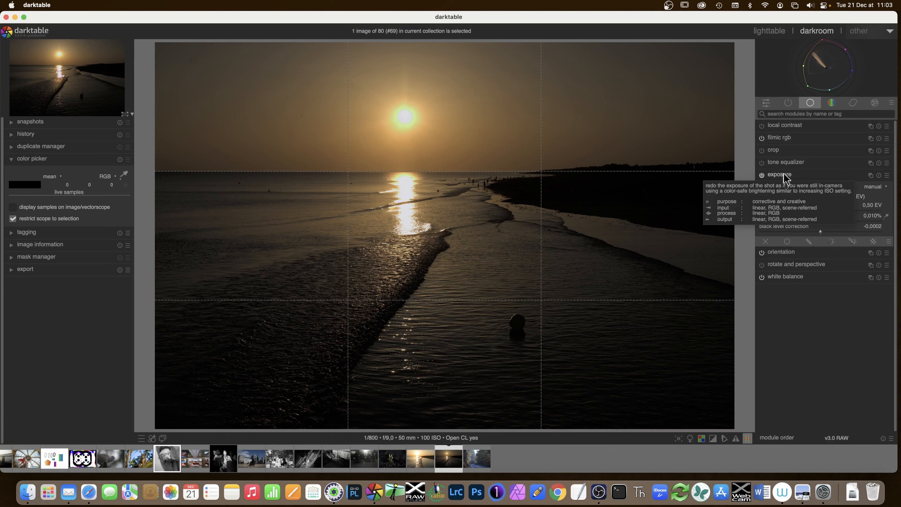
Step: Set the global guide overlay type to golden spiral
left_click(747, 438)
right_click(748, 439)
left_click(794, 409)
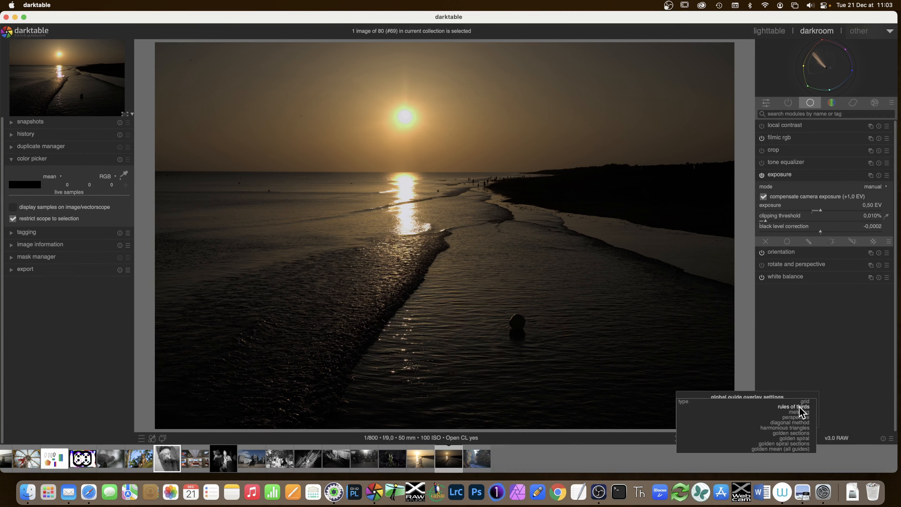
left_click(795, 439)
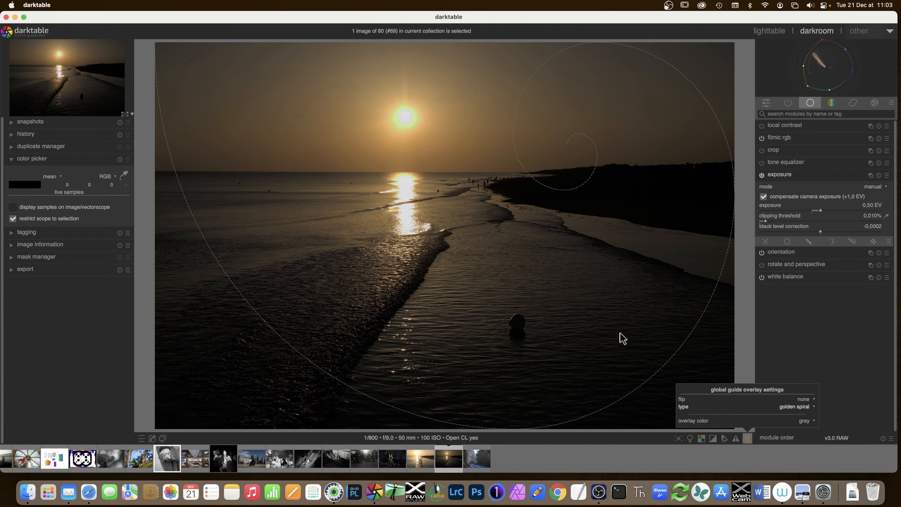
Step: Set the global guide overlay type to rules of thirds and close the overlay settings
left_click(800, 408)
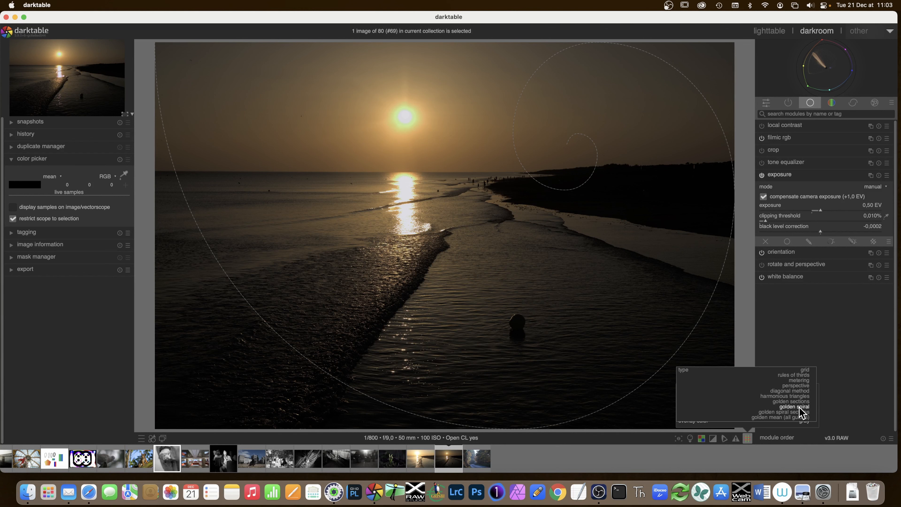
left_click(804, 371)
left_click(803, 375)
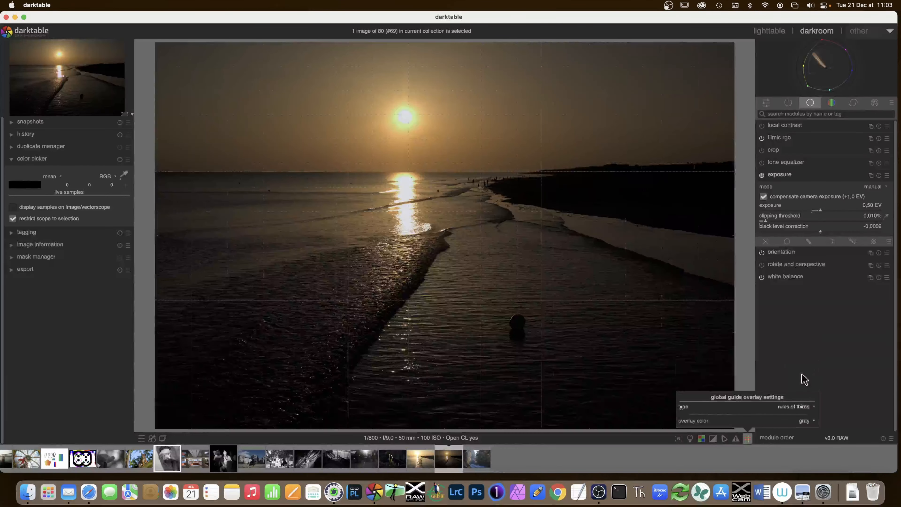
left_click(809, 424)
left_click(808, 421)
left_click(794, 304)
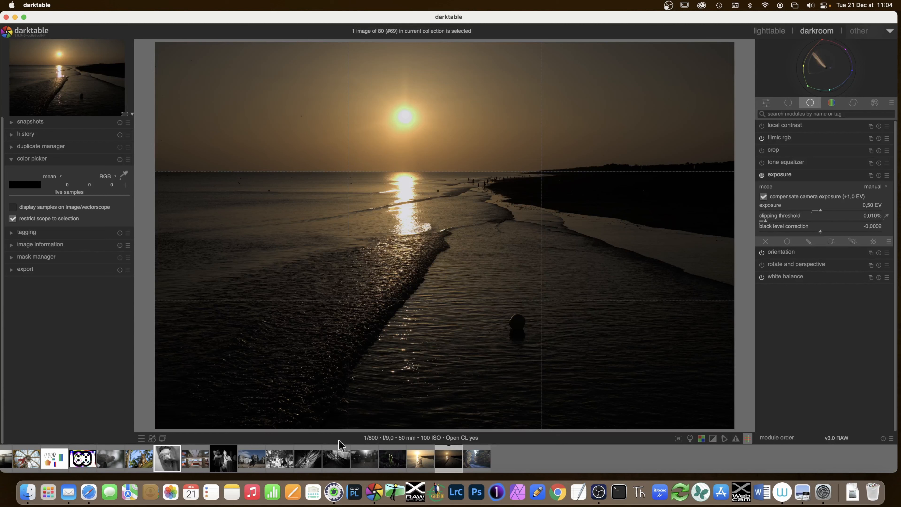
Step: Open the black-and-white round office building photo from the filmstrip and display its active modules
scroll(301, 457, "up", 9)
scroll(301, 458, "up", 20)
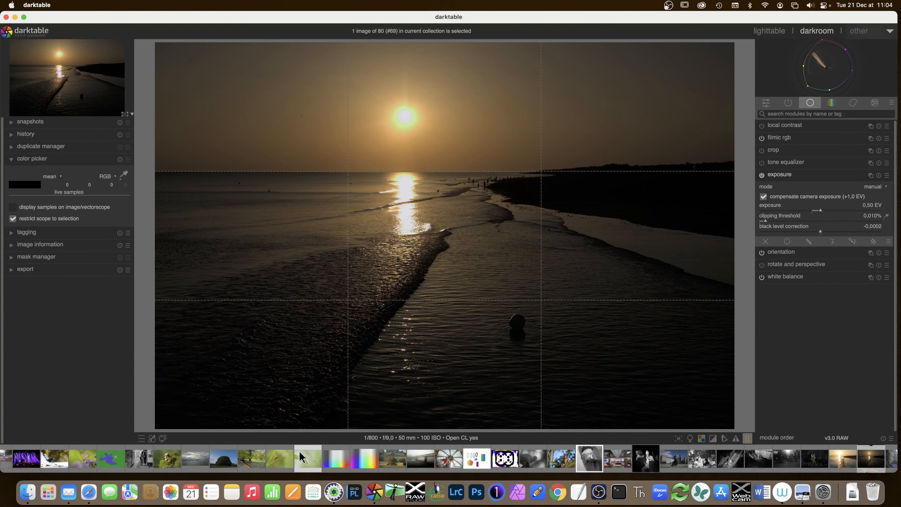
scroll(302, 457, "up", 20)
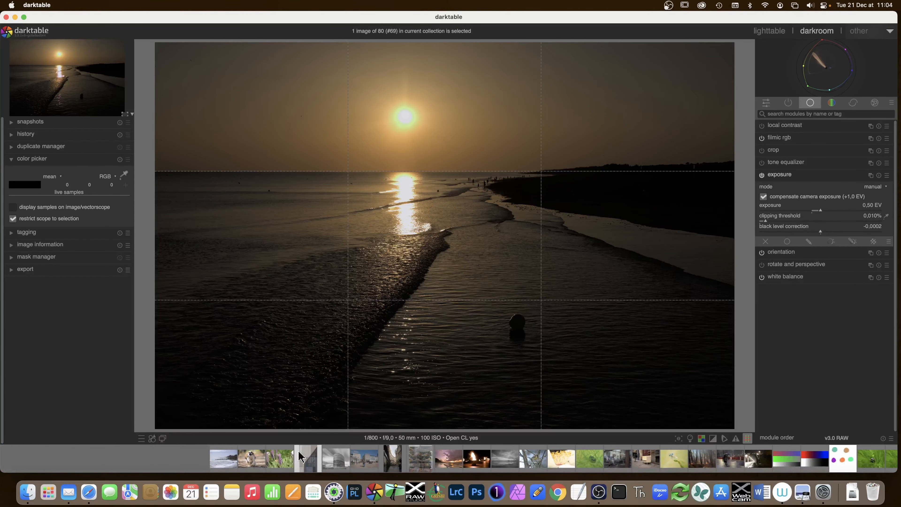
left_click(332, 461)
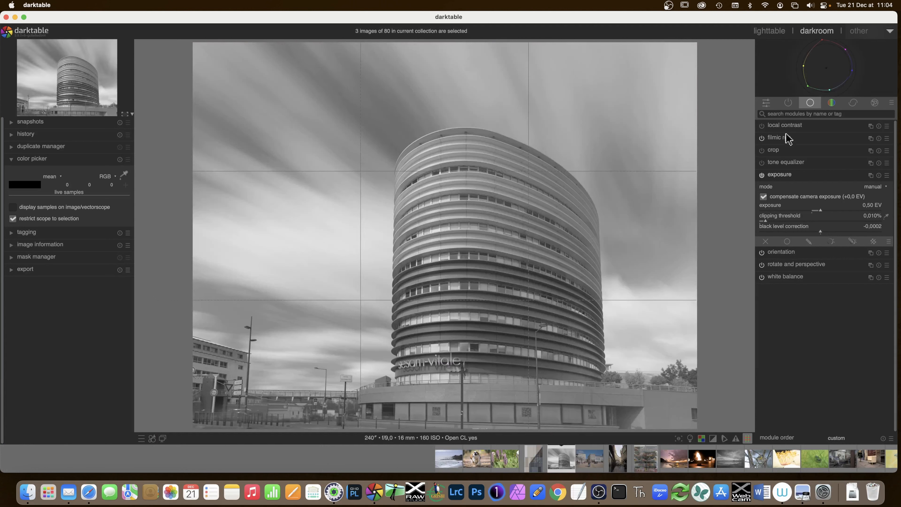
left_click(788, 102)
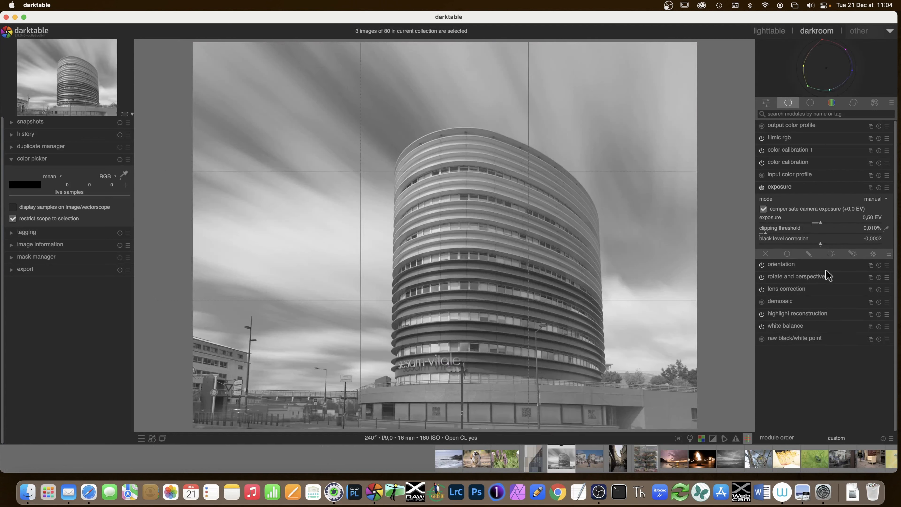
Step: Return to the lighttable and discard the edit history of the round building photo
left_click(771, 31)
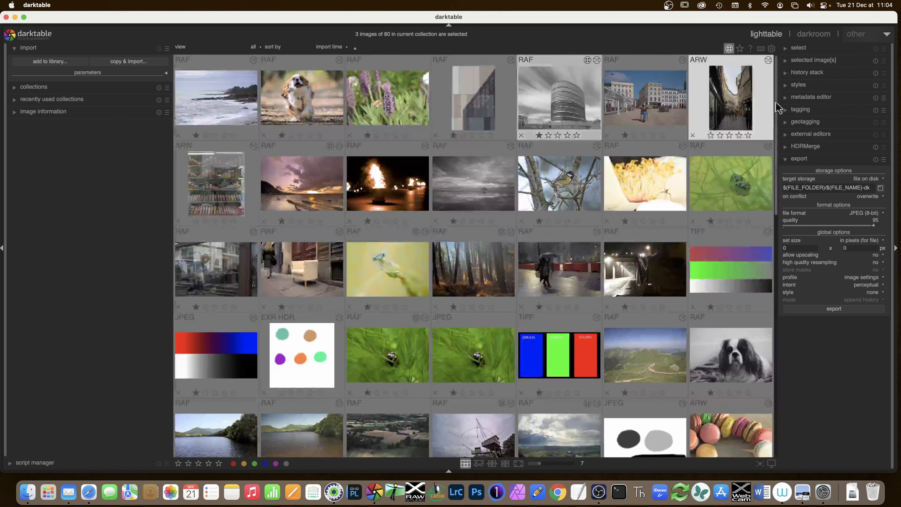
left_click(787, 73)
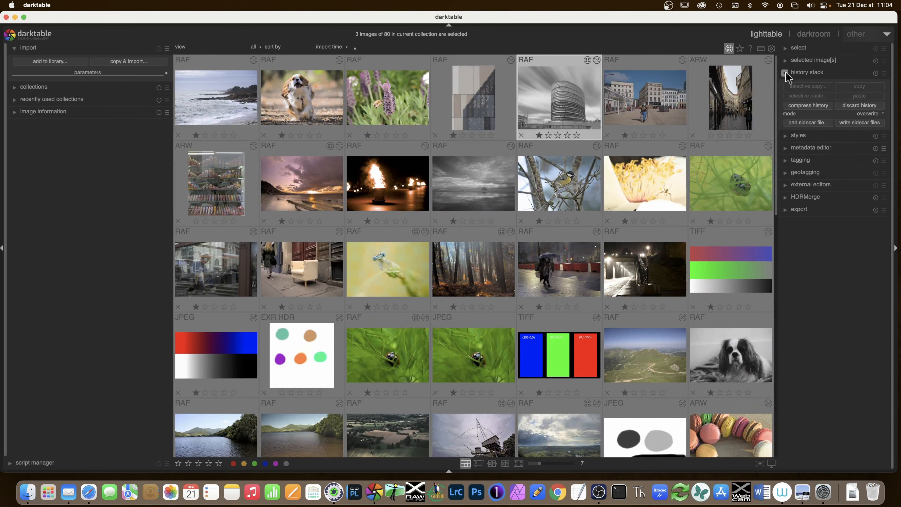
left_click(851, 106)
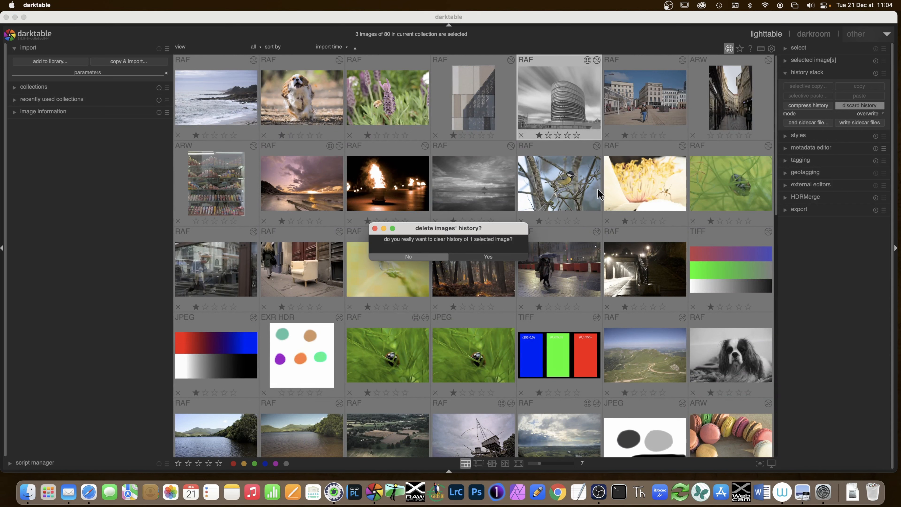
left_click(488, 256)
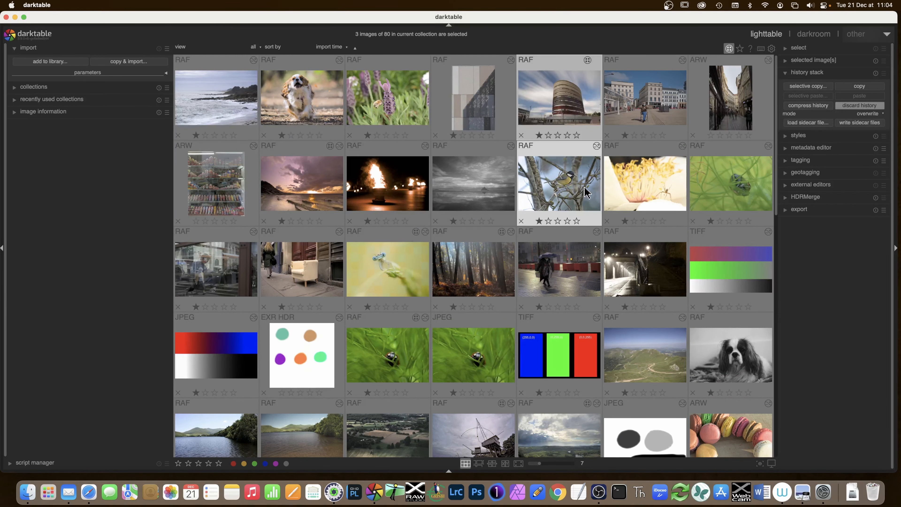
Step: Reopen the round building photo in the darkroom, with the exposure module collapsed and the global guide overlay hidden
double_click(557, 113)
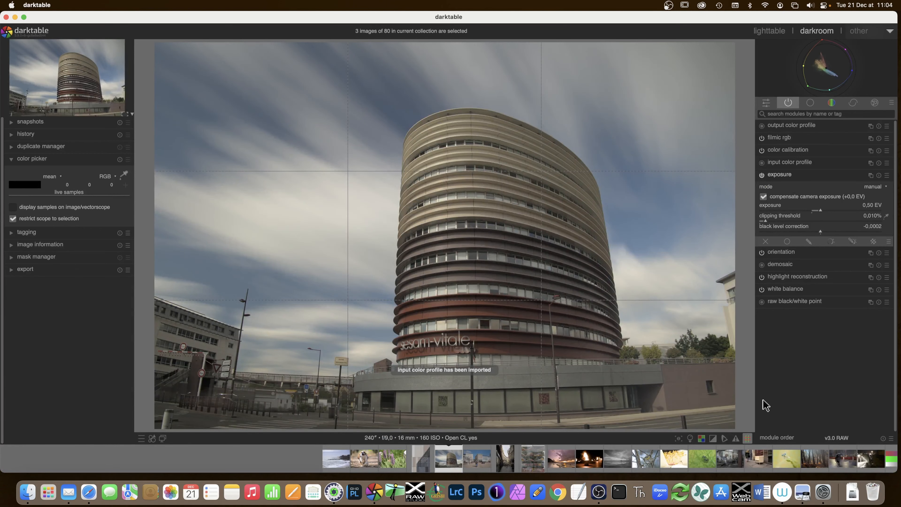
left_click(789, 179)
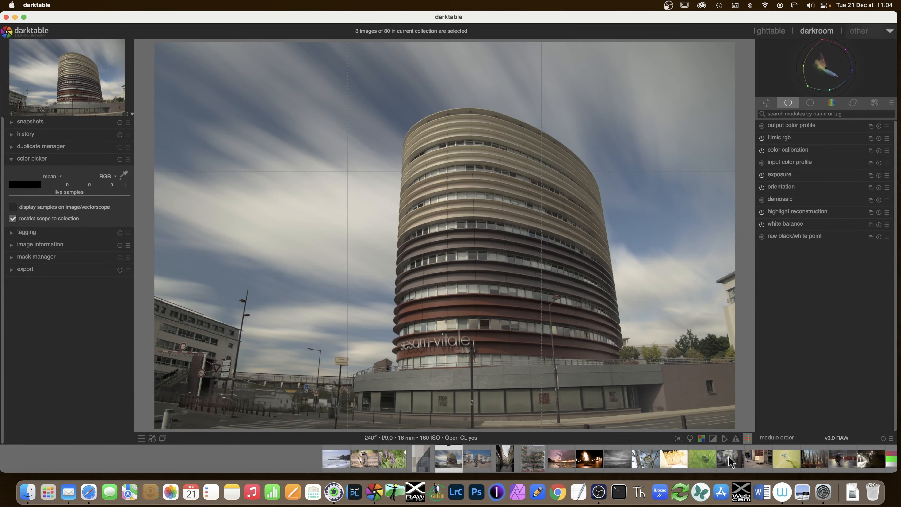
left_click(748, 438)
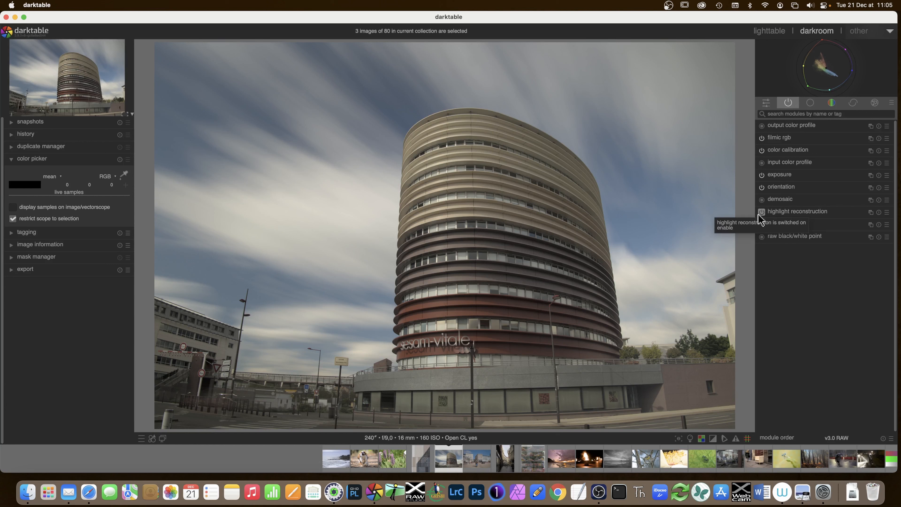
Step: Expand the rotate and perspective module and automatically correct the building's vertical perspective distortion
left_click(854, 103)
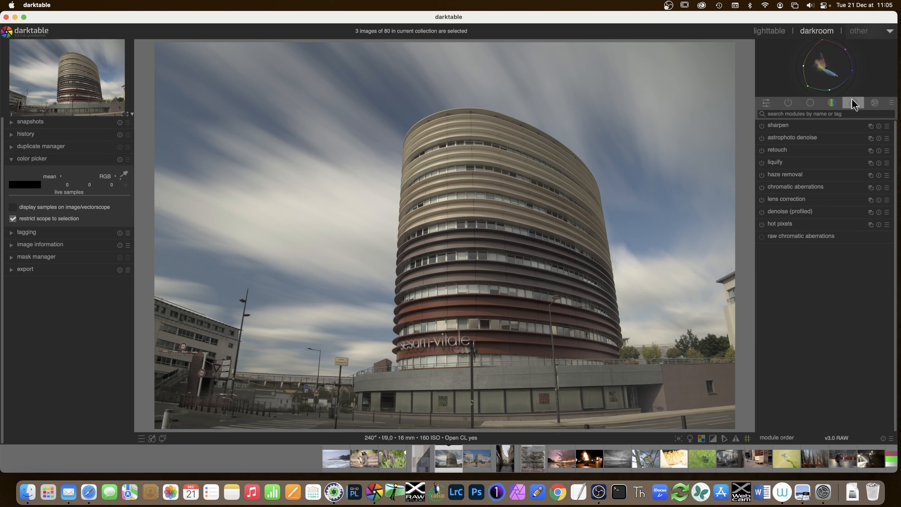
left_click(808, 105)
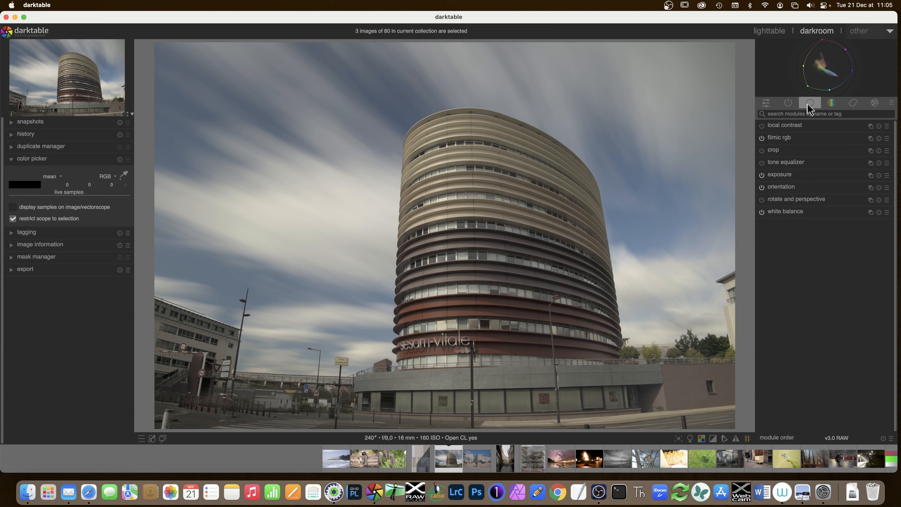
left_click(816, 200)
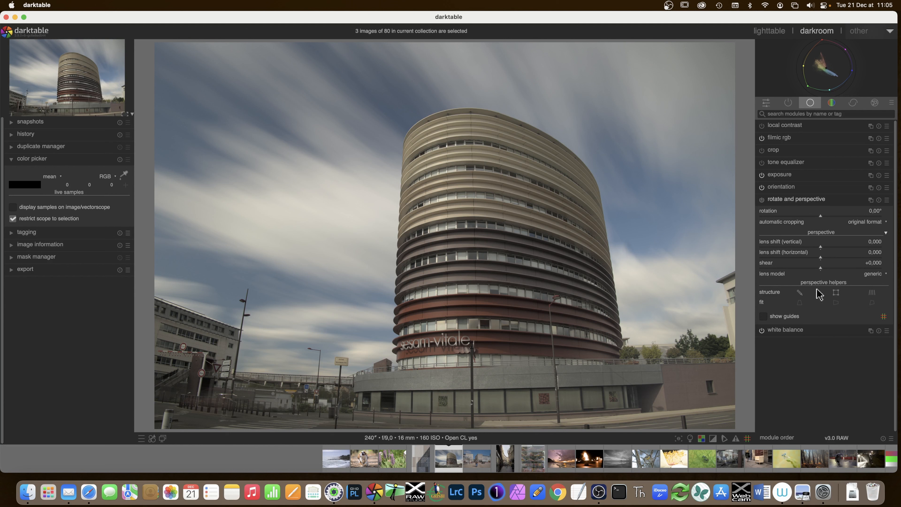
left_click(804, 298)
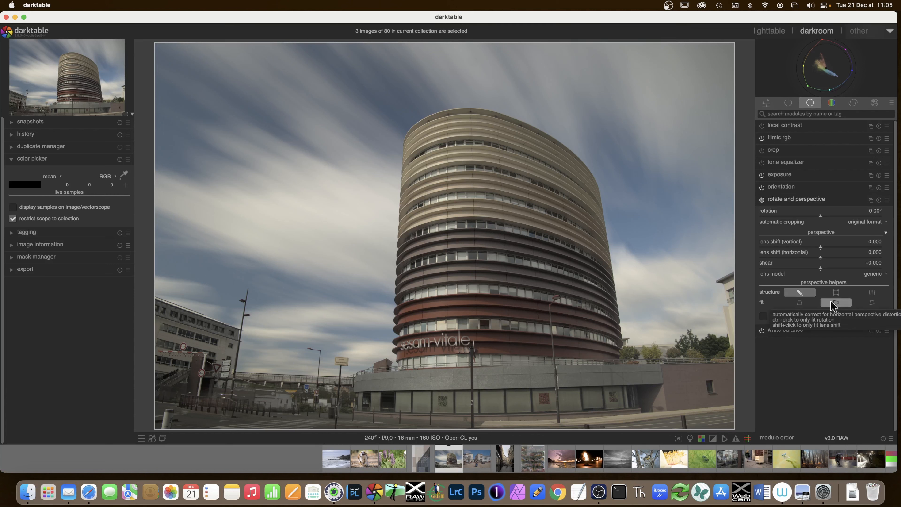
left_click(798, 305)
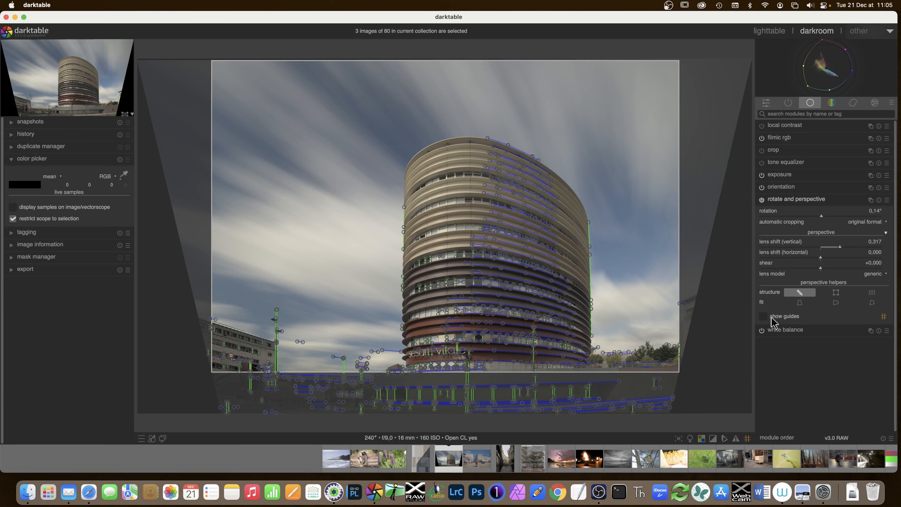
Step: Preview the guides by toggling the rotate and perspective module's own guides and the global overlay on and off
left_click(764, 317)
left_click(763, 316)
left_click(748, 439)
left_click(747, 439)
Step: Examine the corrected photo with rotate and perspective collapsed, reopen the module and look at its automatic cropping choices
left_click(803, 199)
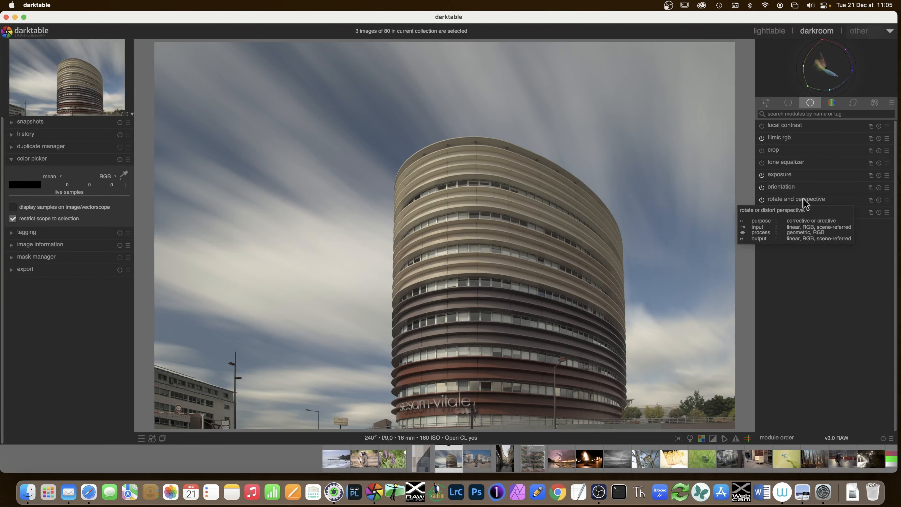
left_click(803, 200)
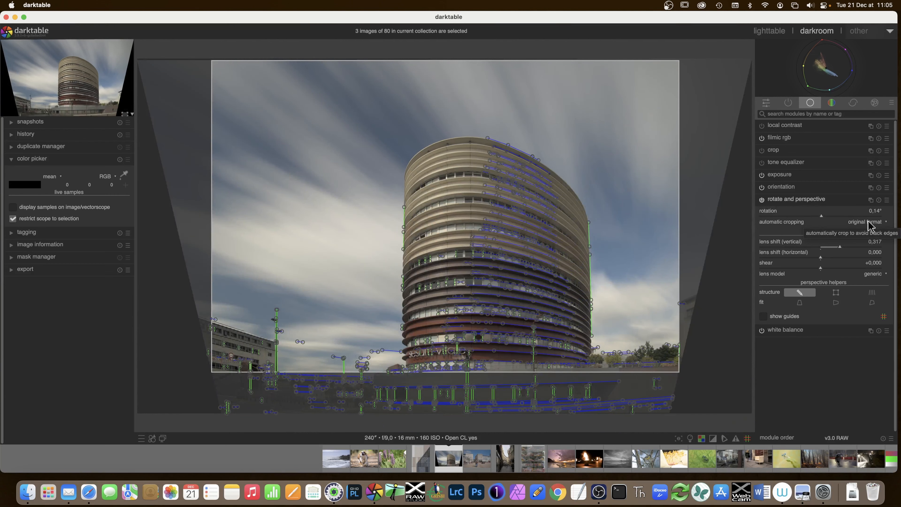
left_click(870, 226)
left_click(872, 223)
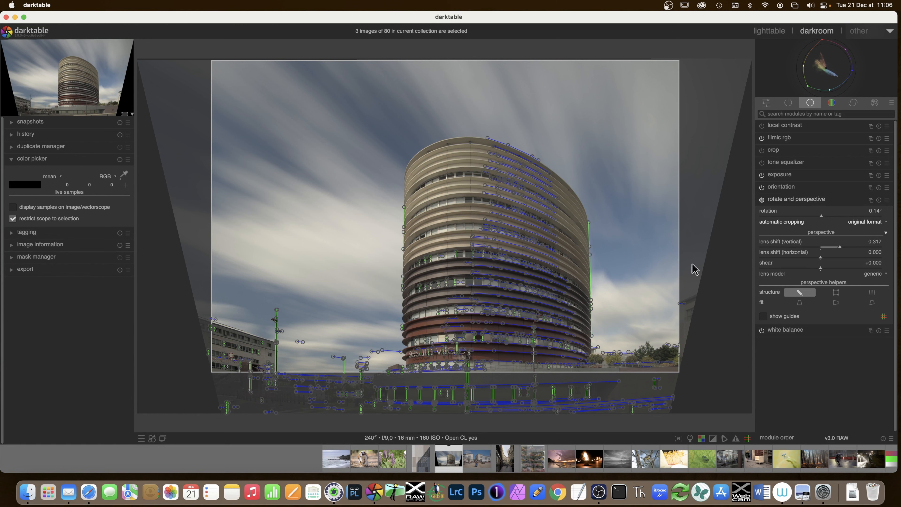
Step: Reset the rotate and perspective module and automatically fit only the vertical lens shift
left_click(879, 199)
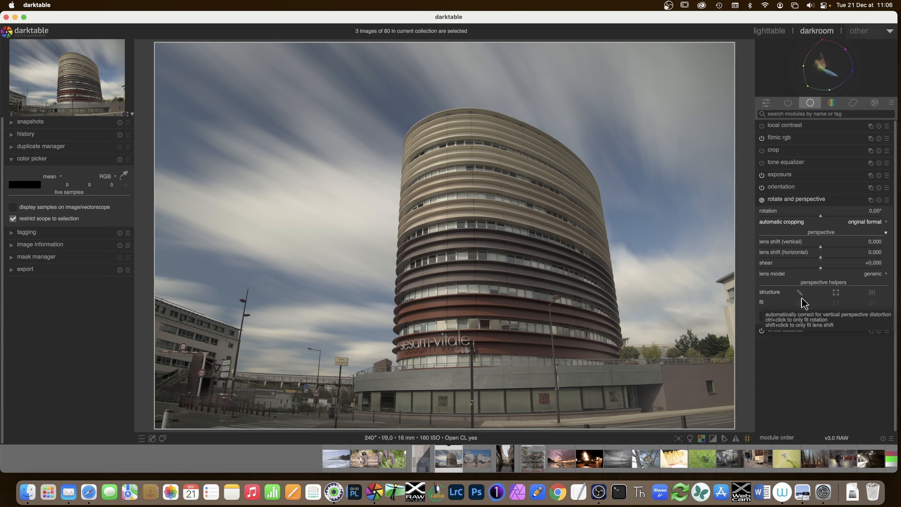
left_click(801, 304)
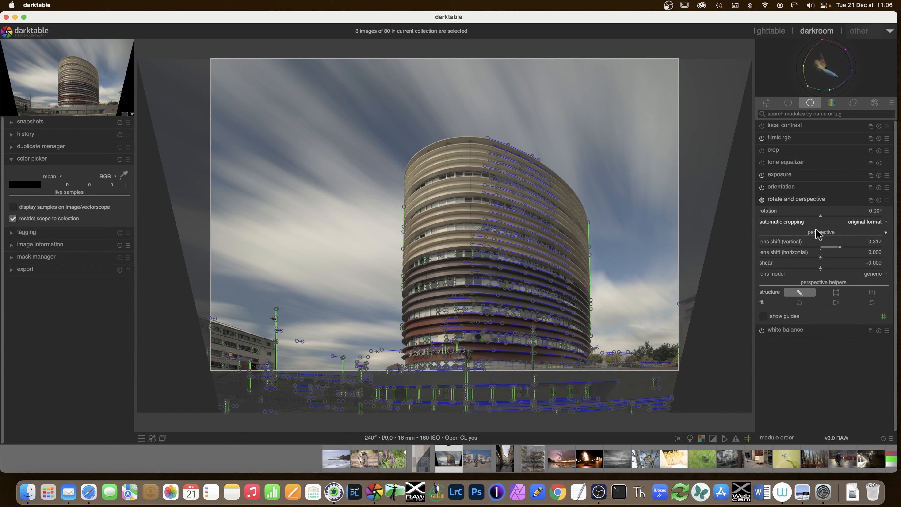
Step: Rotate the building photo by 1.61° in the rotate and perspective module and collapse the module to show the result
left_click(820, 216)
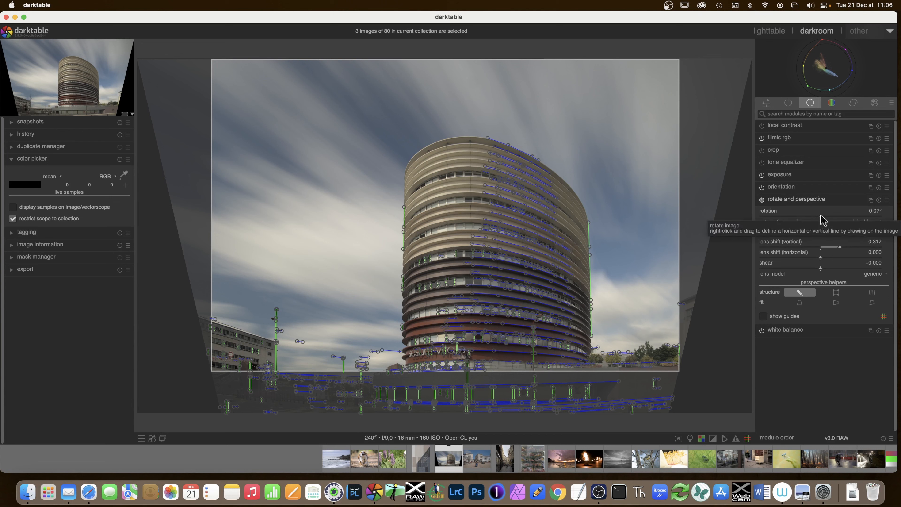
right_click(821, 216)
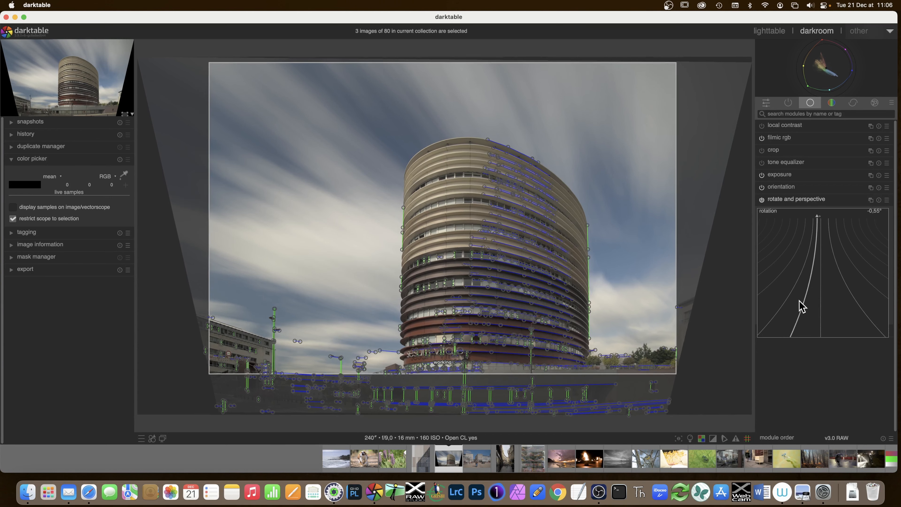
left_click(848, 278)
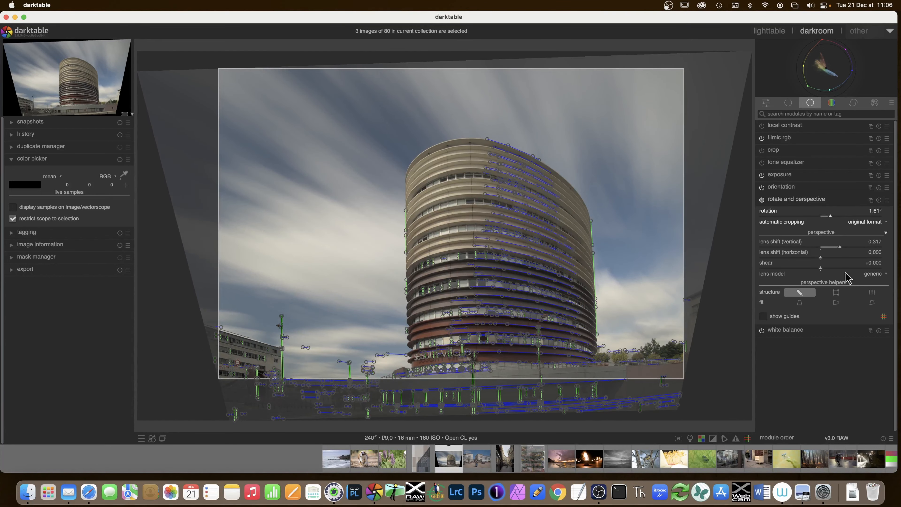
left_click(805, 201)
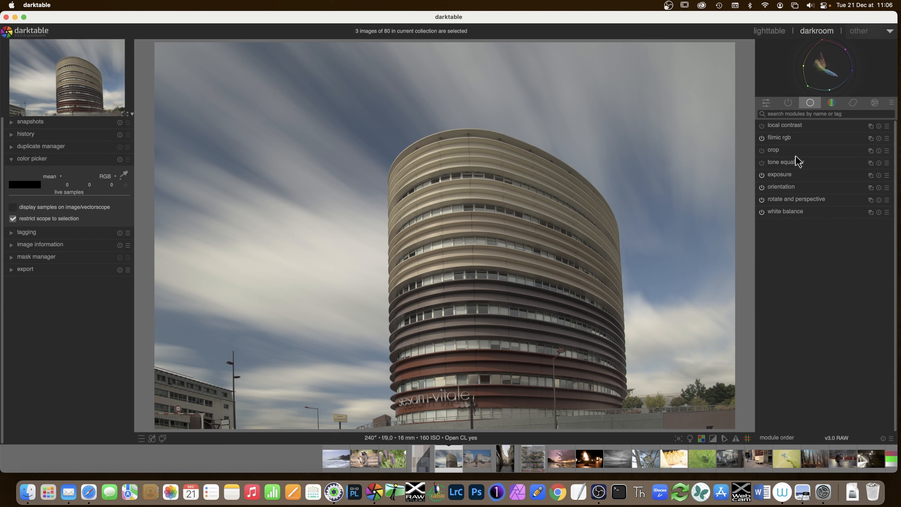
Step: Crop the building photo with the original image aspect, enlarging the crop area to almost the full frame, and collapse the crop module
left_click(772, 152)
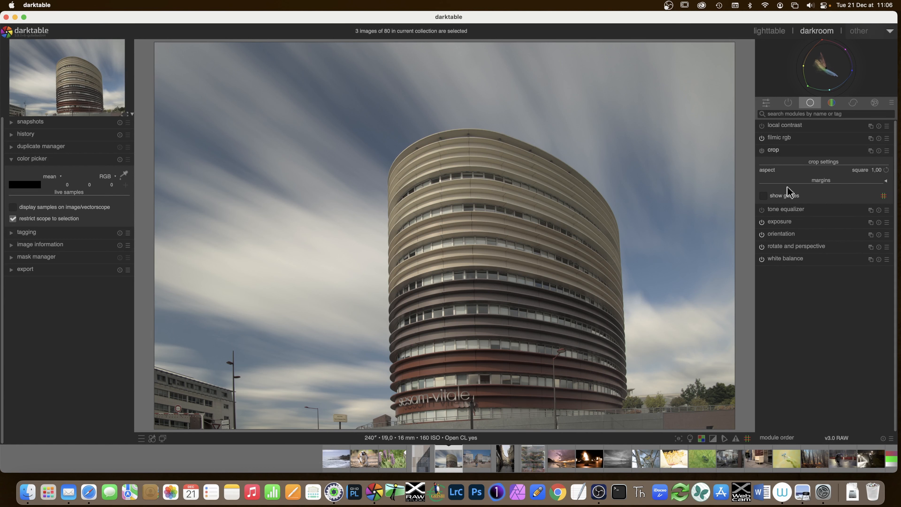
left_click(864, 171)
left_click(866, 165)
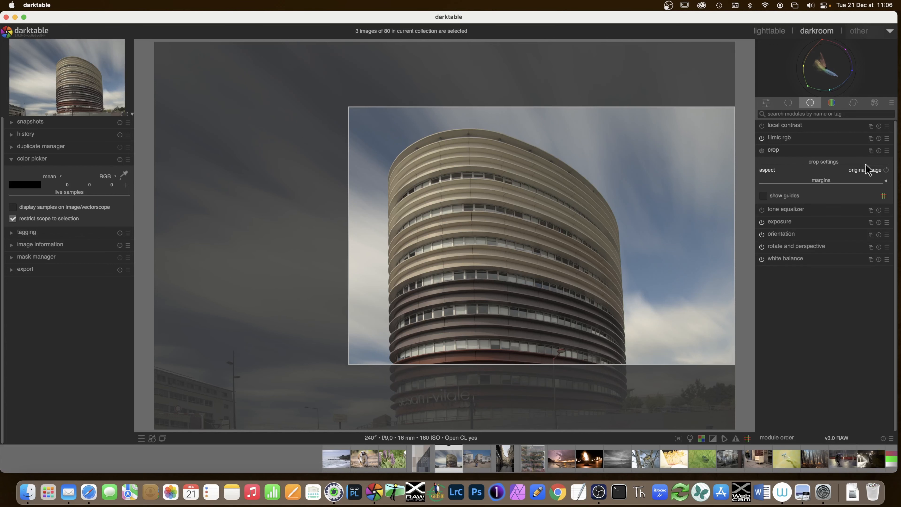
left_click_drag(353, 110, 257, 45)
left_click_drag(263, 358, 172, 439)
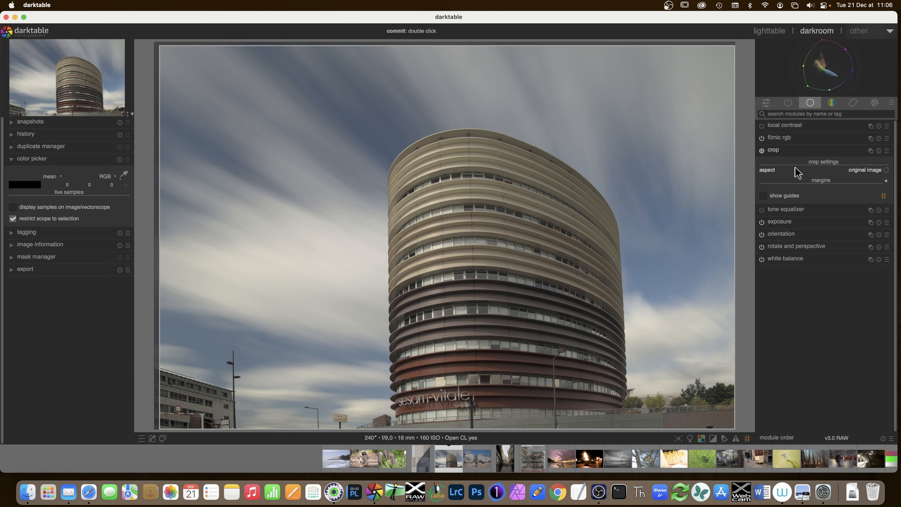
left_click(774, 150)
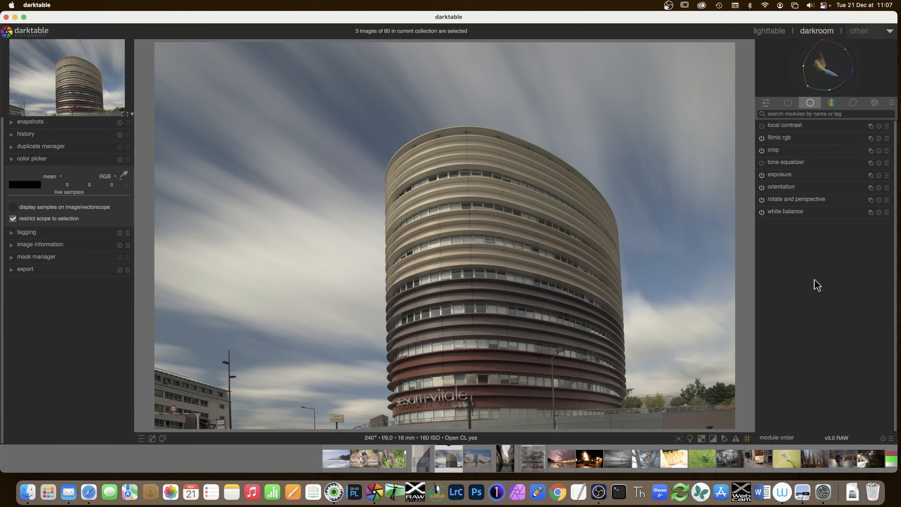
Step: Return to the lighttable and open the forest road RAF photo in the darkroom
key("l")
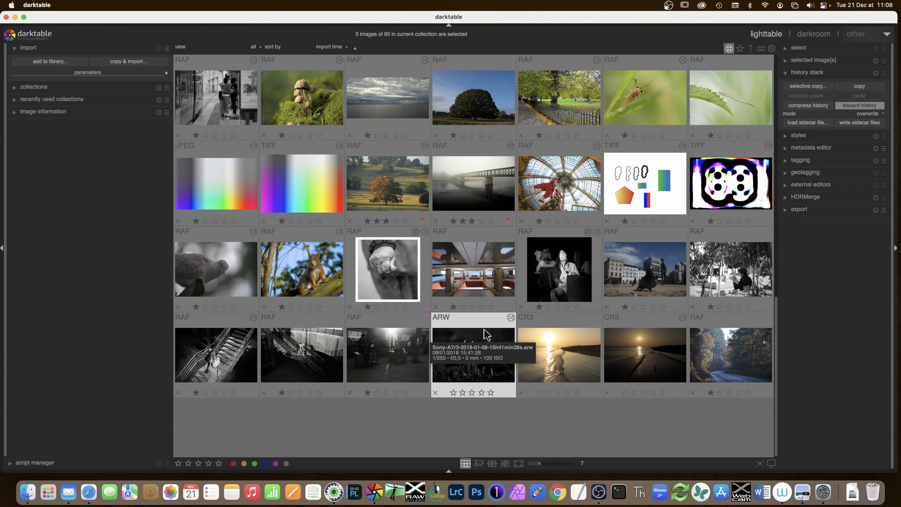
left_click(733, 353)
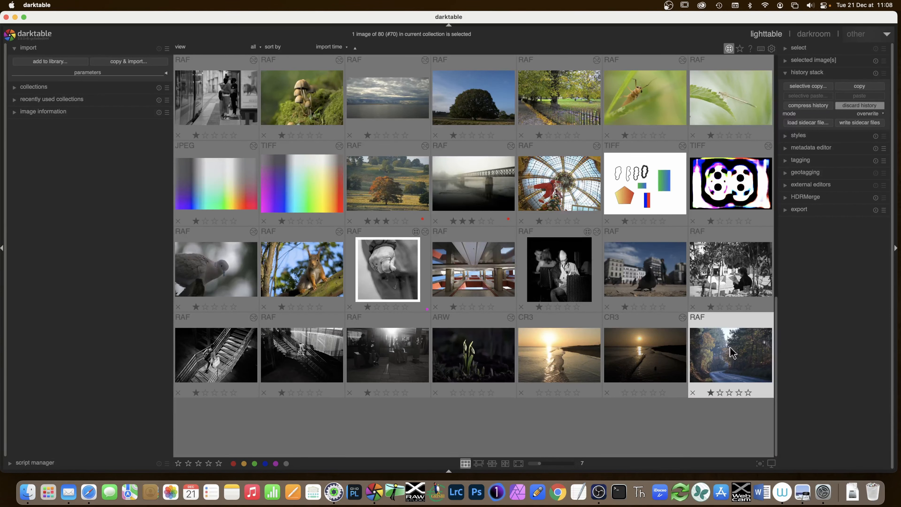
double_click(733, 352)
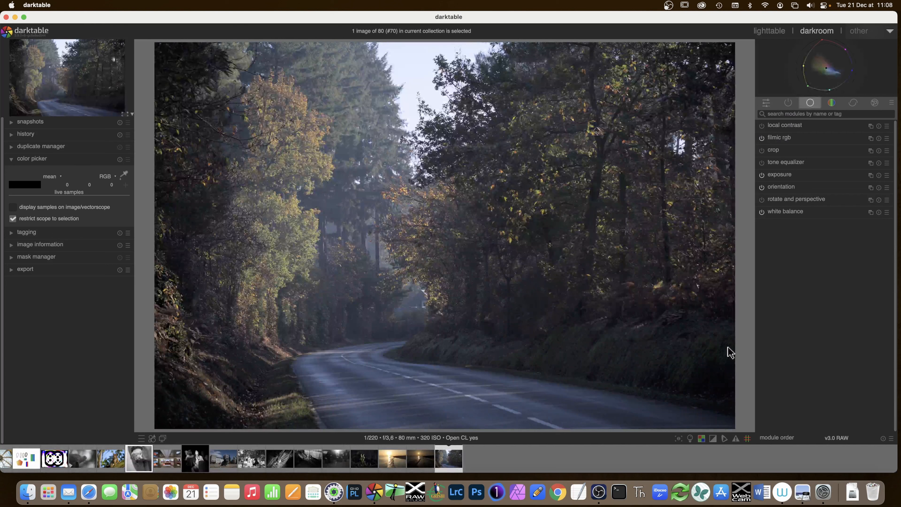
Step: Show the active modules and look through the demosaicing methods available for the forest road photo
left_click(787, 102)
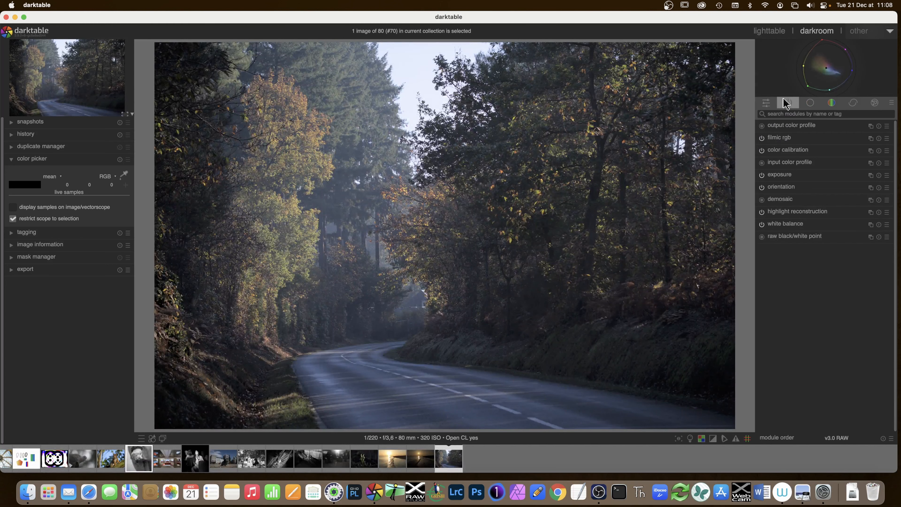
left_click(788, 203)
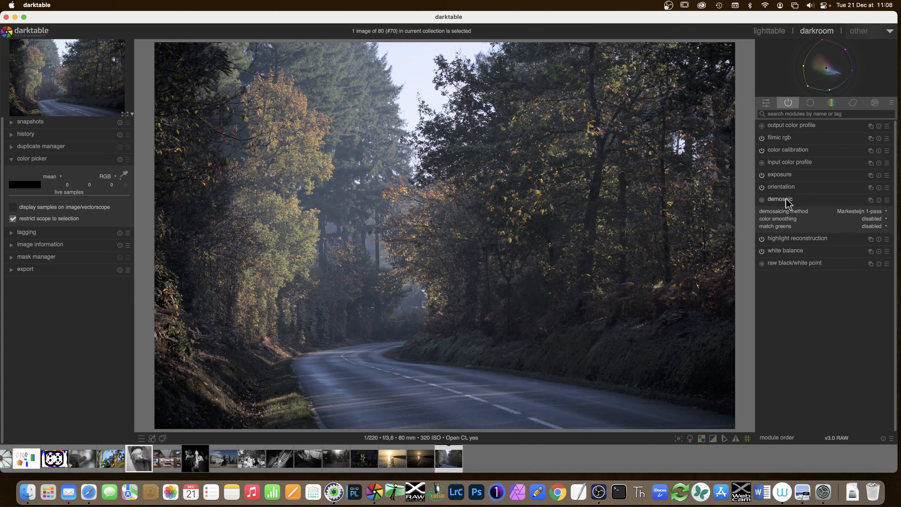
left_click(862, 212)
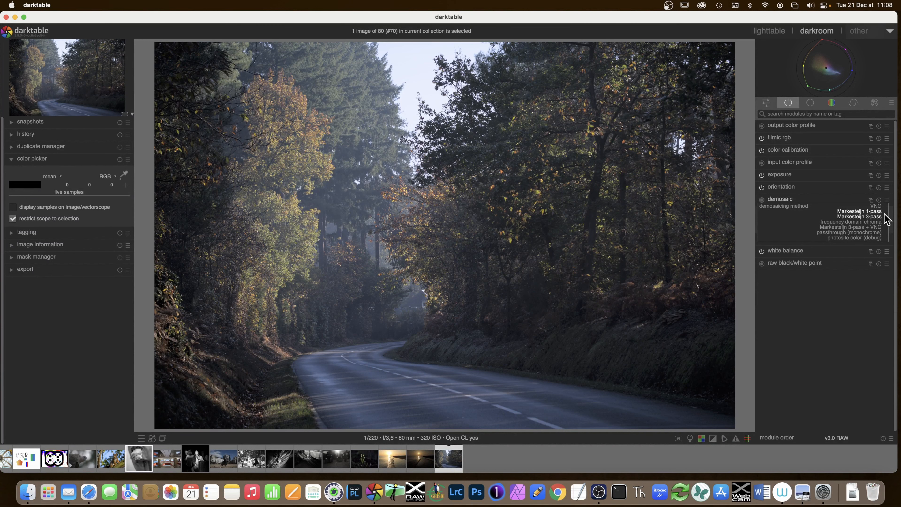
left_click(790, 204)
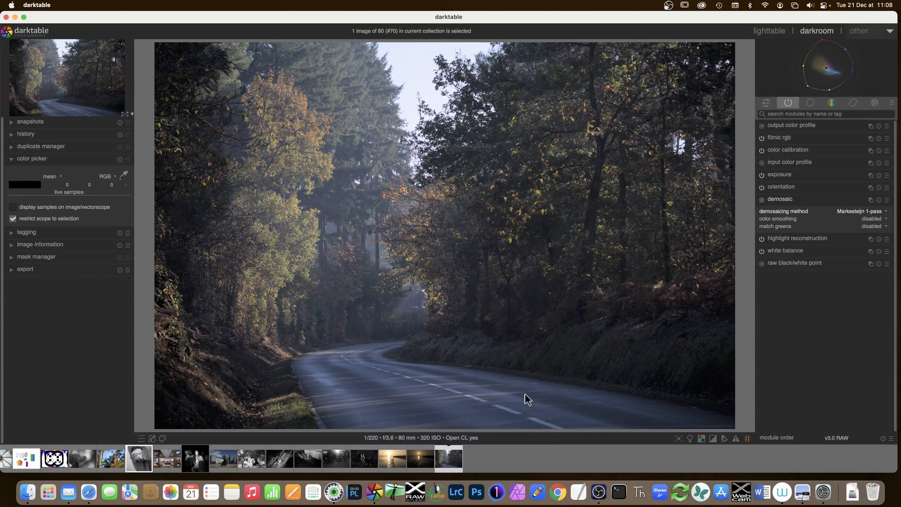
Step: Open the snowdrop photo from the filmstrip and set its demosaicing method to LMMSE
left_click(365, 461)
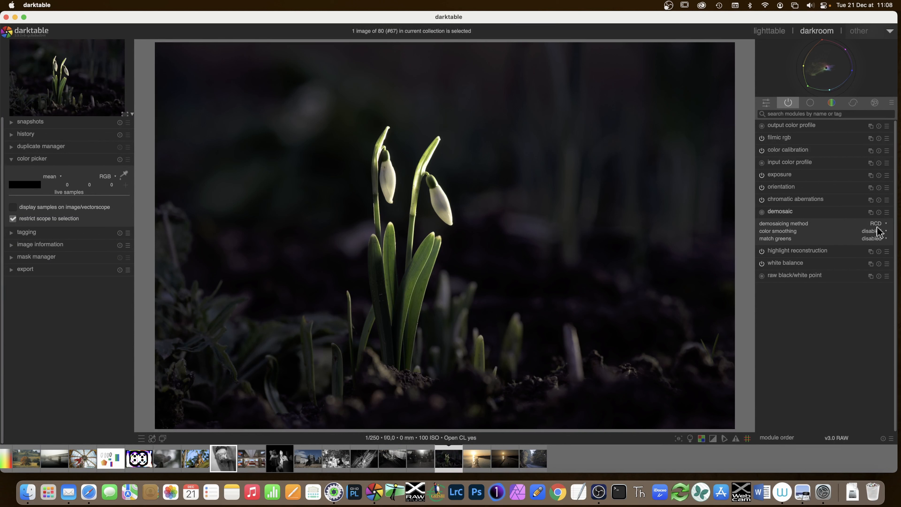
left_click(884, 223)
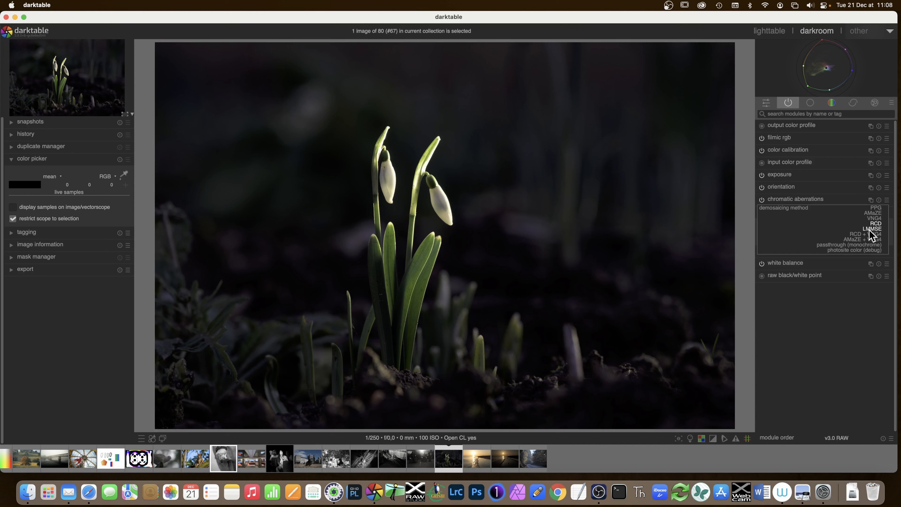
left_click(869, 229)
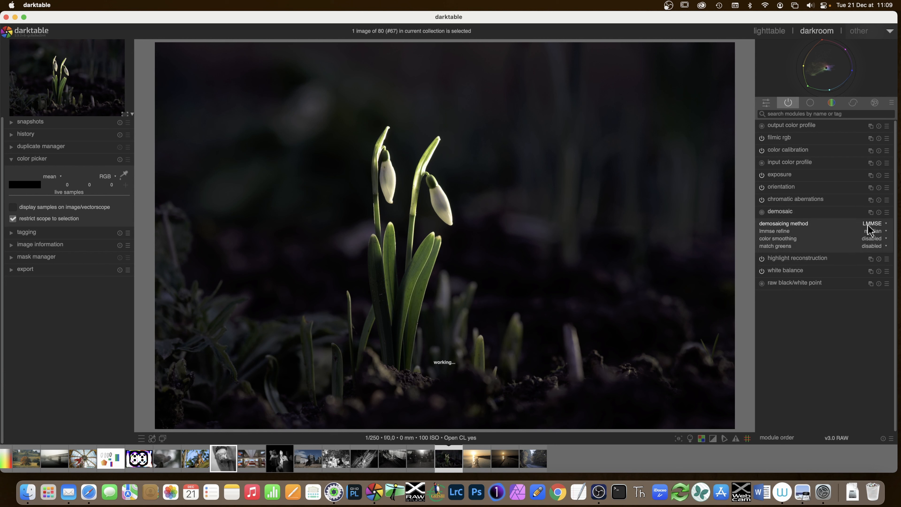
Step: Review the snowdrop photo's demosaicing method choices again and reset the demosaic module
left_click(871, 225)
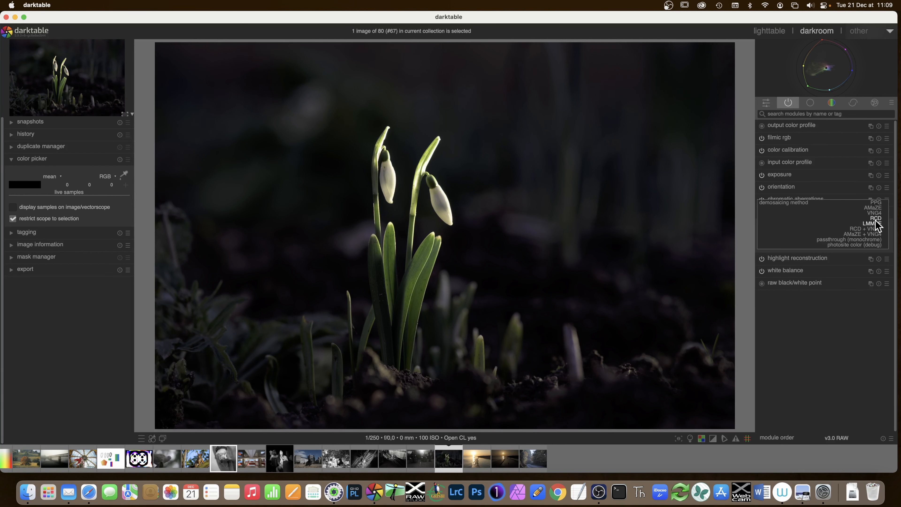
left_click(873, 225)
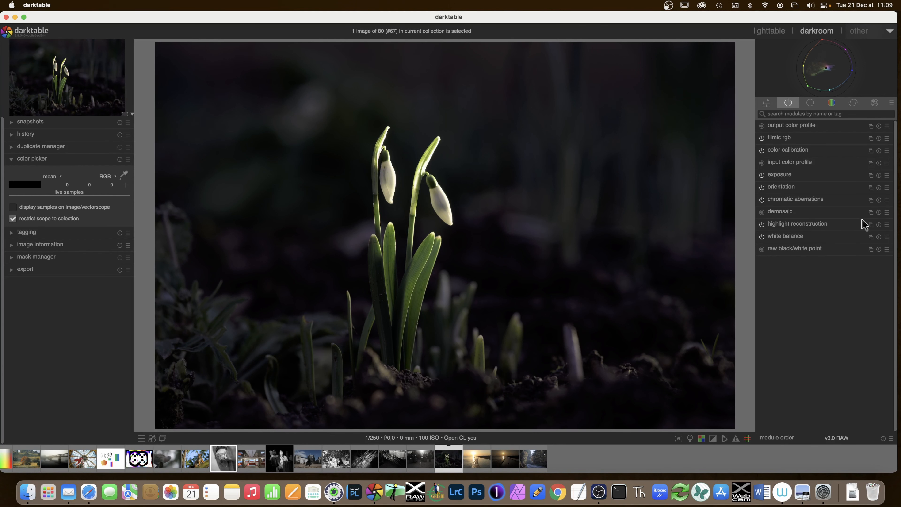
left_click(872, 226)
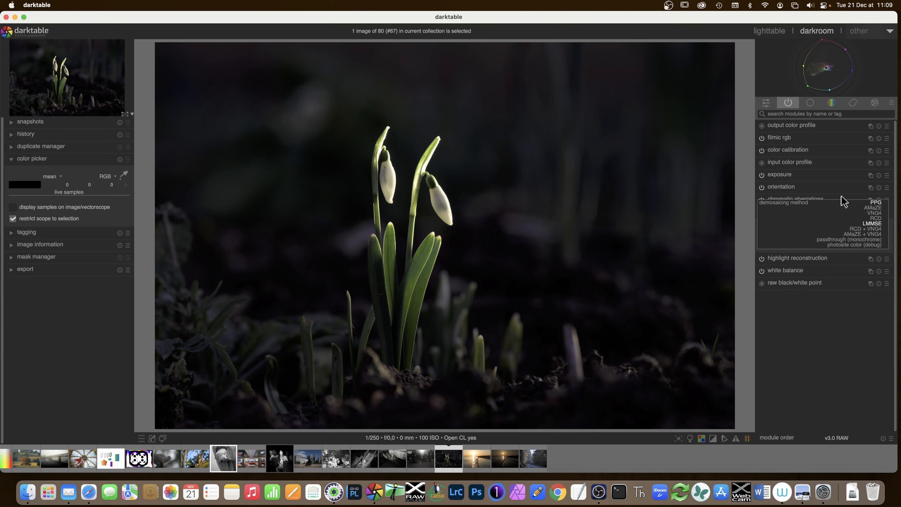
left_click(800, 197)
left_click(879, 212)
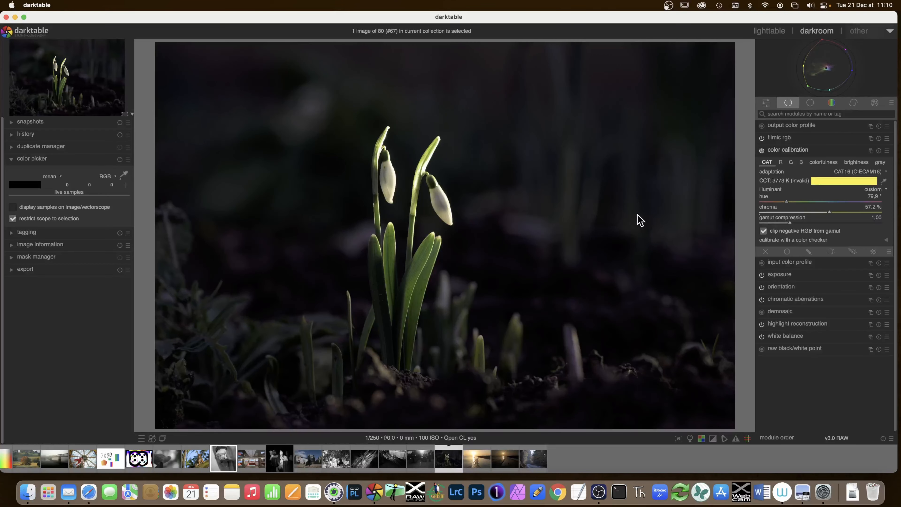
Step: Examine the color calibration settings and its color checker overlay, and collapse the module
left_click(791, 151)
left_click(791, 149)
left_click(886, 240)
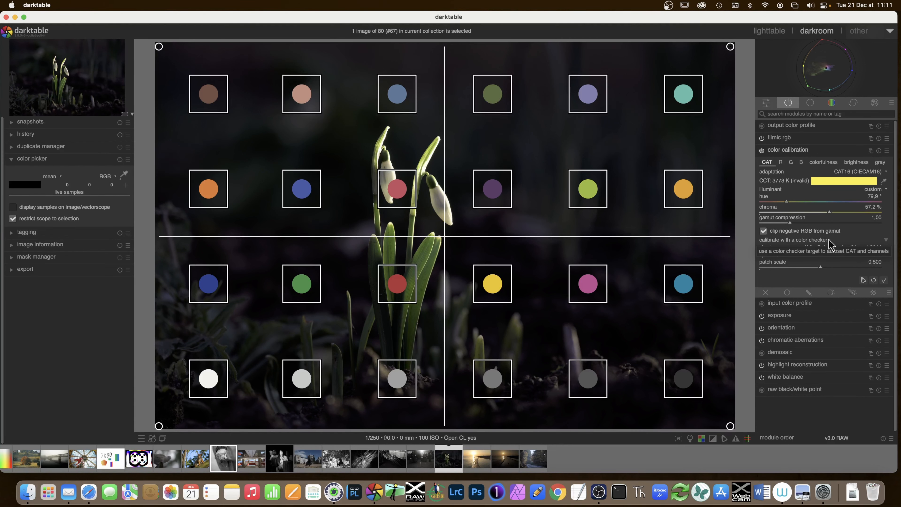
left_click(788, 151)
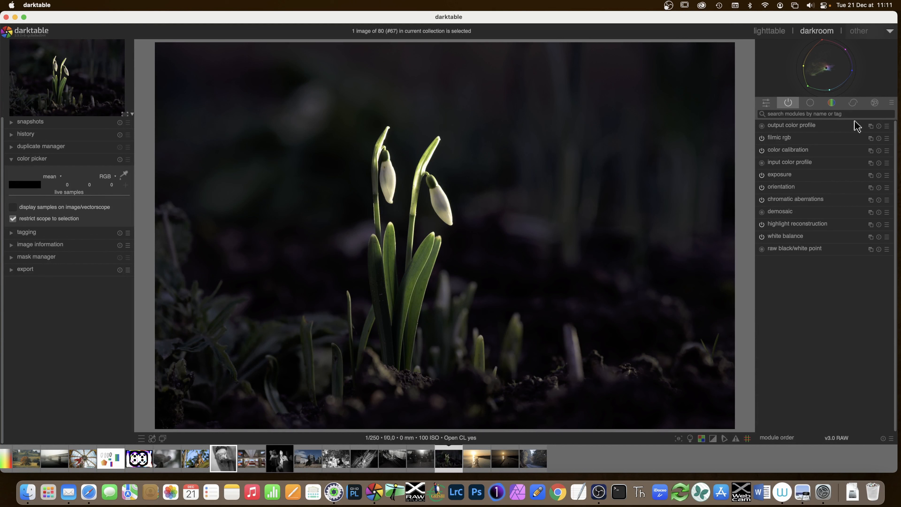
Step: Search the modules for "blur" and apply a lens blur with a 76 px radius and 8 diaphragm blades in blurs
left_click(826, 113)
type("blur")
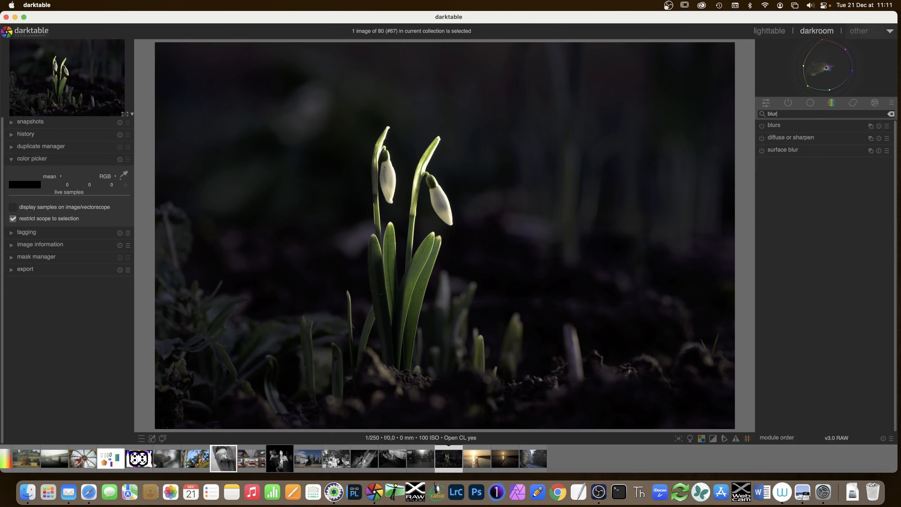
left_click(773, 126)
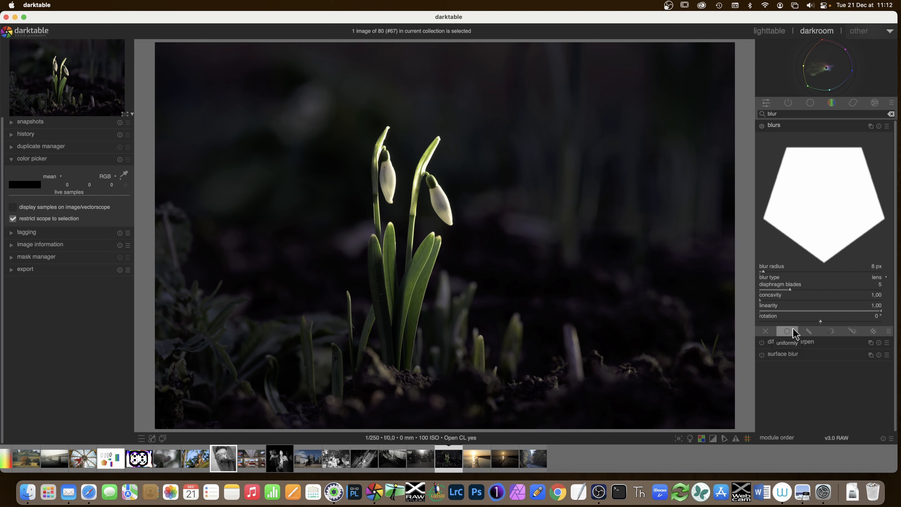
left_click(821, 271)
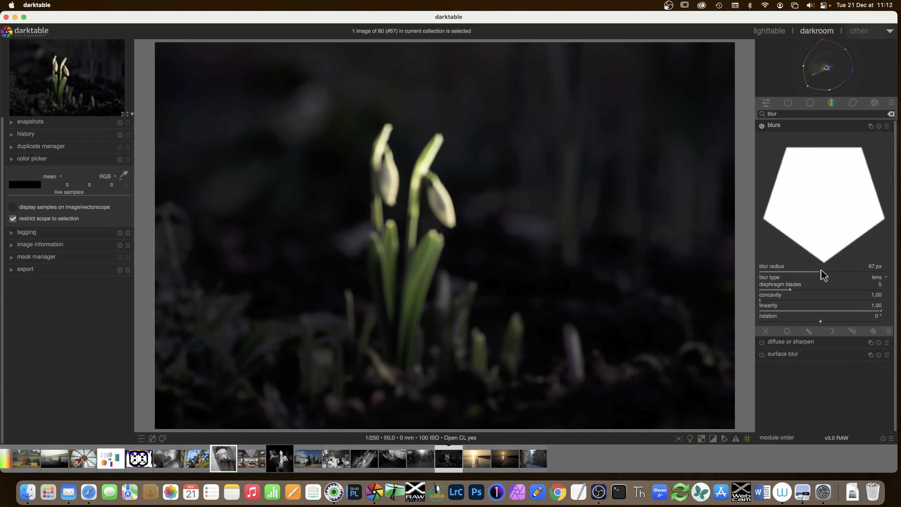
left_click(831, 271)
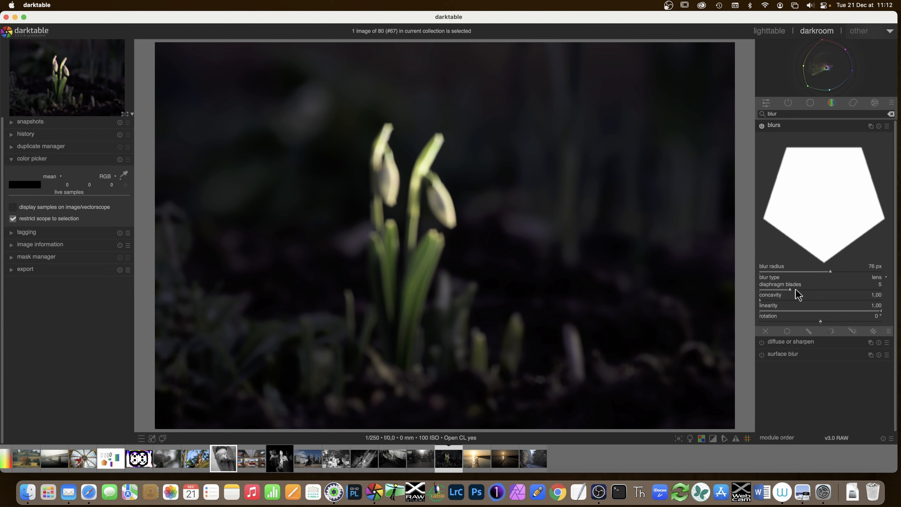
left_click(817, 294)
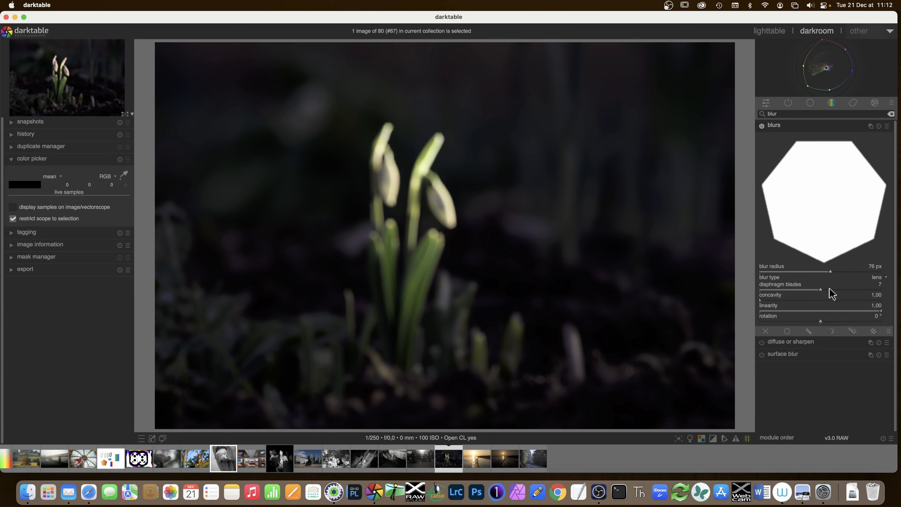
left_click(831, 294)
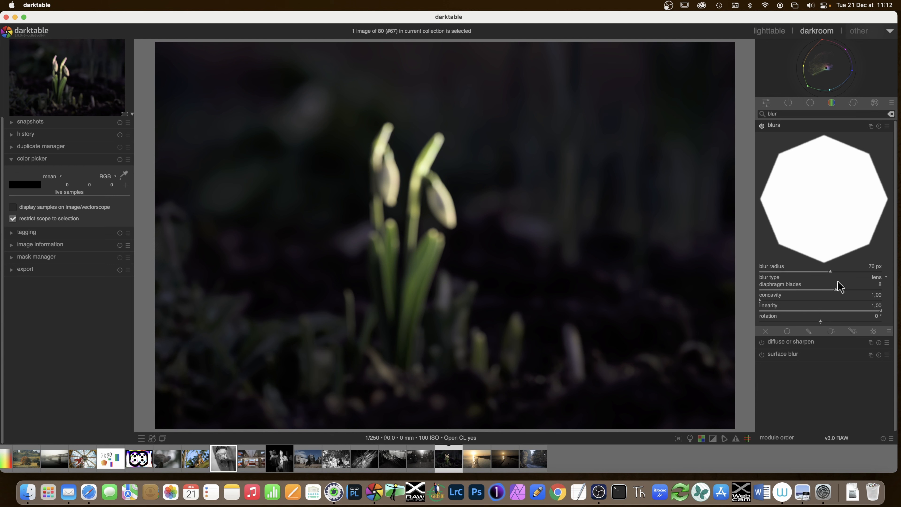
Step: Try the motion blur type with a 67° direction and switch the blur type to gaussian
left_click(879, 282)
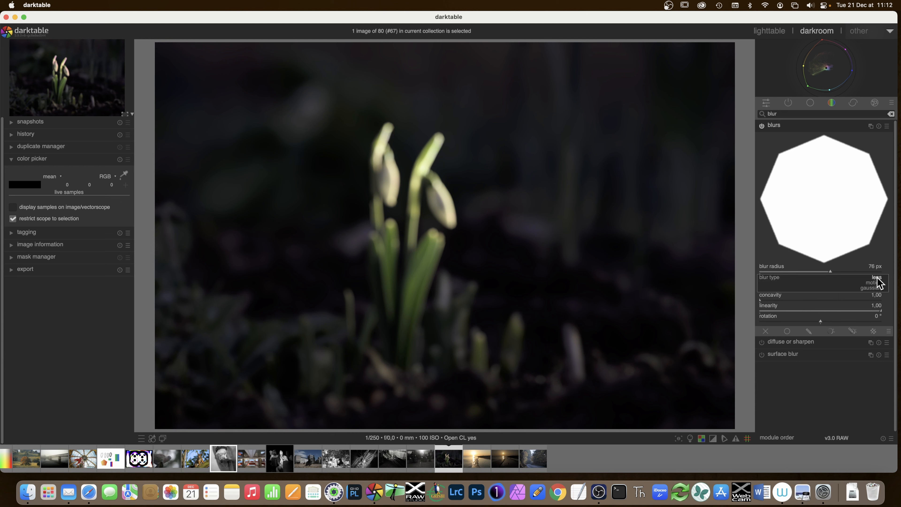
left_click(872, 286)
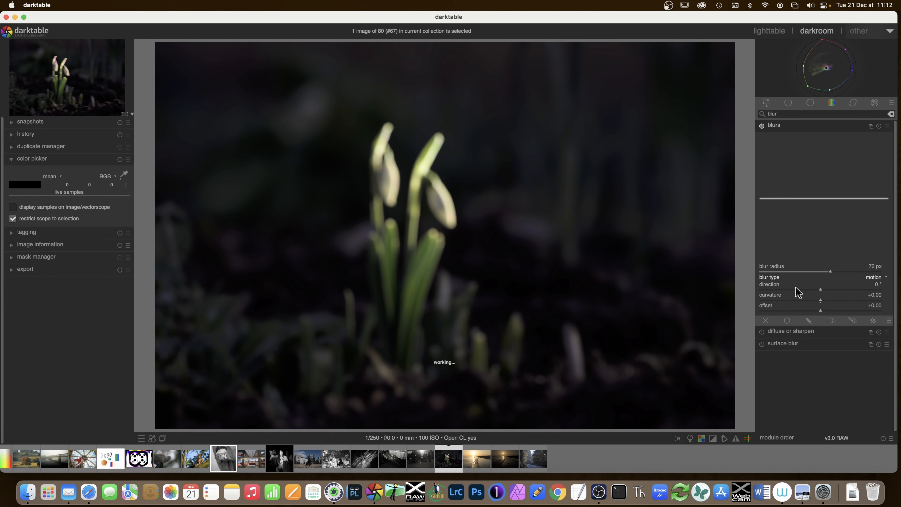
left_click_drag(818, 294, 845, 294)
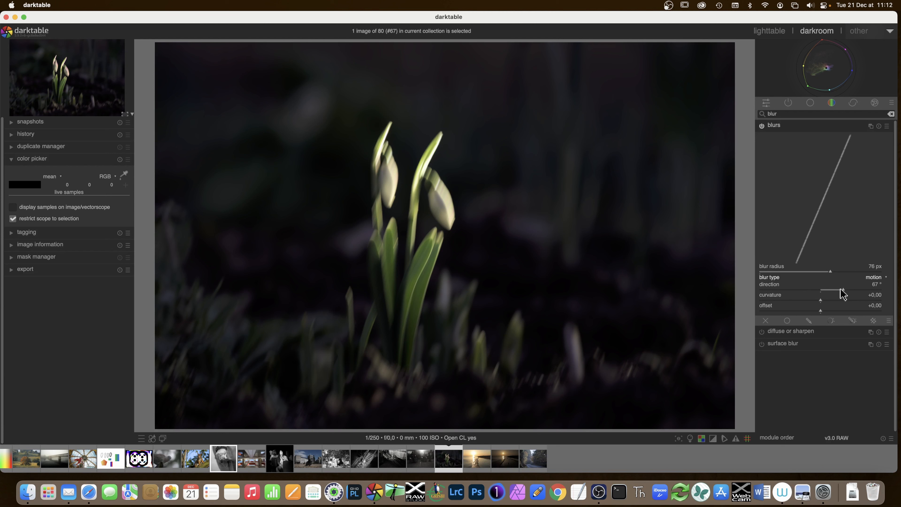
left_click(873, 280)
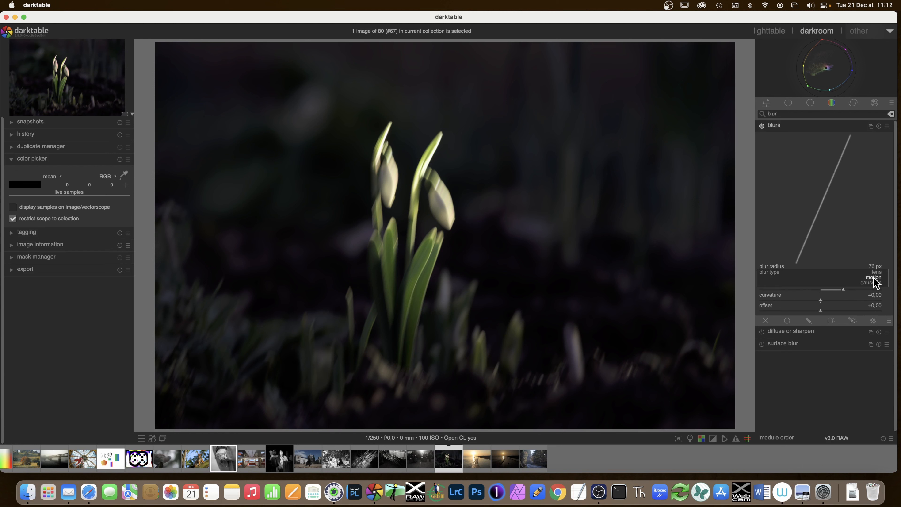
left_click(872, 282)
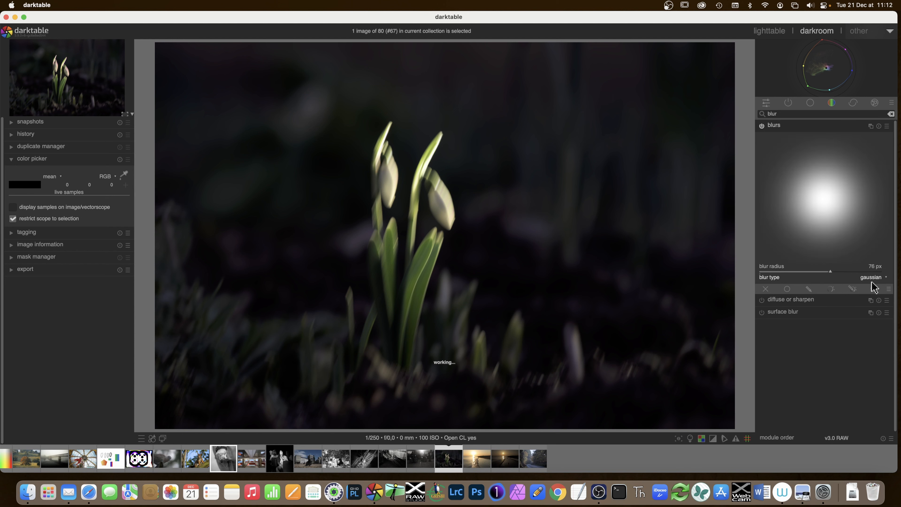
Step: Set the gaussian blur radius to 97 px and compare the gaussian and lens blur types, ending on lens
left_click(852, 273)
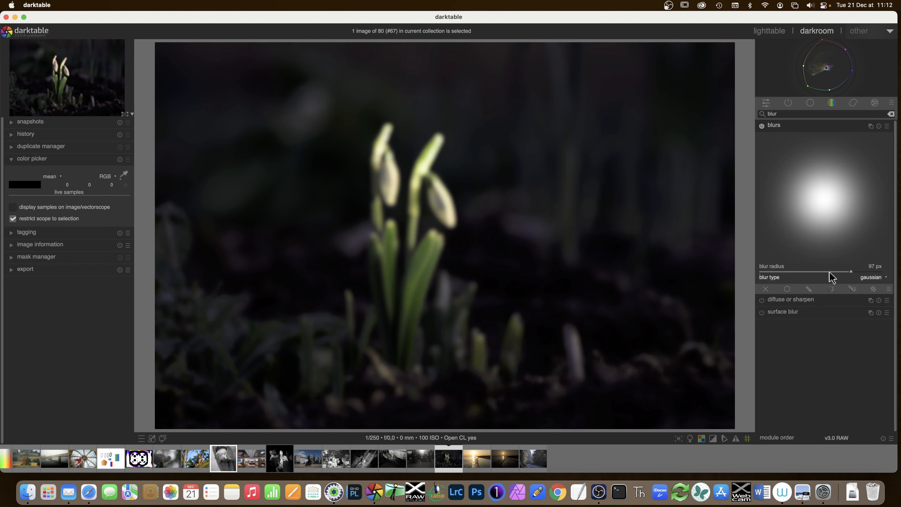
left_click(875, 281)
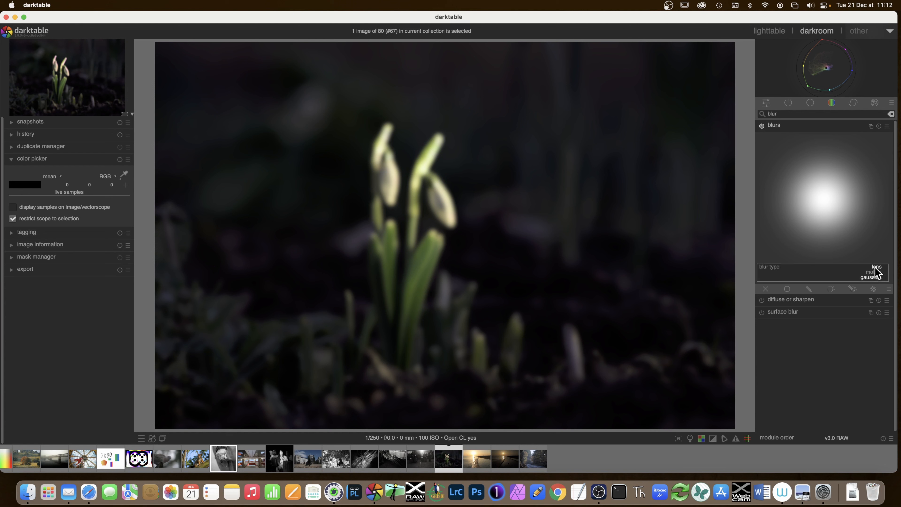
left_click(876, 267)
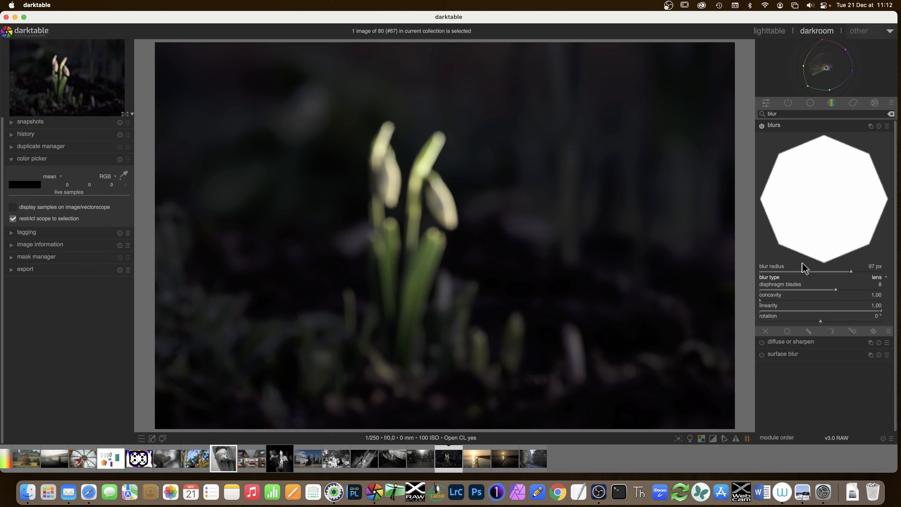
left_click(883, 277)
left_click(879, 288)
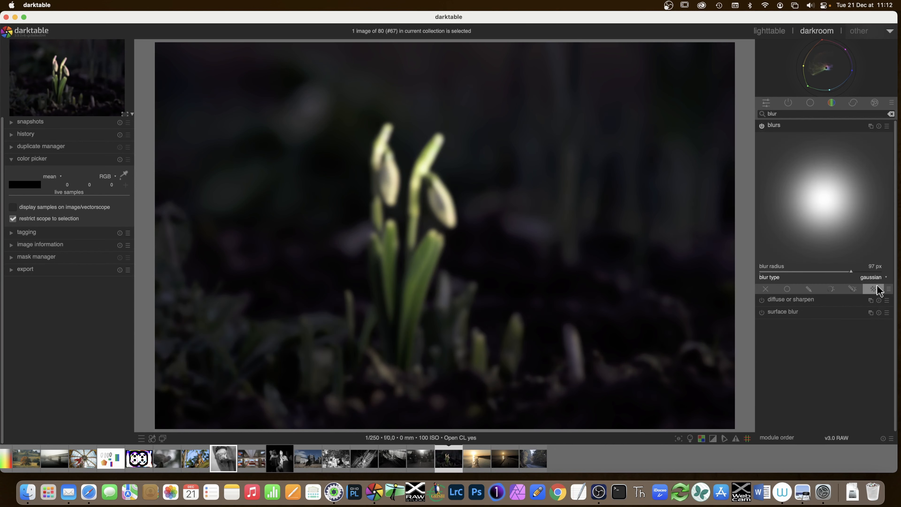
left_click(877, 278)
left_click(878, 272)
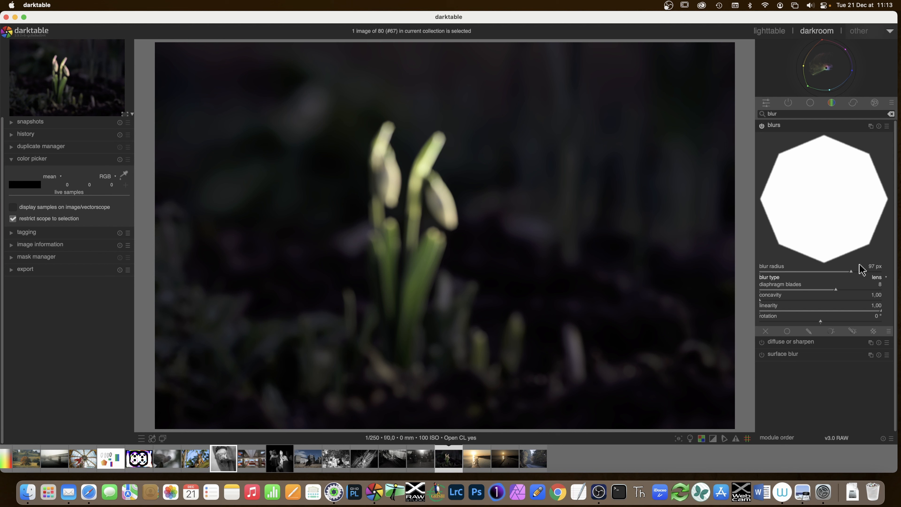
Step: Turn off the blurs module, expand diffuse or sharpen and look through its presets
left_click(776, 128)
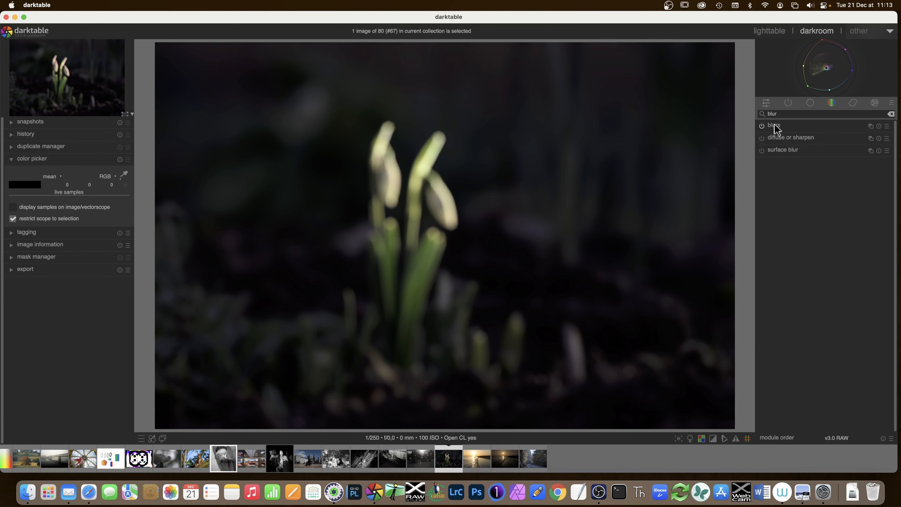
left_click(791, 139)
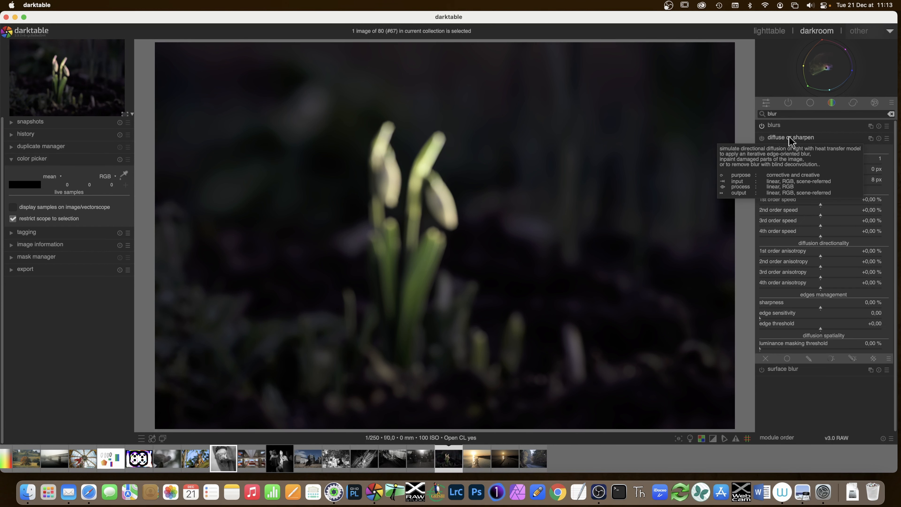
left_click(762, 126)
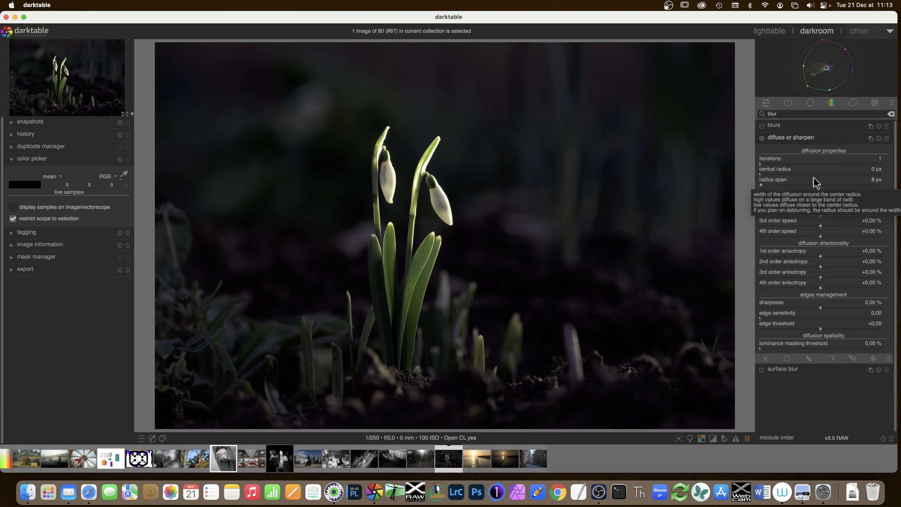
left_click(887, 139)
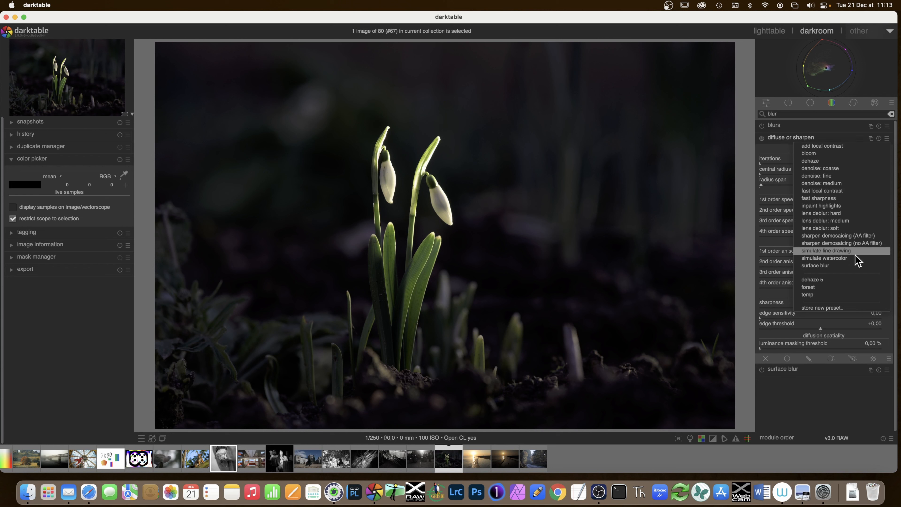
left_click(809, 134)
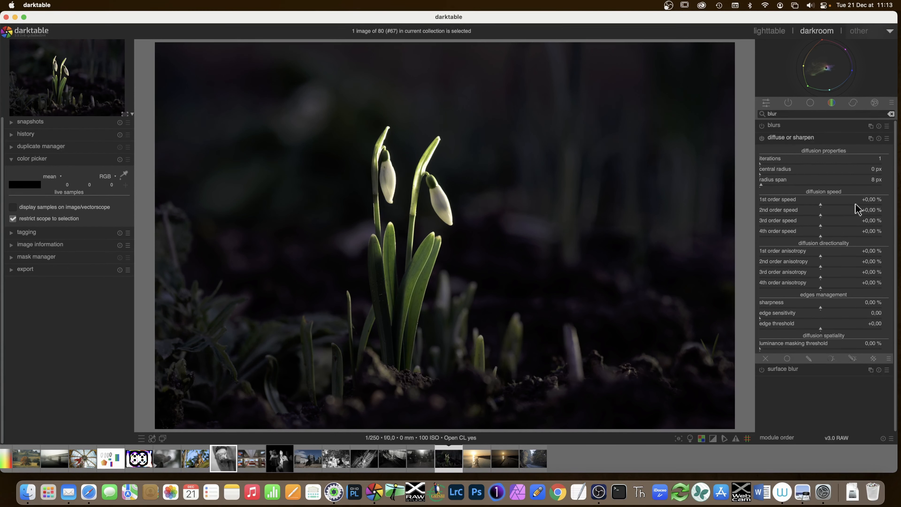
Step: Try 1st order speed +73.38 %, 2nd order speed +70.50 % and radius span 407 px, and reset diffuse or sharpen
left_click(865, 204)
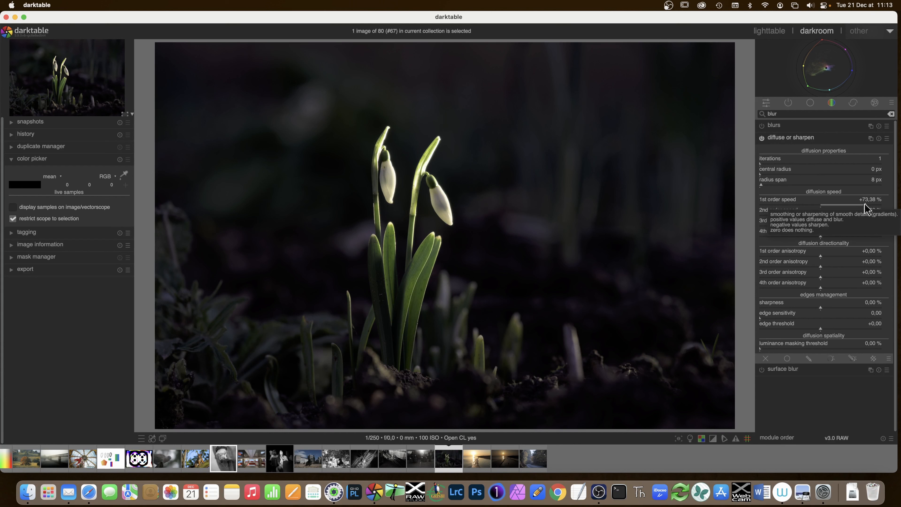
left_click(864, 215)
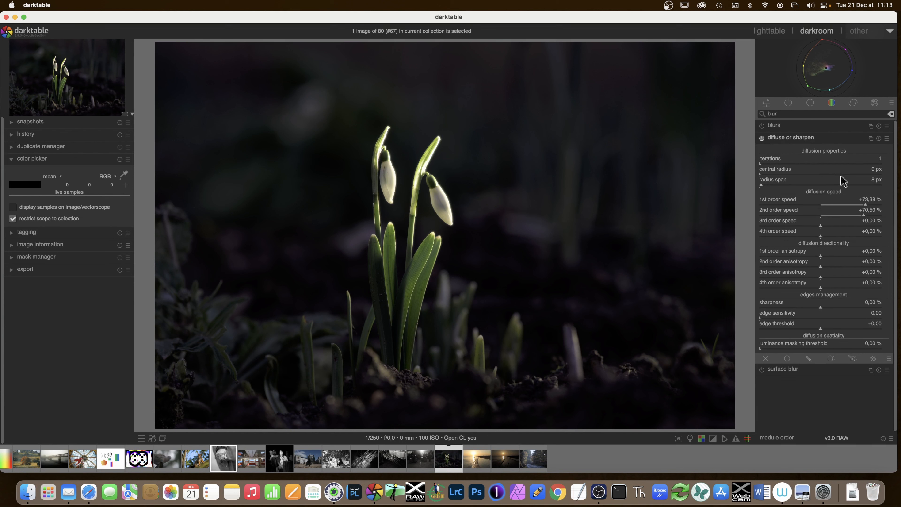
left_click(856, 185)
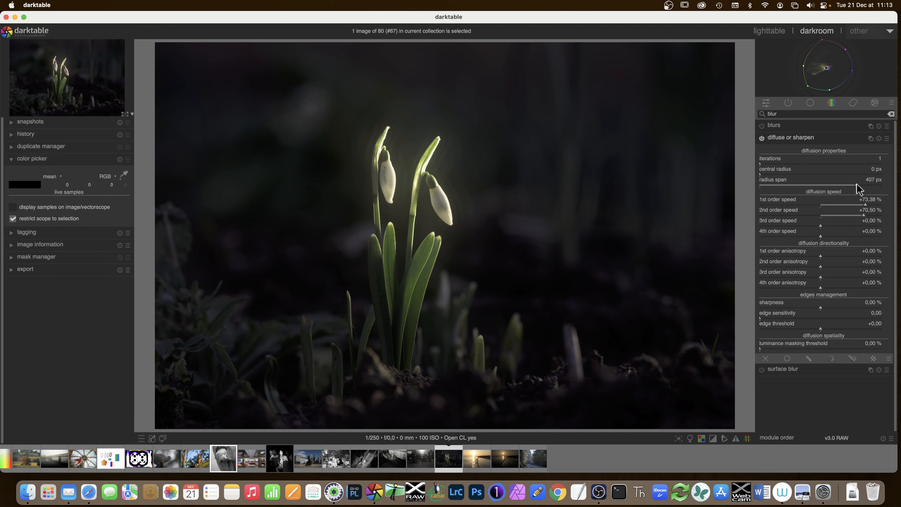
left_click(879, 138)
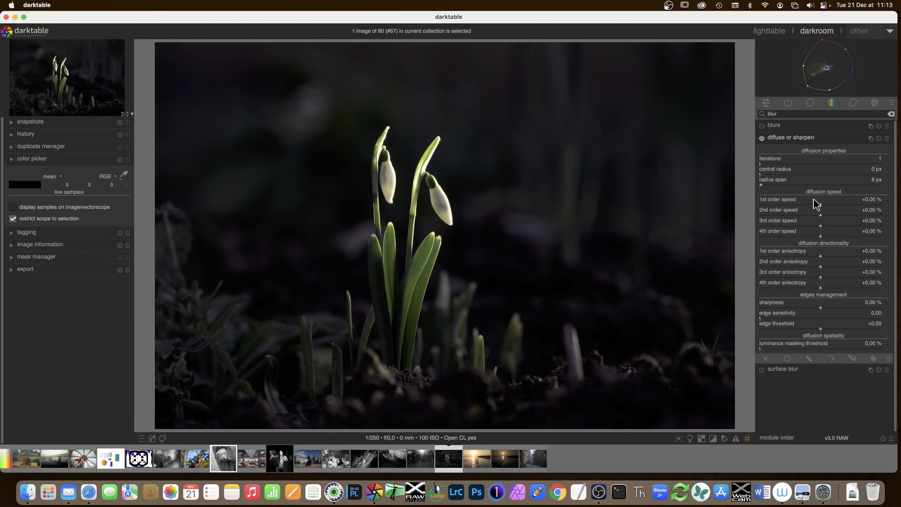
Step: Try sharpening with 1st order speed -68.35 %, 3rd order speed -61.15 %, 11 iterations and edge sensitivity 1.90
left_click(778, 204)
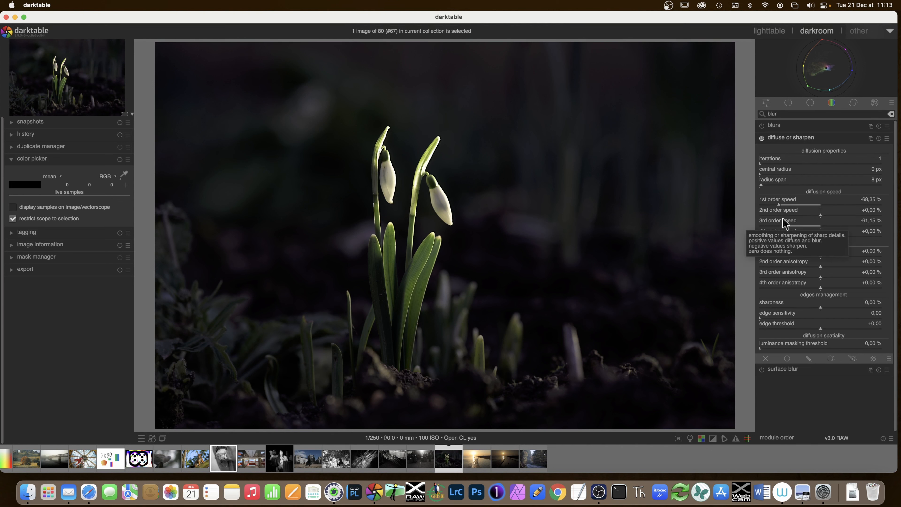
left_click(783, 224)
left_click(768, 164)
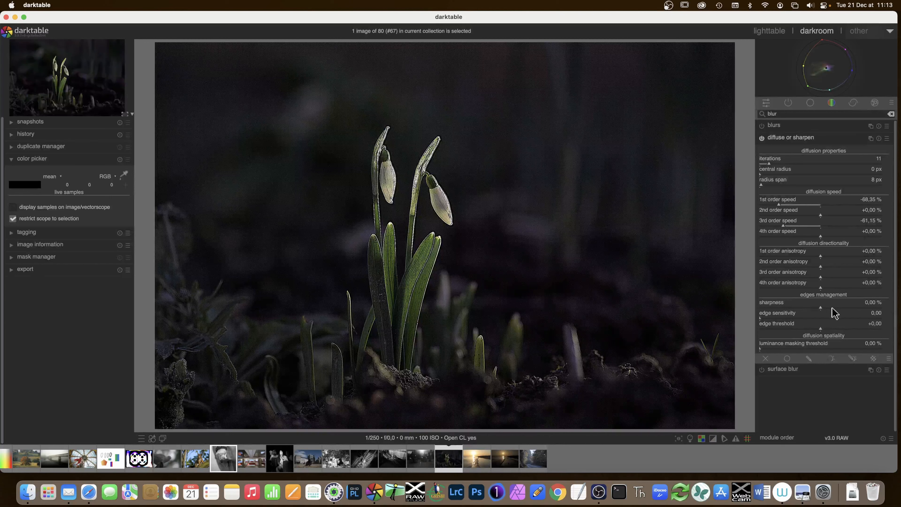
left_click(798, 318)
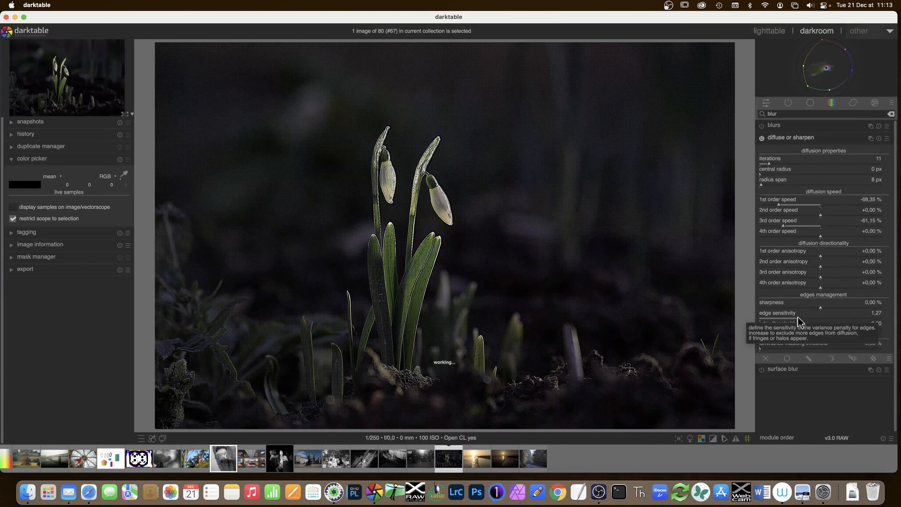
left_click(818, 318)
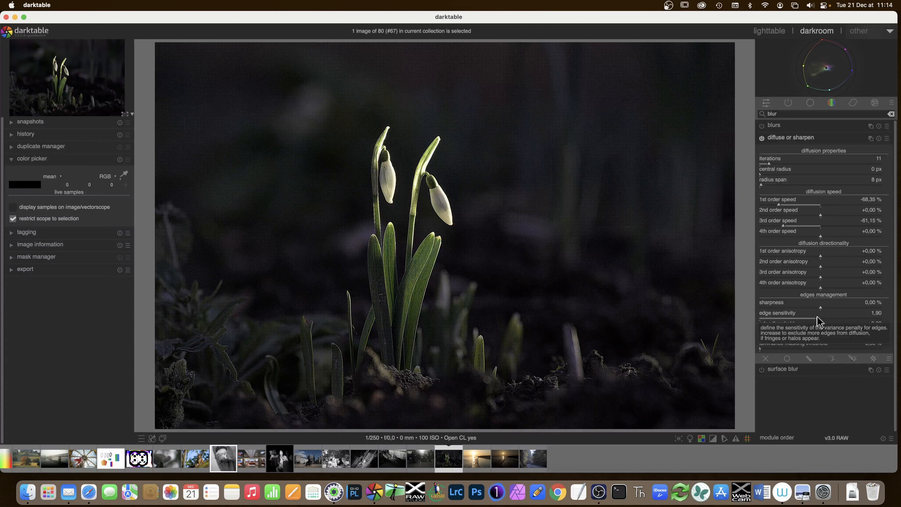
Step: Apply the dehaze preset in diffuse or sharpen and compare the snowdrops with the module off and on at 100%
left_click(888, 138)
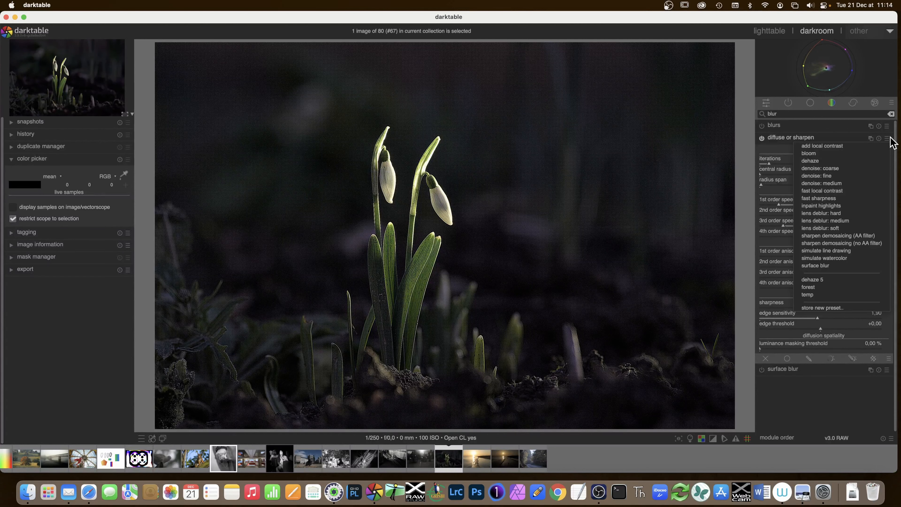
left_click(844, 161)
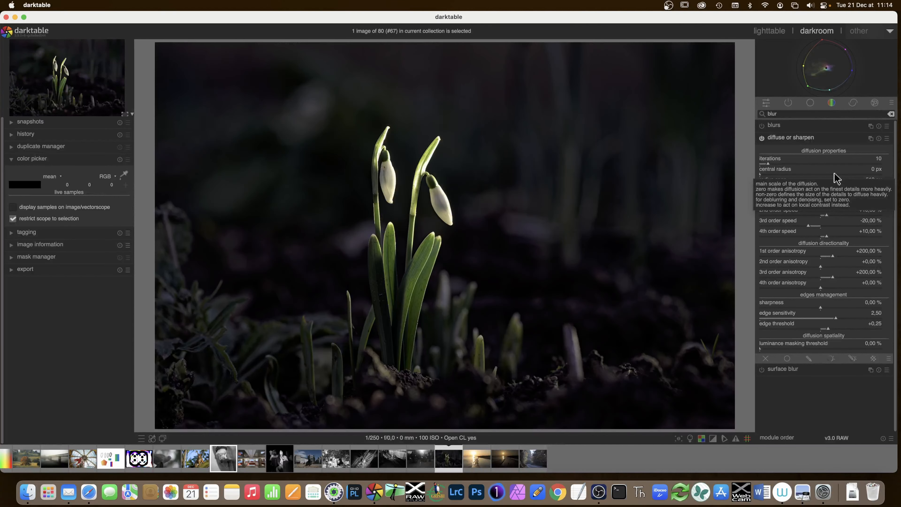
left_click(762, 138)
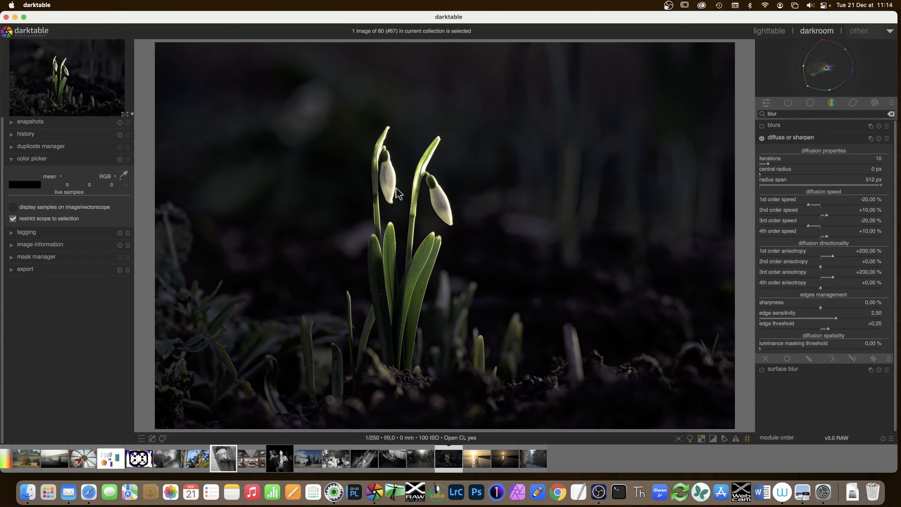
middle_click(415, 197)
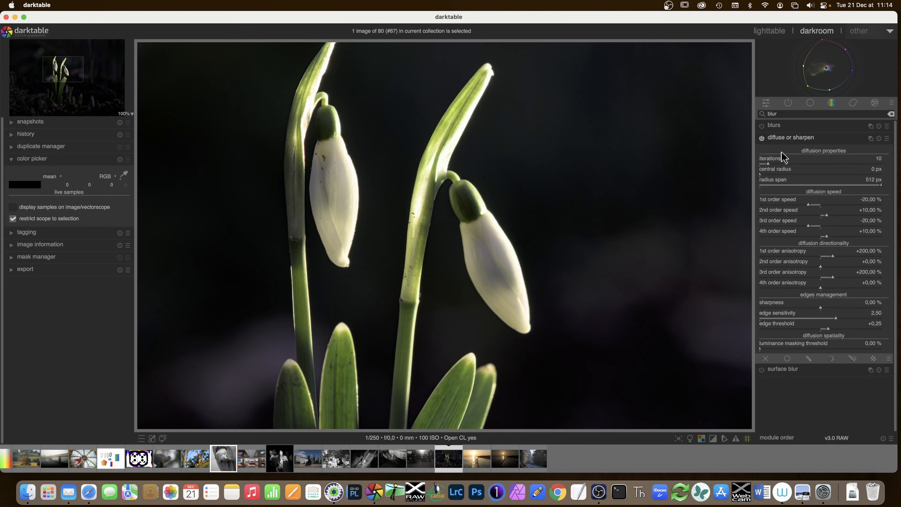
left_click(762, 138)
left_click(761, 139)
scroll(609, 190, "down", 3)
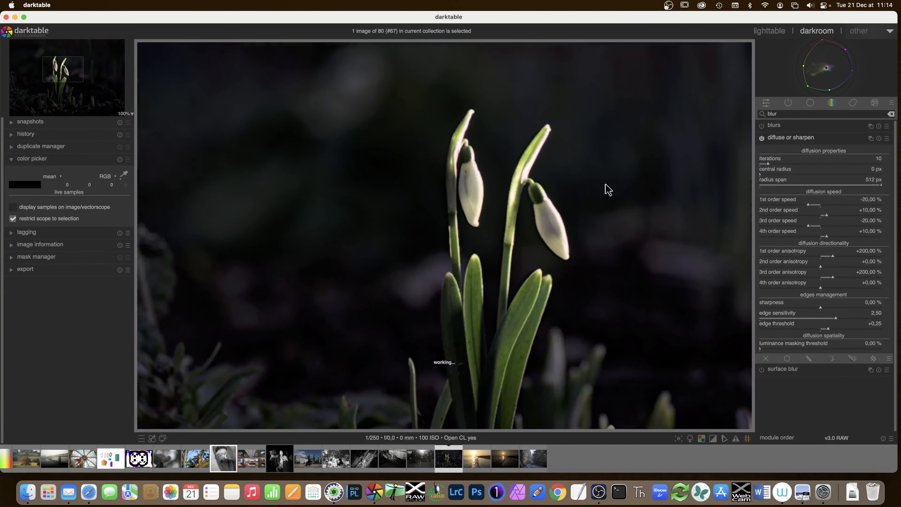
Step: Reset diffuse or sharpen and try a 1st order anisotropy of +14.39 %
left_click(879, 138)
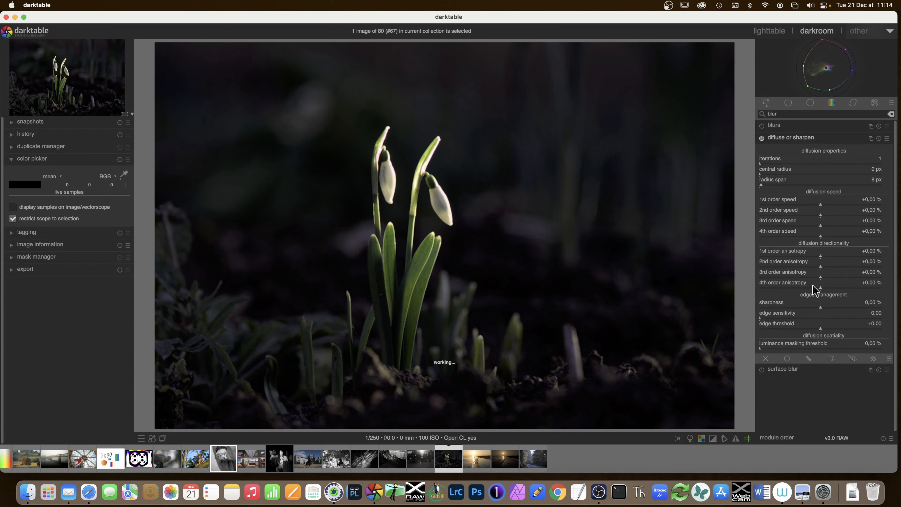
left_click_drag(861, 255, 822, 260)
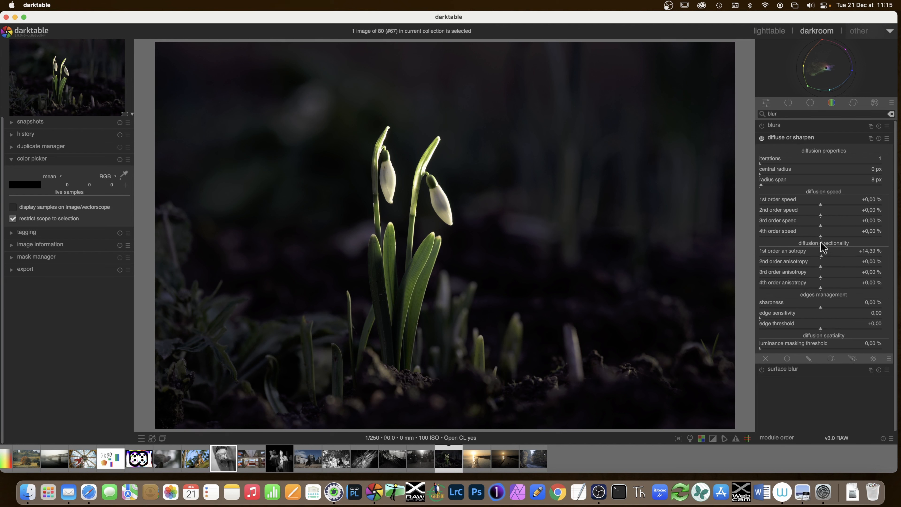
left_click(887, 138)
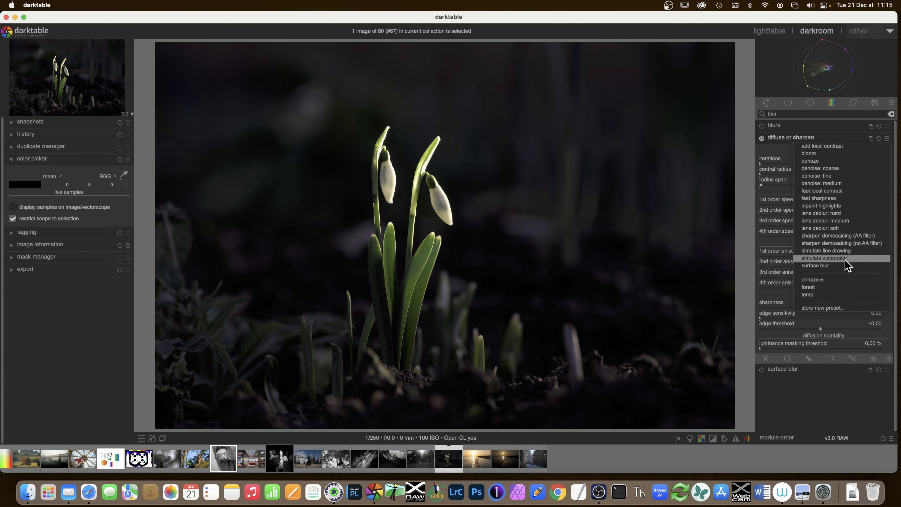
left_click(887, 138)
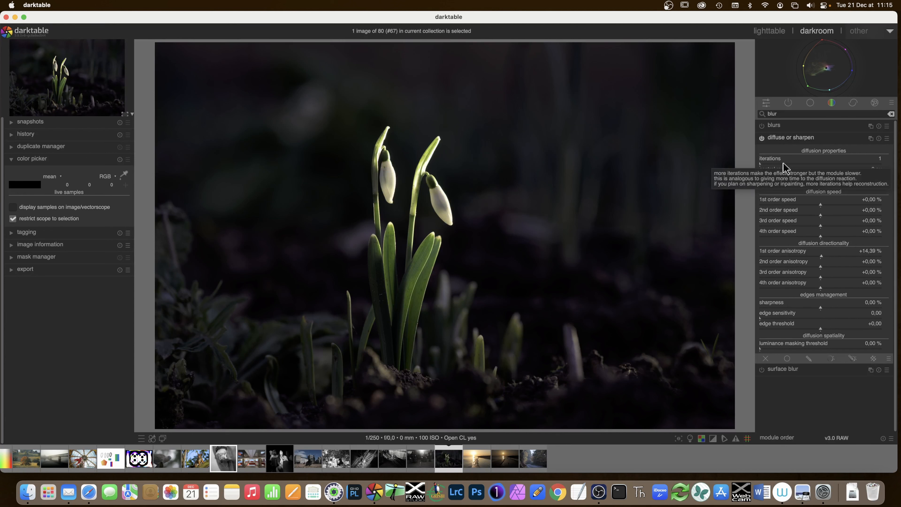
Step: Apply the dehaze preset to the snowdrop photo again and reduce its iterations to 1
left_click(886, 138)
left_click(863, 161)
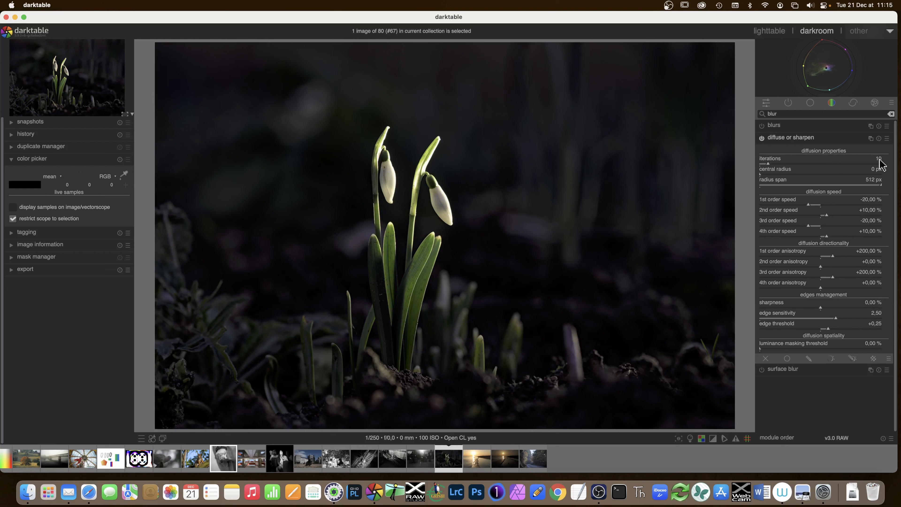
left_click(785, 164)
left_click_drag(784, 163, 757, 164)
Step: Restrict diffuse or sharpen with a drawn gradient mask running diagonally across the snowdrop photo, and collapse the module
left_click(809, 359)
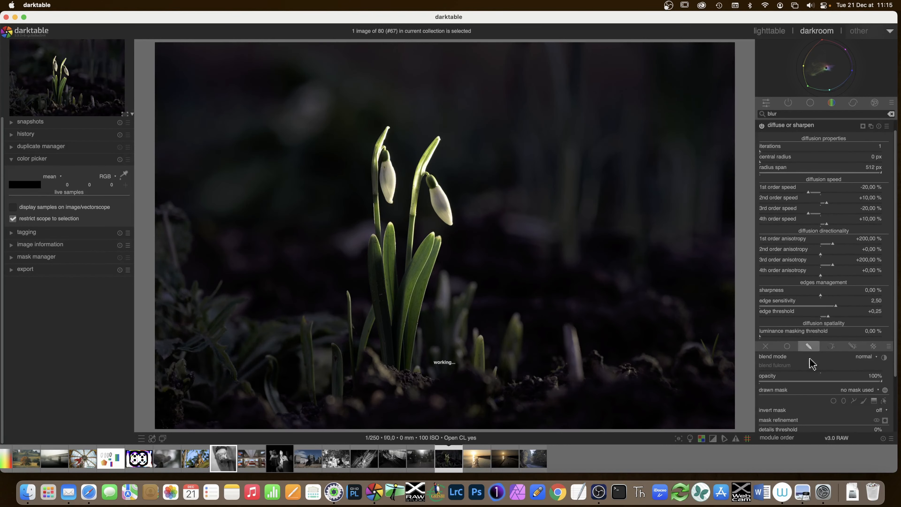
left_click(874, 400)
left_click_drag(528, 165, 429, 278)
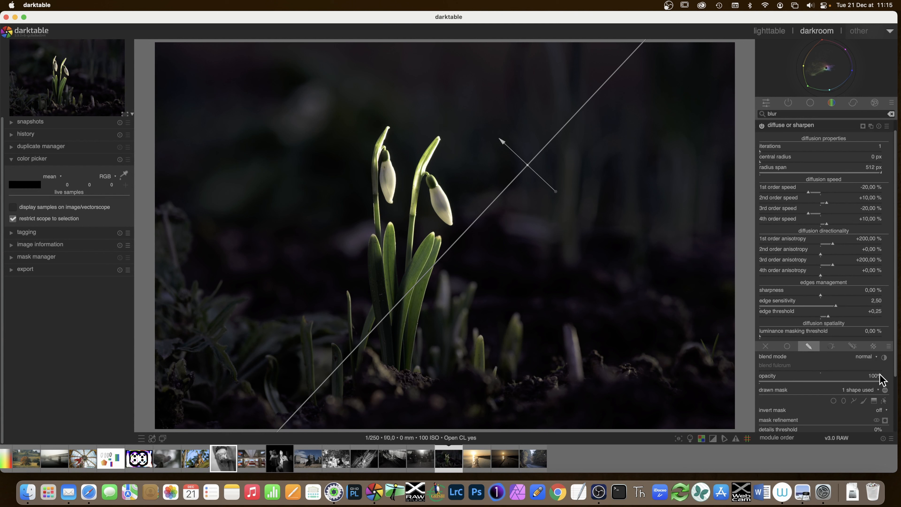
left_click(776, 152)
left_click(773, 151)
left_click(794, 126)
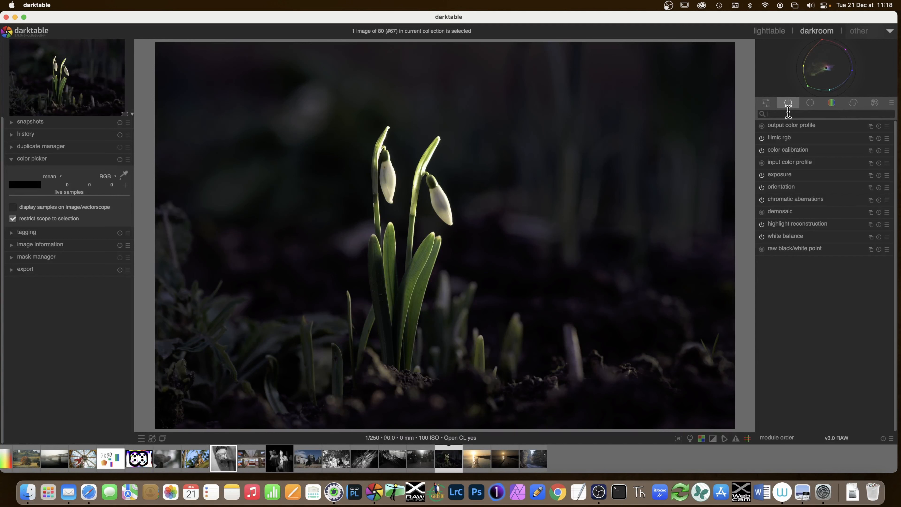
Step: Search the modules for "orien" and flip the photo horizontally and vertically with the orientation module
type("orien")
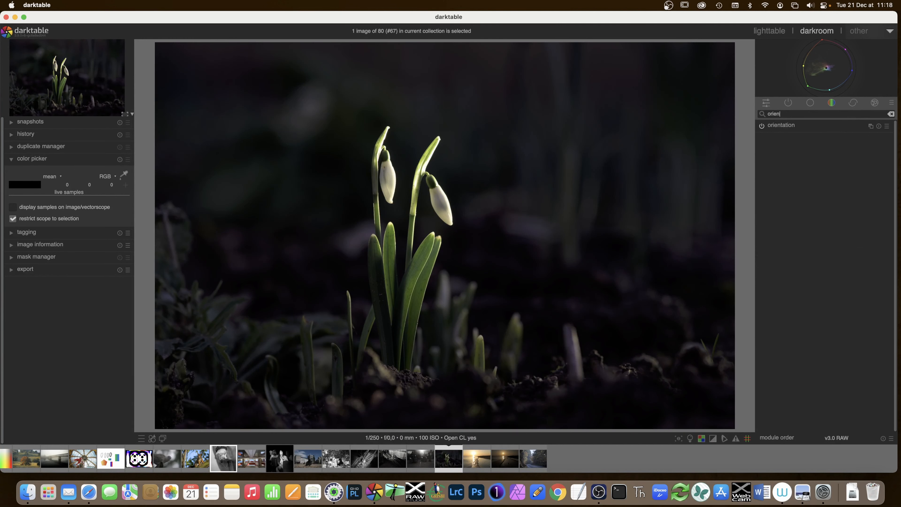
left_click(783, 127)
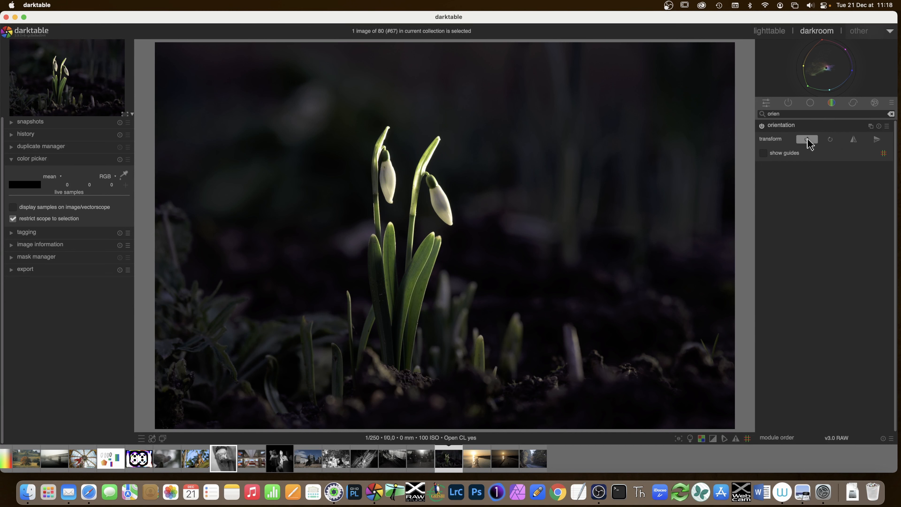
left_click(852, 142)
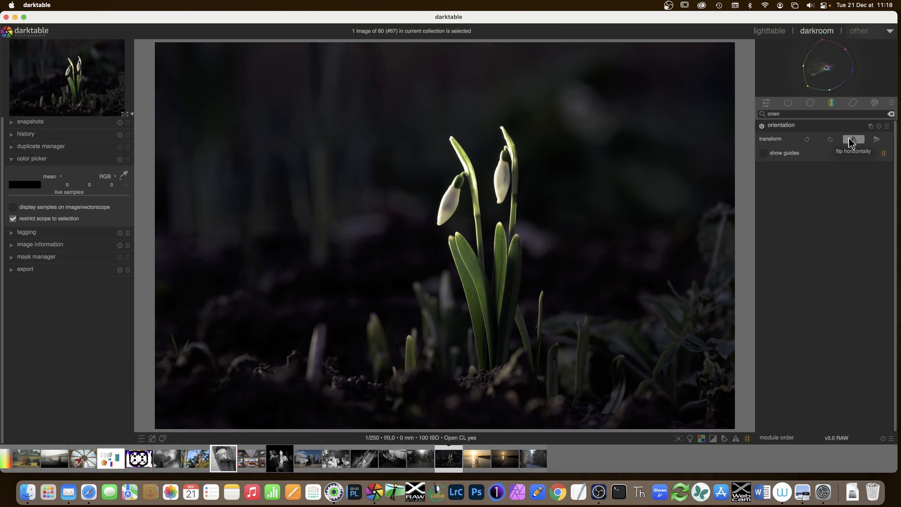
left_click(875, 140)
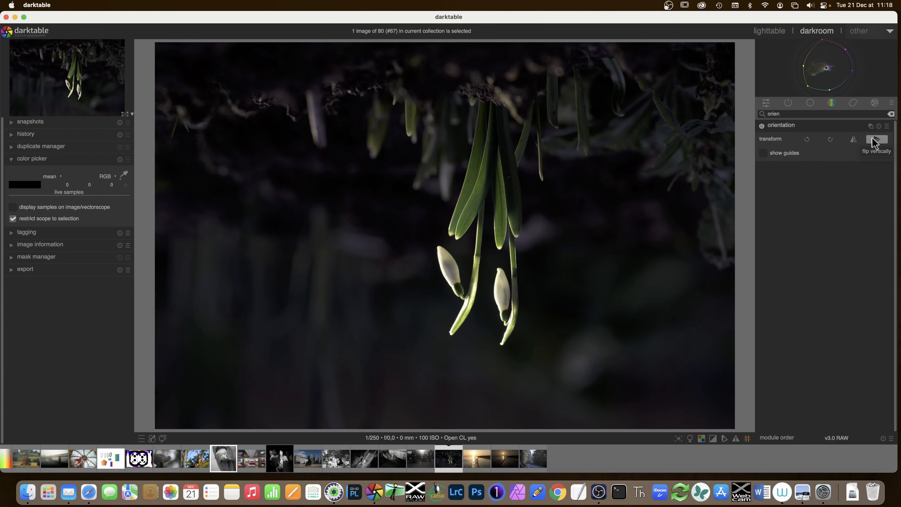
Step: Rotate the snowdrop photo back upright with the orientation module and collapse the module
left_click(829, 143)
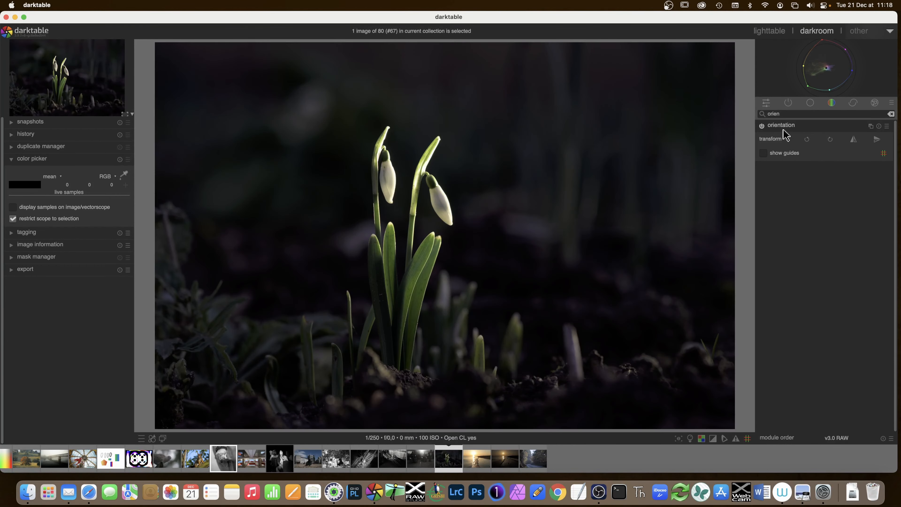
left_click(783, 128)
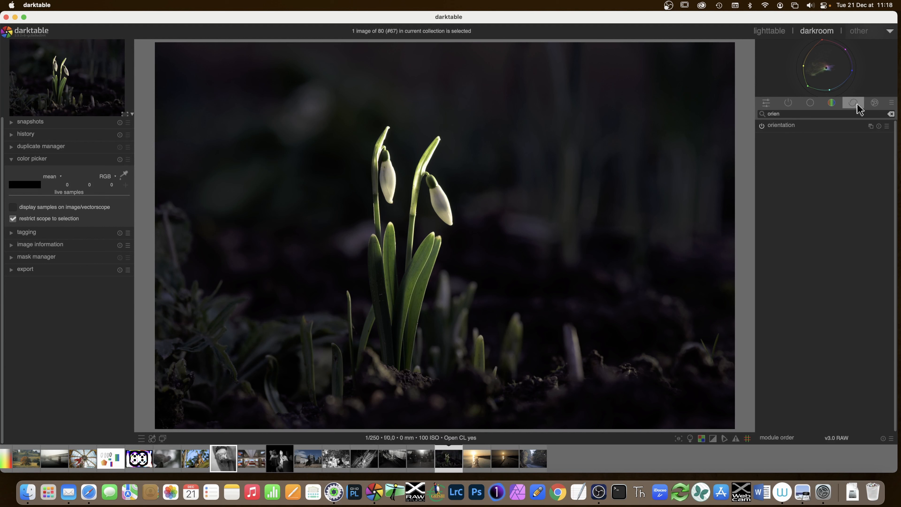
Step: Search the modules for "denoise", expand denoise (profiled) and view its Y0 and U0V0 curves
double_click(777, 114)
type("denoise")
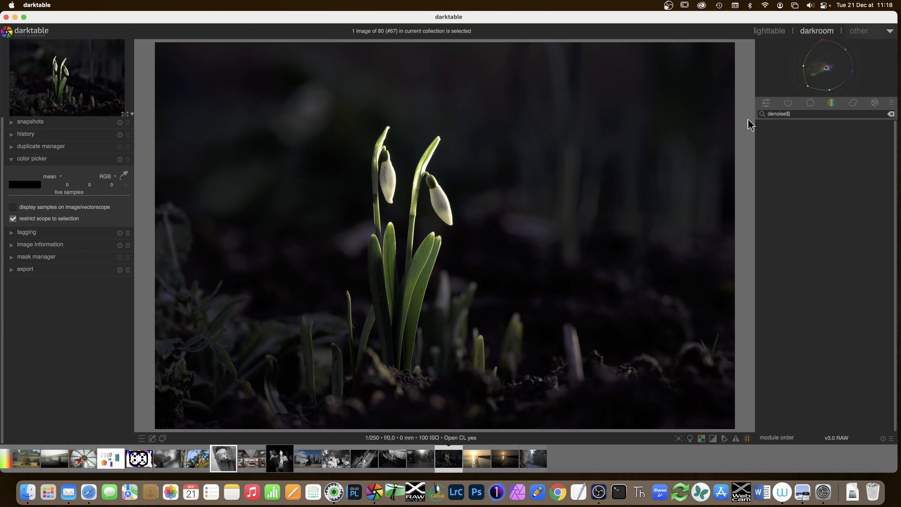
left_click(781, 150)
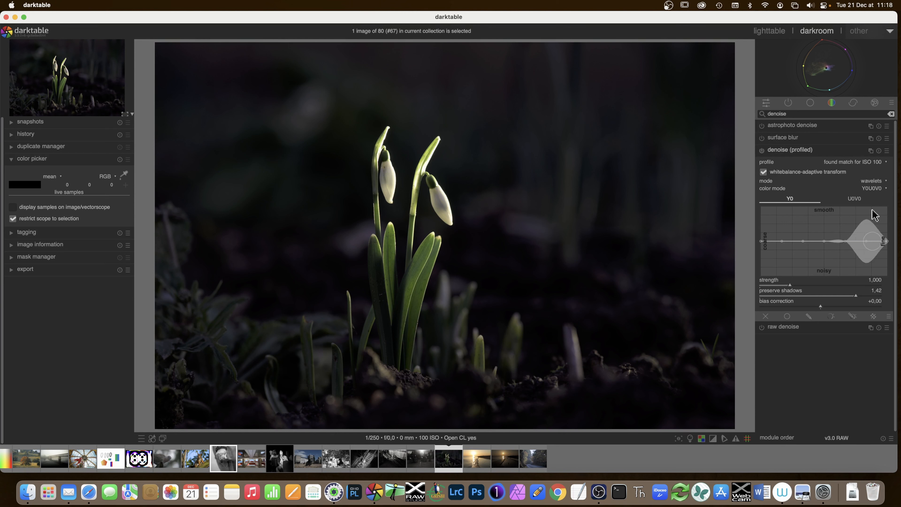
mouse_move(815, 177)
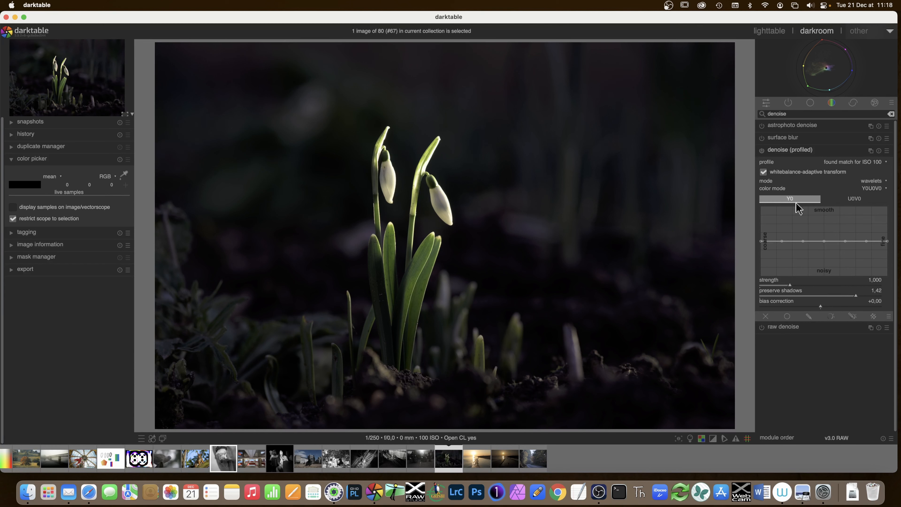
left_click(845, 201)
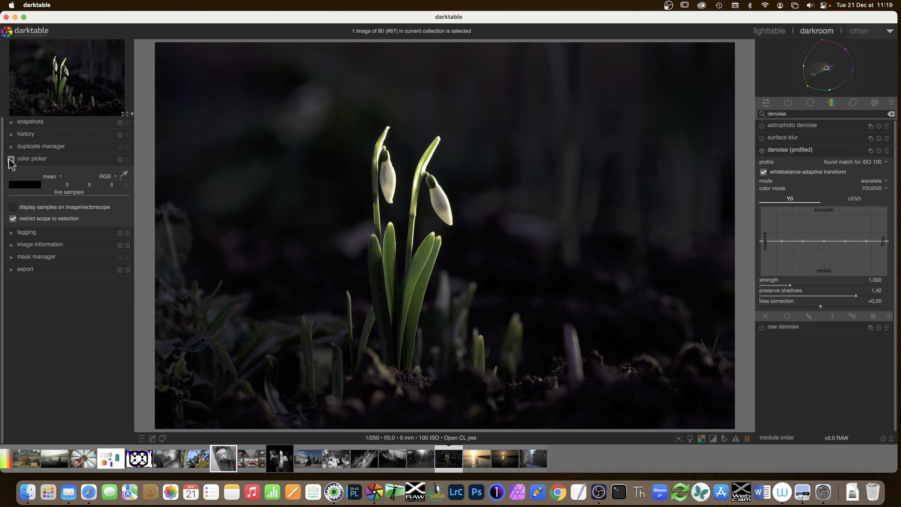
Step: Point-sample colors on the green leaf and both snowdrop flowers with the color picker
left_click(124, 176)
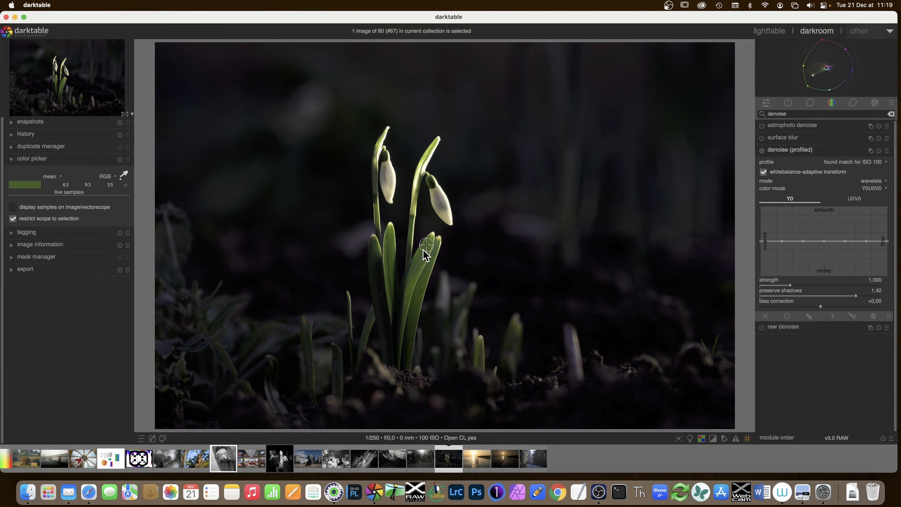
mouse_move(816, 81)
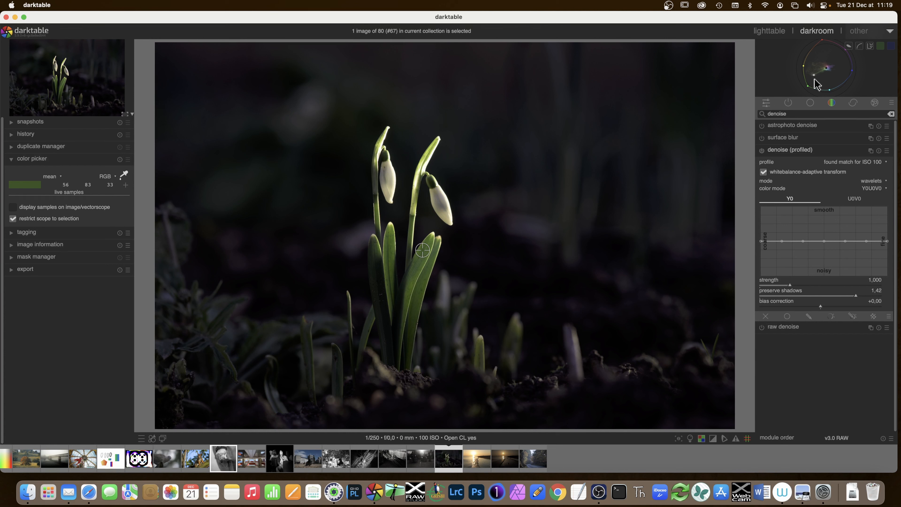
left_click(440, 202)
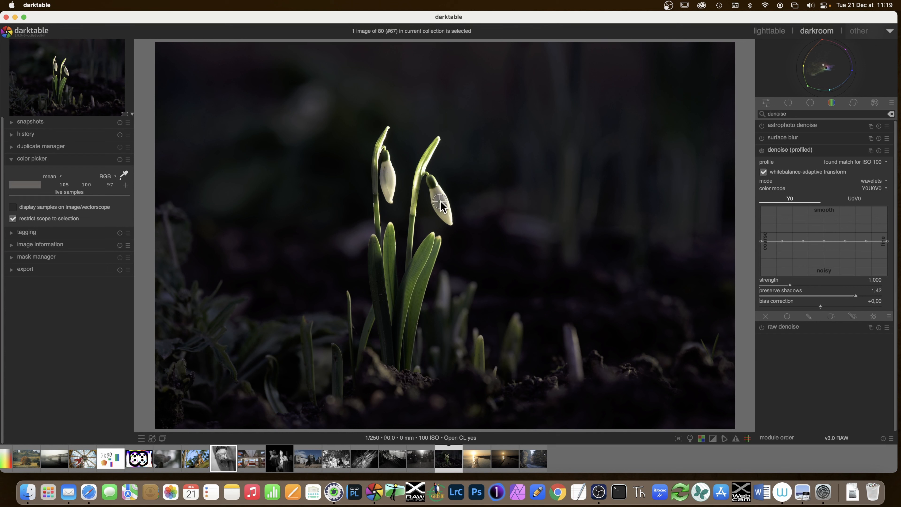
left_click(389, 185)
left_click(428, 246)
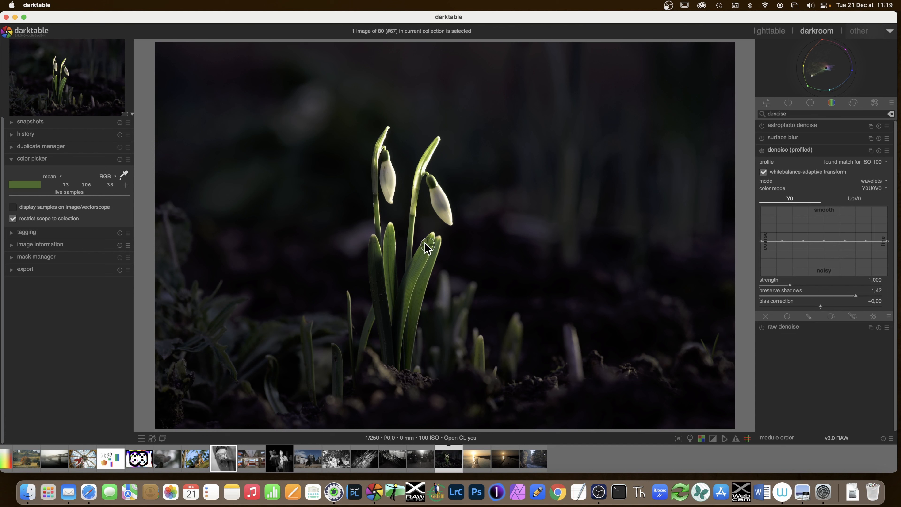
Step: Switch the color picker to area sampling and sample the dark background, the two flowers and a small patch of leaf
right_click(125, 176)
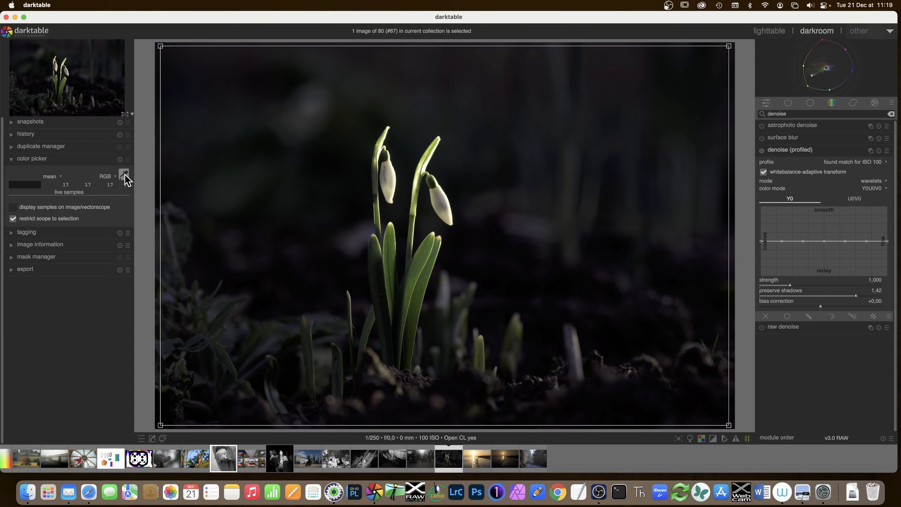
left_click_drag(219, 169, 315, 216)
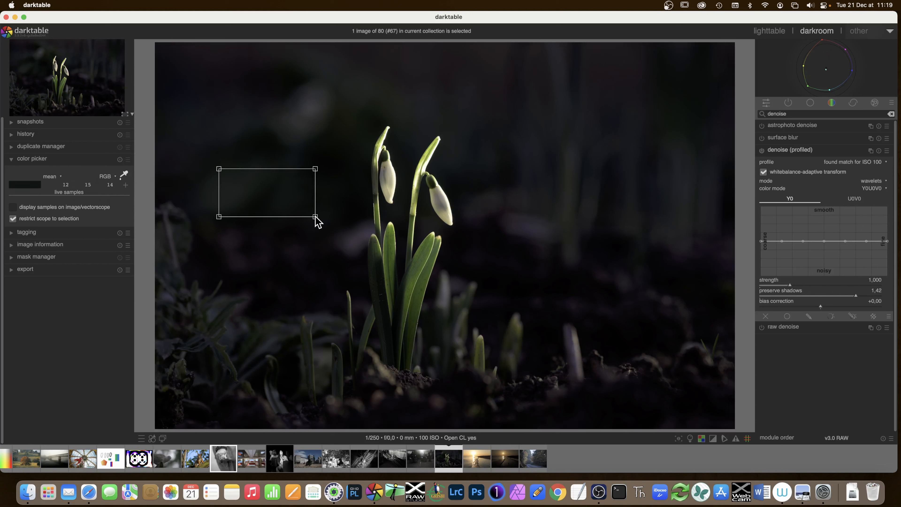
left_click_drag(357, 146, 470, 213)
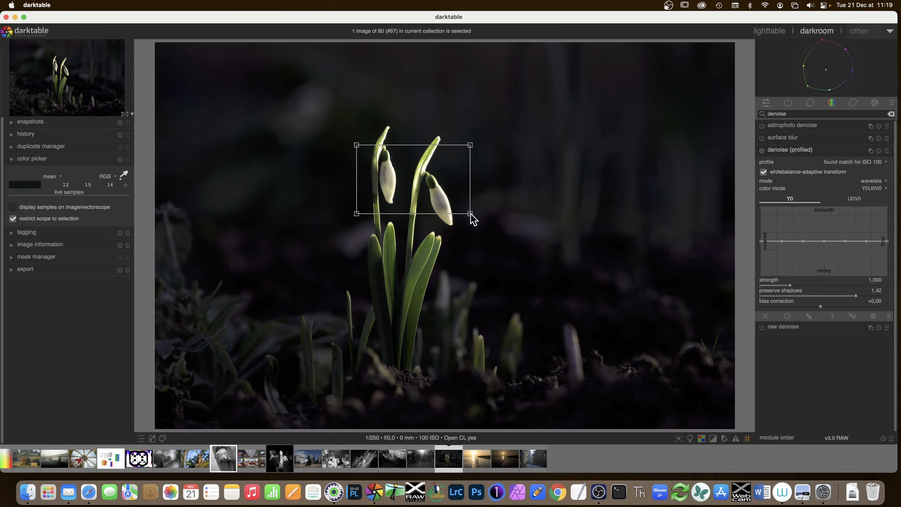
left_click_drag(416, 256, 427, 270)
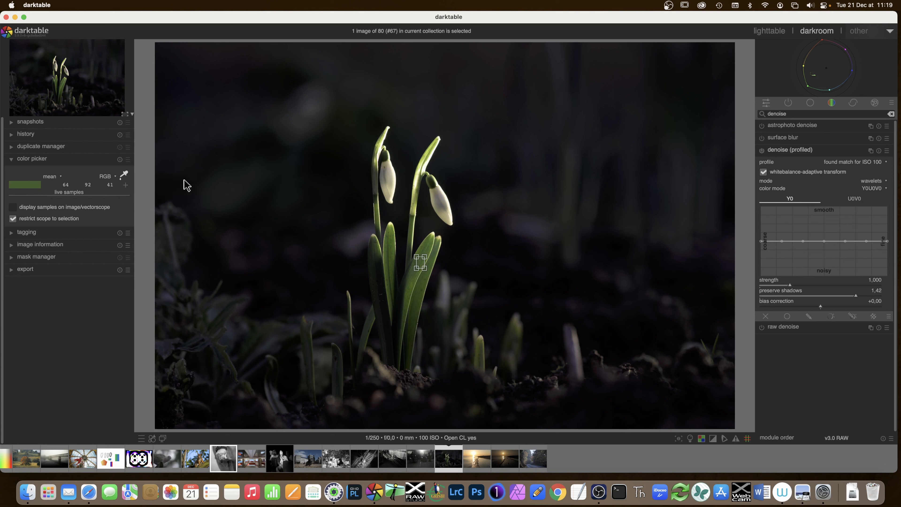
Step: Point-sample a petal of the right-hand snowdrop, and area-sample the region around that flower
left_click(124, 176)
left_click(436, 206)
right_click(124, 177)
left_click_drag(392, 194, 452, 231)
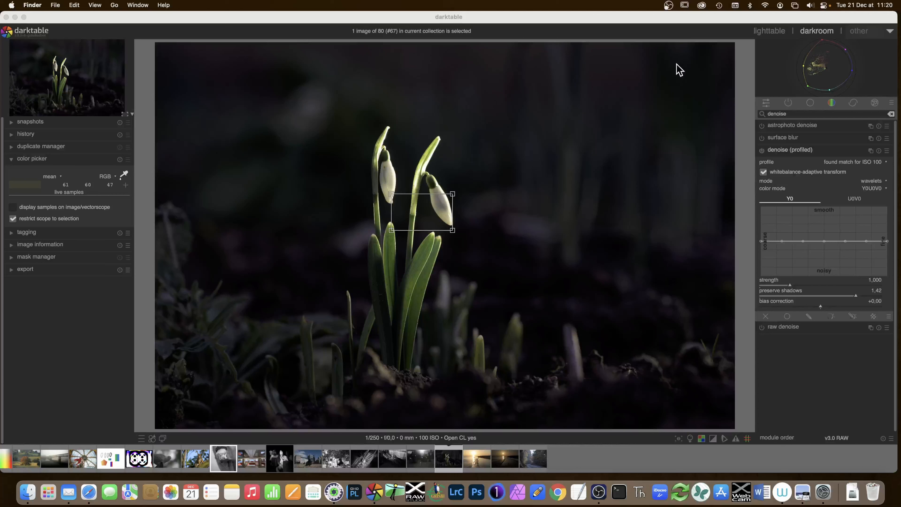
Step: Show only the active modules and return the color picker to point sampling
left_click(789, 104)
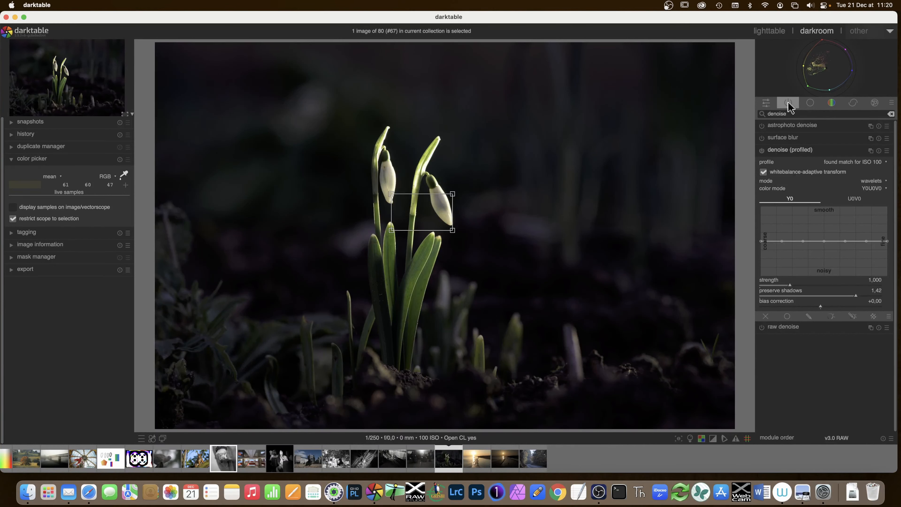
left_click(789, 104)
left_click(124, 175)
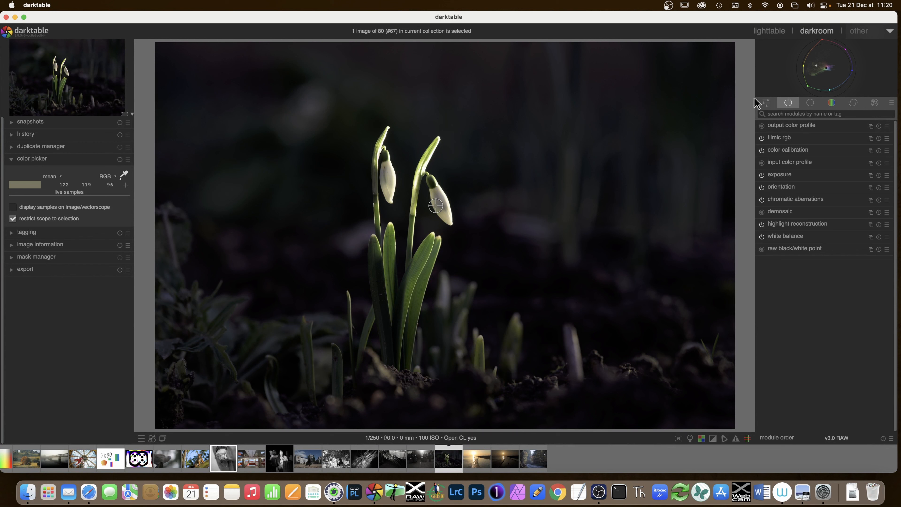
Step: View the quick access modules, switch the module layout to the "workflow: beginner" preset and show the active modules
left_click(767, 104)
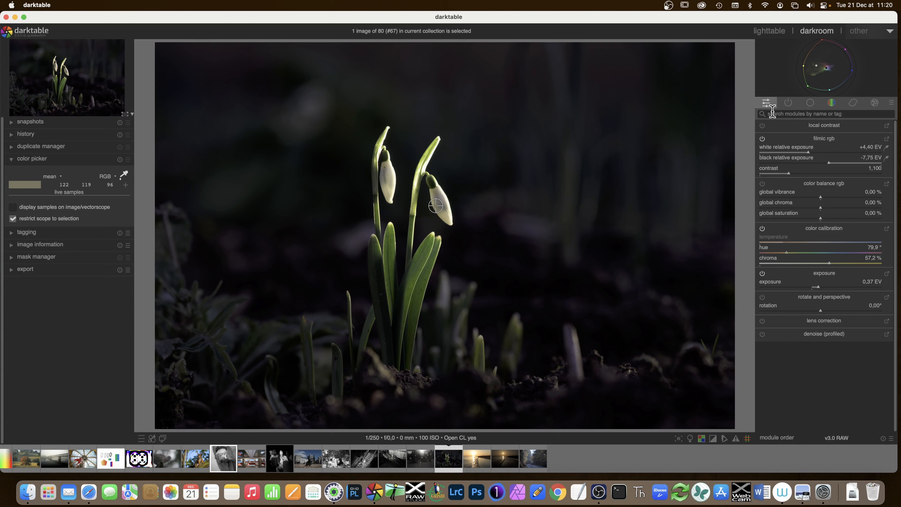
left_click(892, 103)
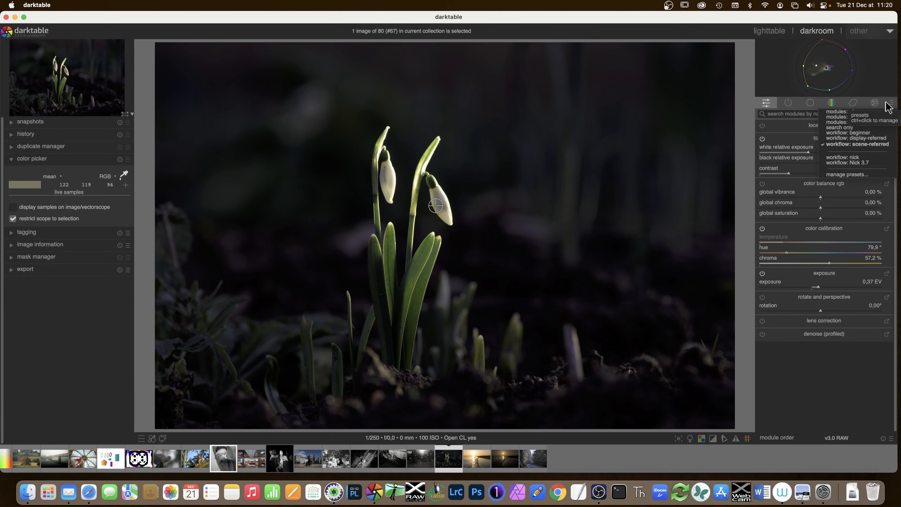
left_click(854, 138)
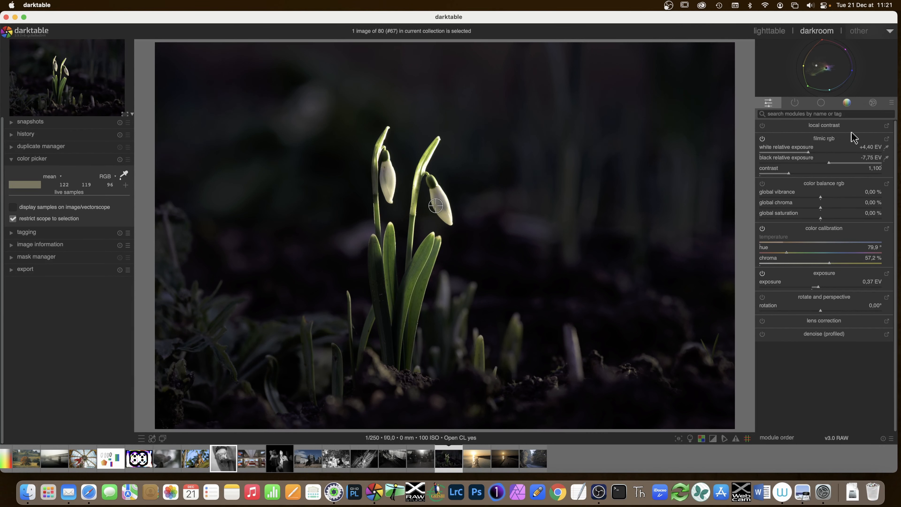
left_click(794, 104)
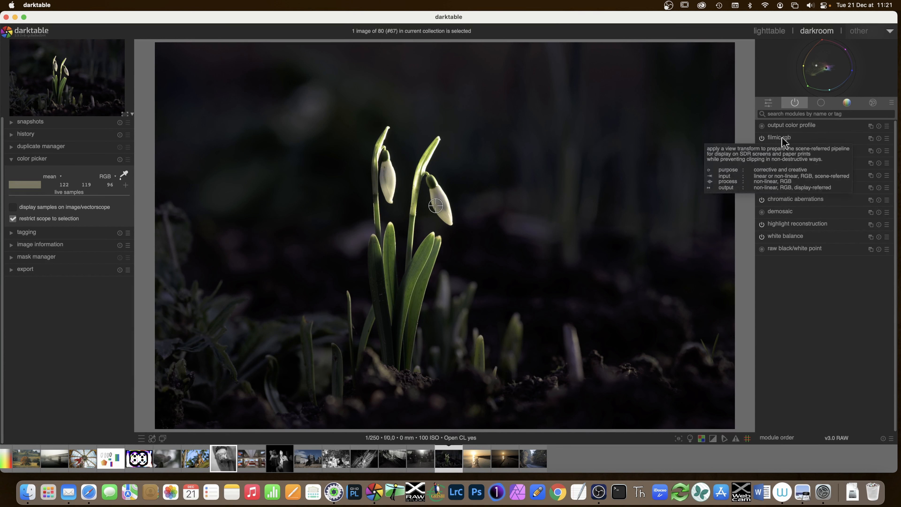
Step: Return to the lighttable and set auto-apply pixel workflow defaults to display-referred in the processing preferences
left_click(774, 31)
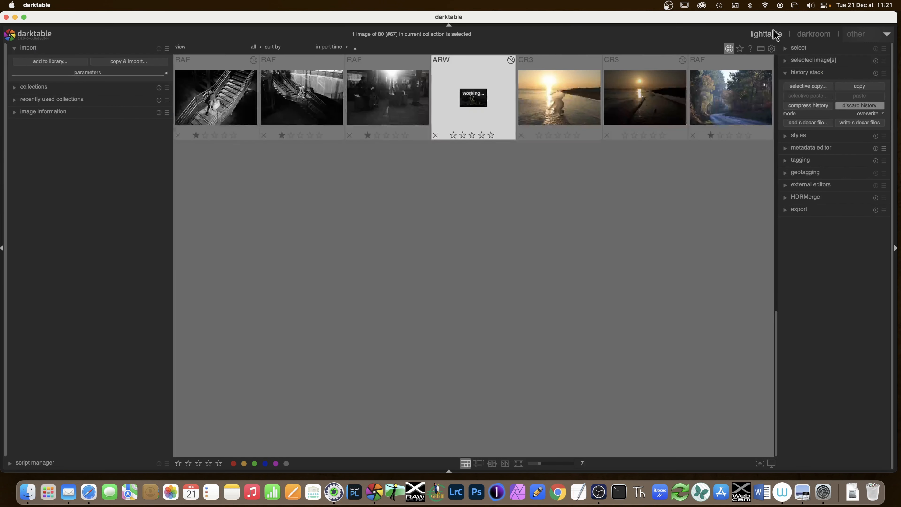
left_click(772, 49)
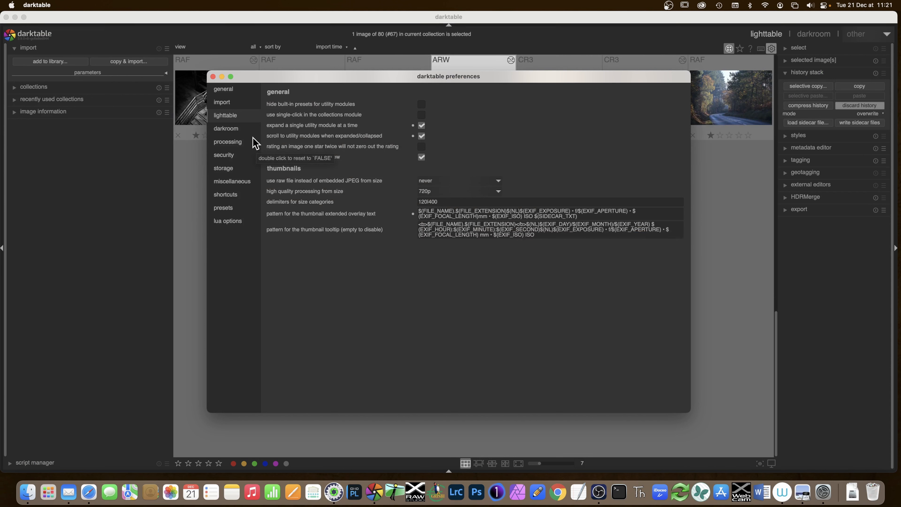
left_click(229, 144)
left_click(451, 148)
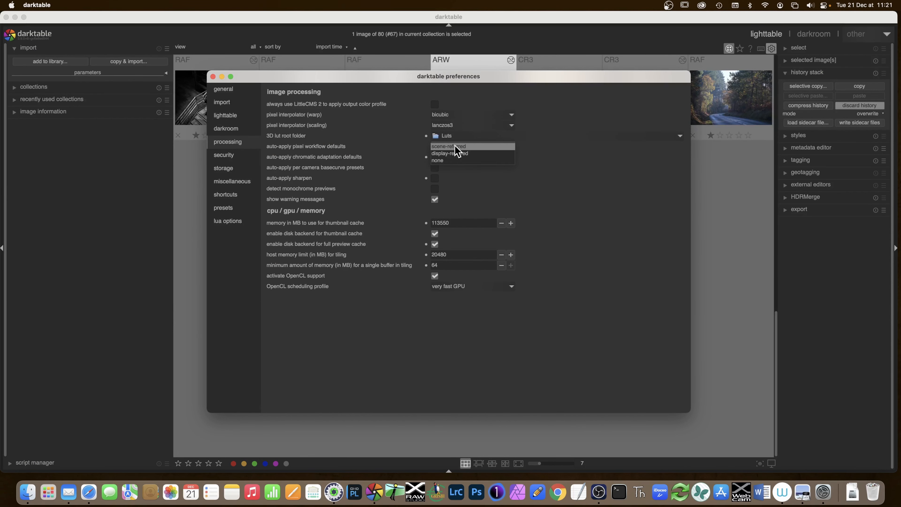
left_click(458, 154)
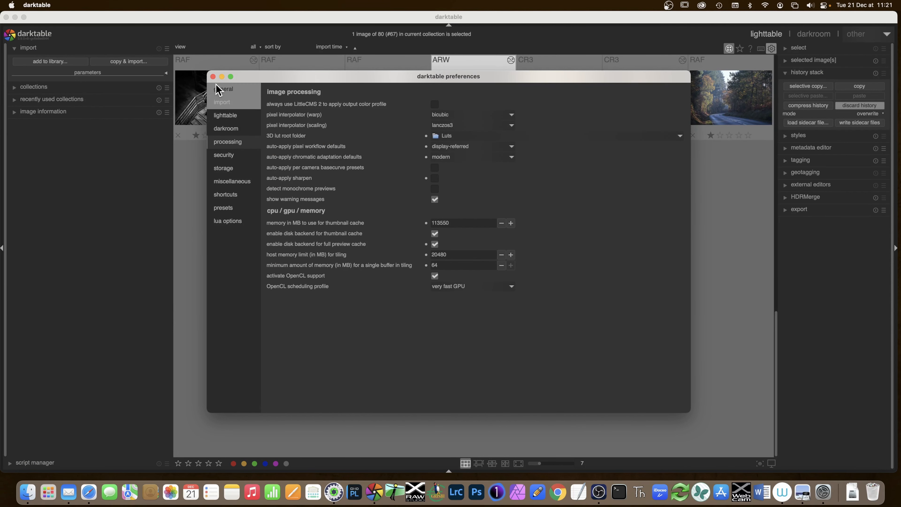
left_click(214, 77)
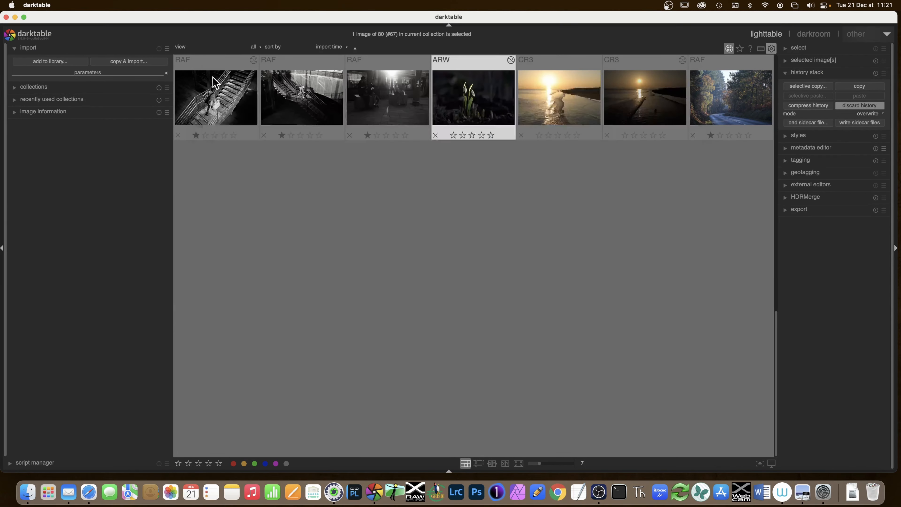
Step: Reopen the snowdrop photo in the darkroom, reselect the "workflow: beginner" preset and check the active modules
double_click(483, 94)
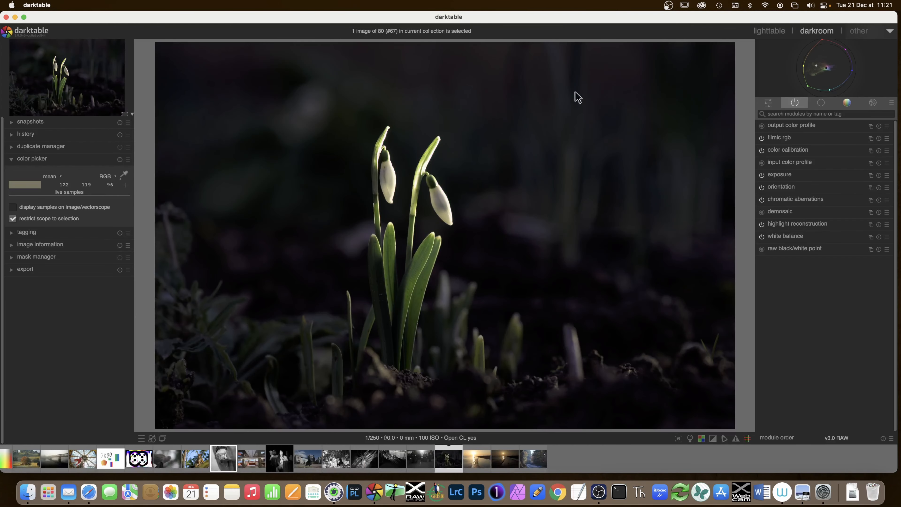
left_click(892, 104)
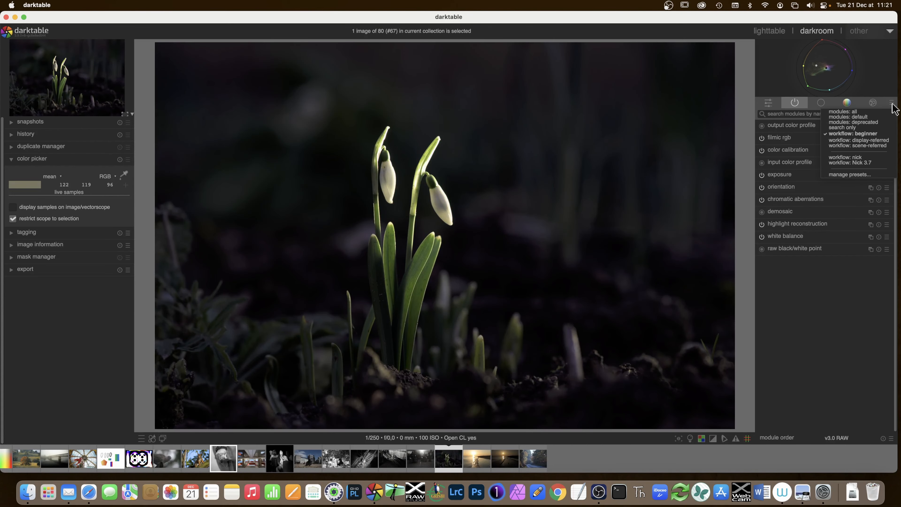
left_click(873, 134)
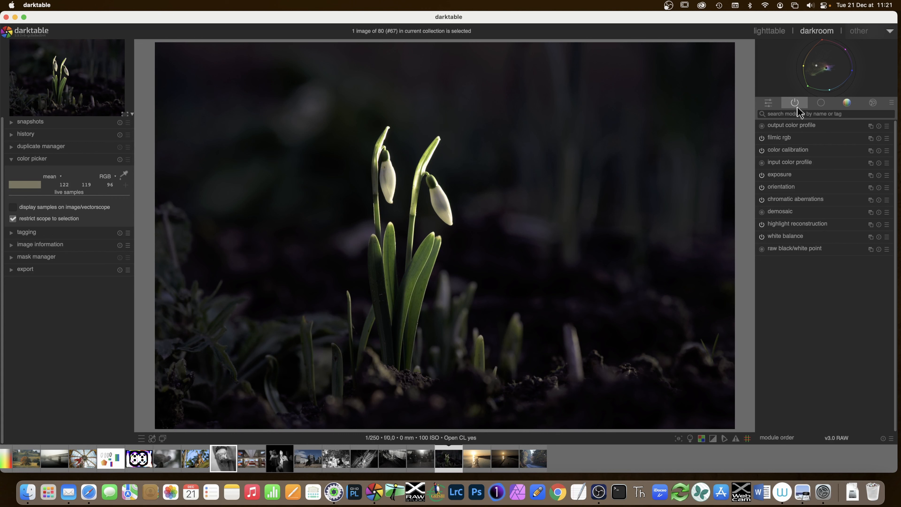
left_click(770, 104)
left_click(797, 103)
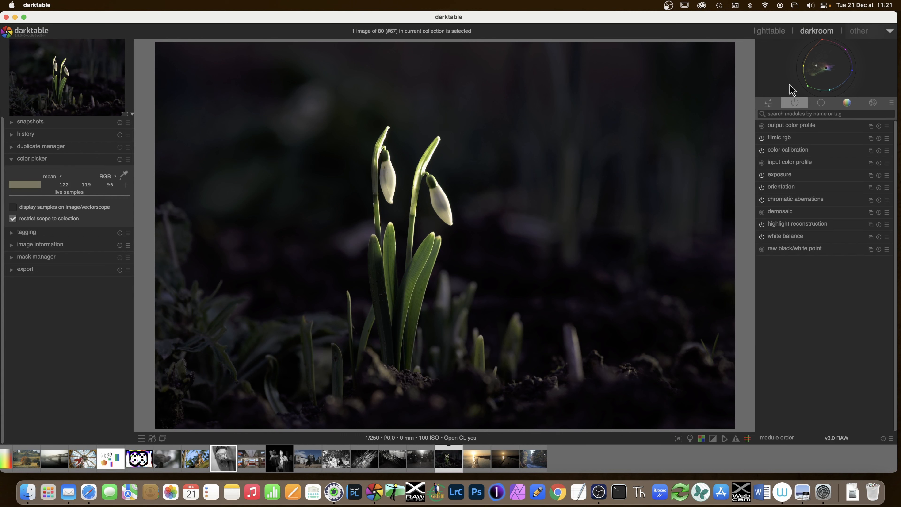
Step: Go back to the lighttable and discard the snowdrop photo's editing history
left_click(775, 31)
left_click(866, 105)
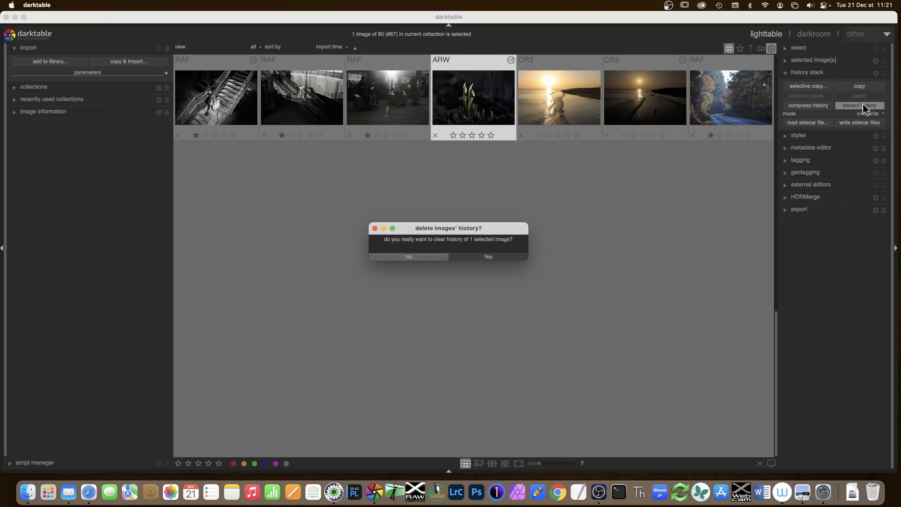
left_click(497, 257)
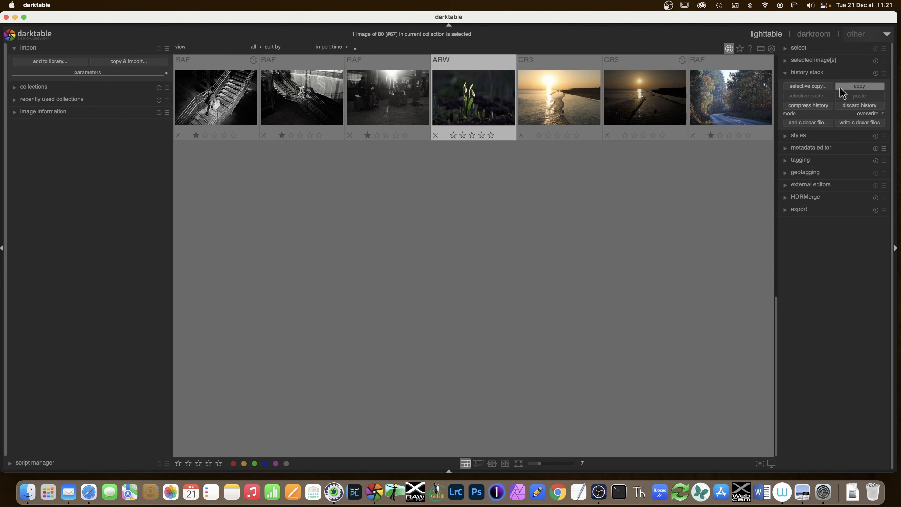
Step: Open the snowdrop photo in the darkroom again and view its active modules, the layout presets and the quick access modules
double_click(486, 96)
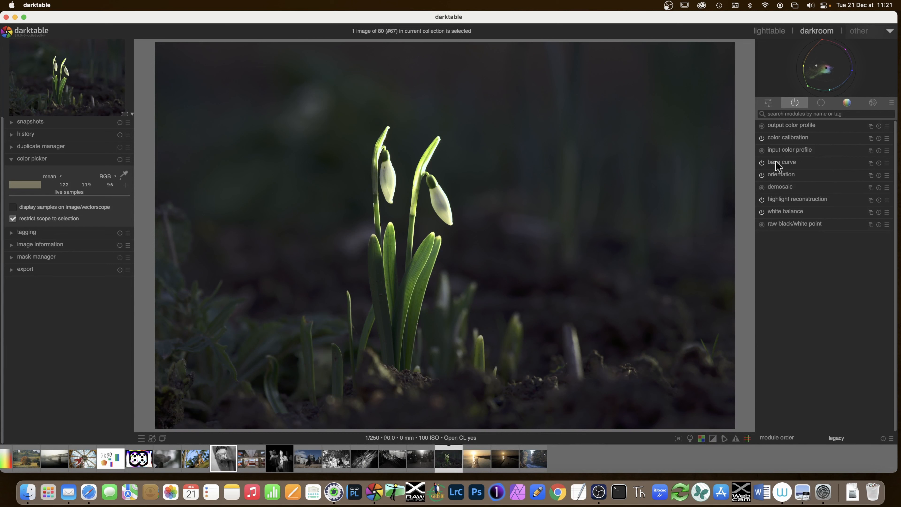
mouse_move(777, 165)
left_click(892, 102)
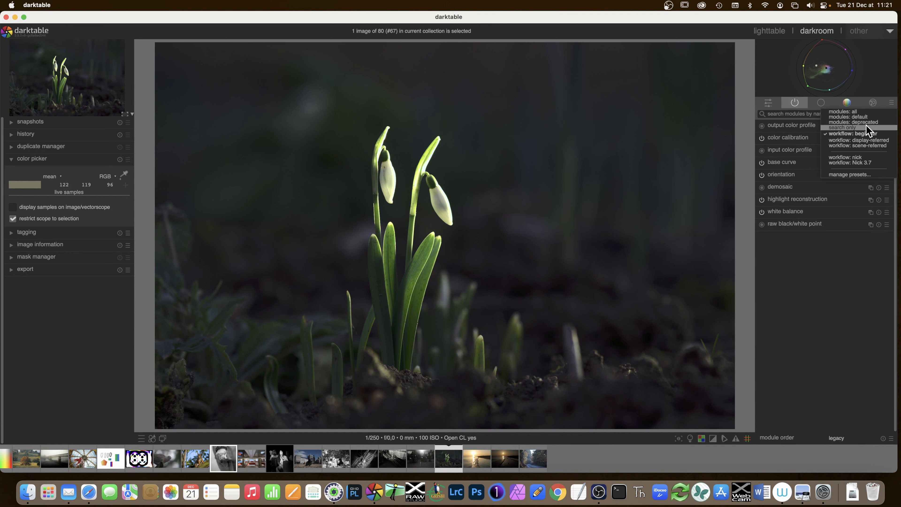
left_click(767, 106)
left_click(768, 105)
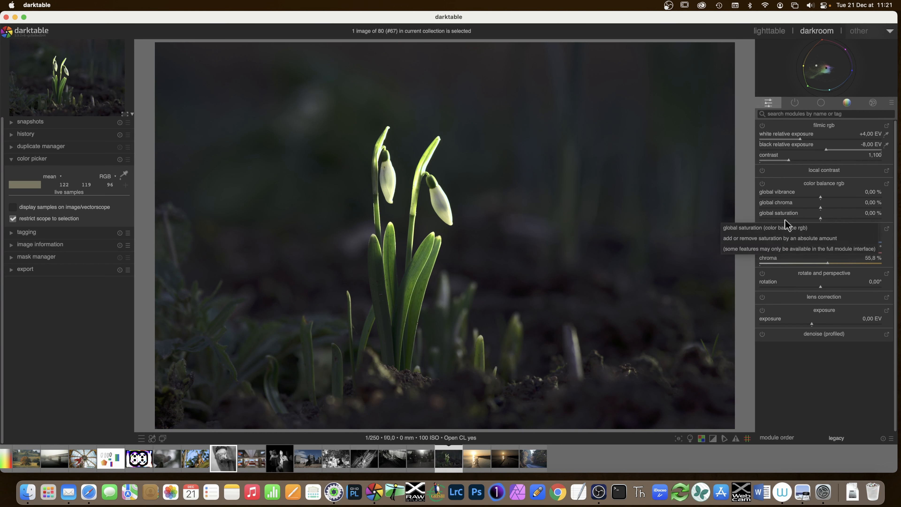
Step: Return to the lighttable and set auto-apply pixel workflow defaults to scene-referred in the processing preferences
left_click(769, 32)
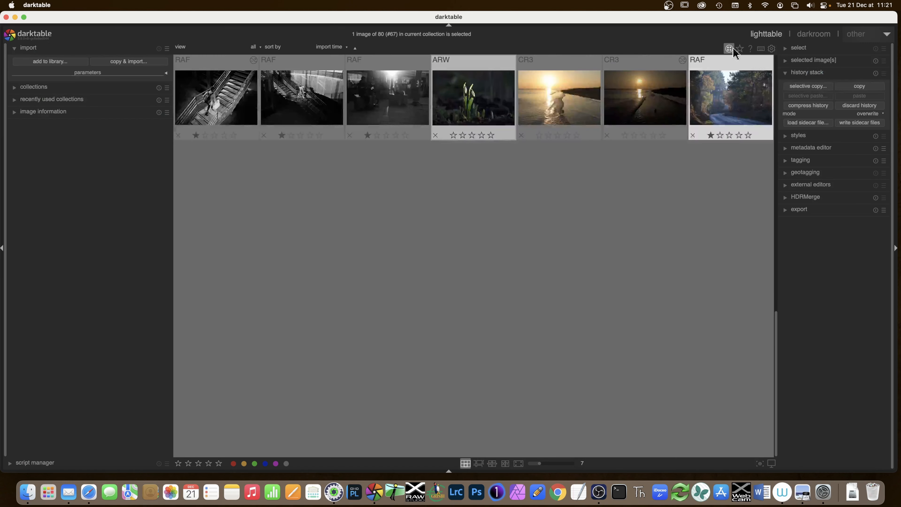
left_click(771, 48)
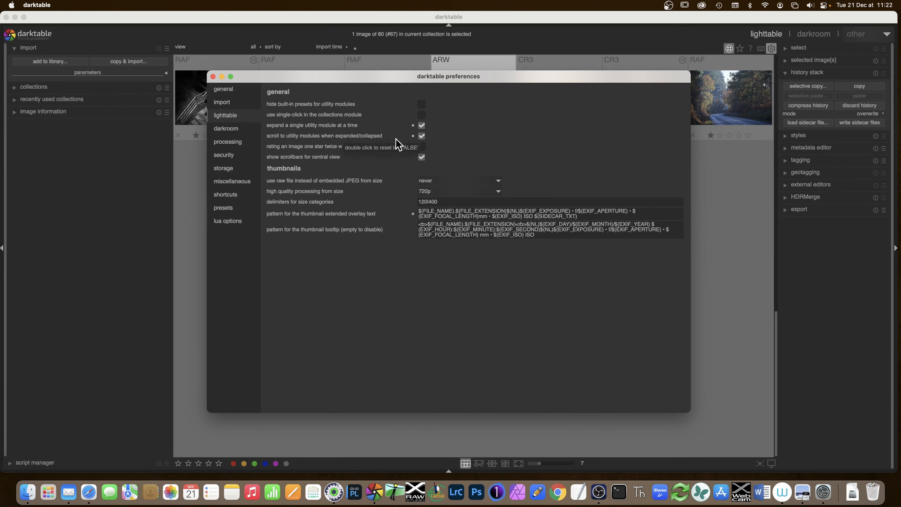
left_click(226, 130)
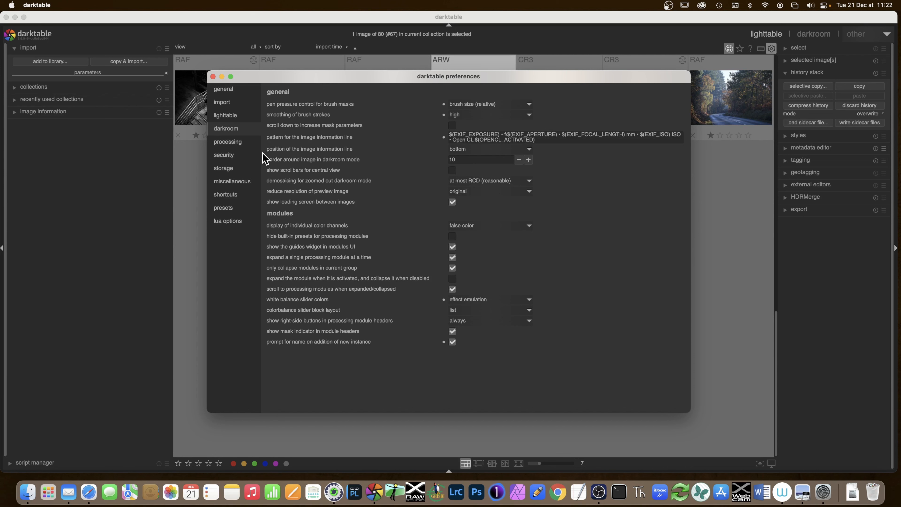
left_click(245, 143)
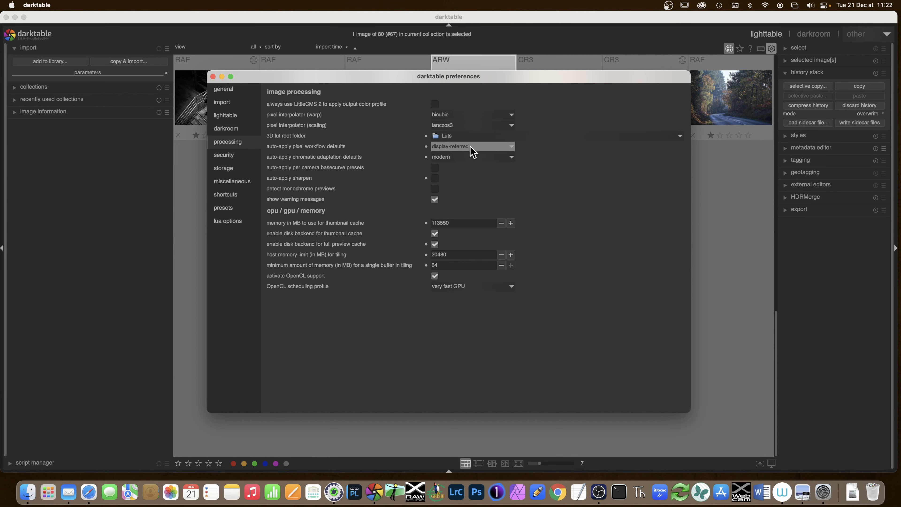
left_click(488, 153)
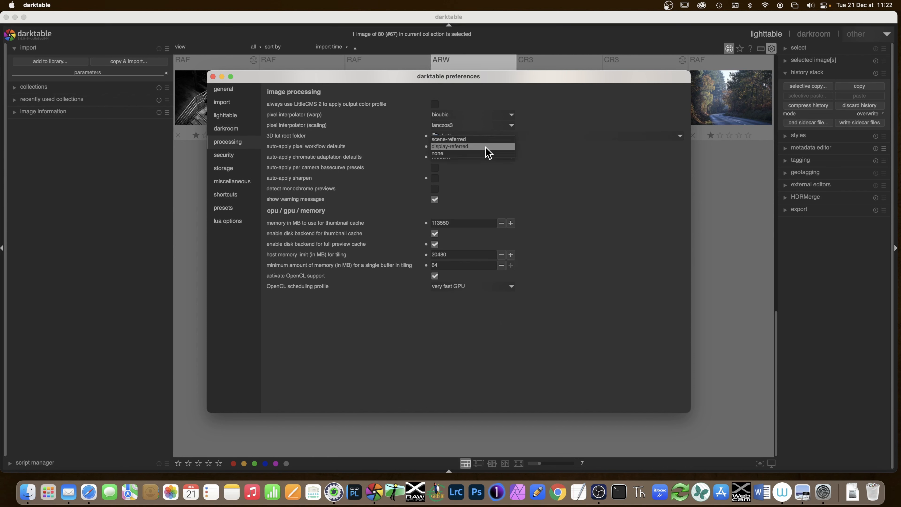
left_click(486, 139)
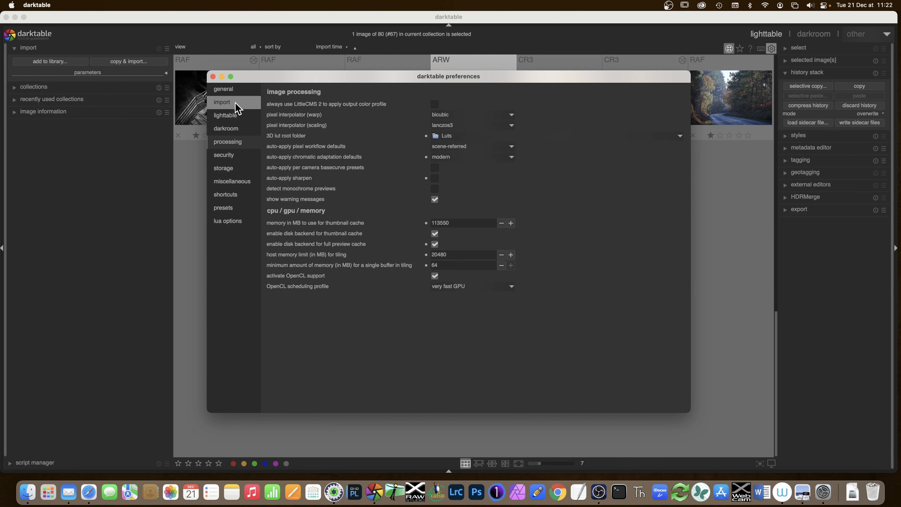
left_click(213, 77)
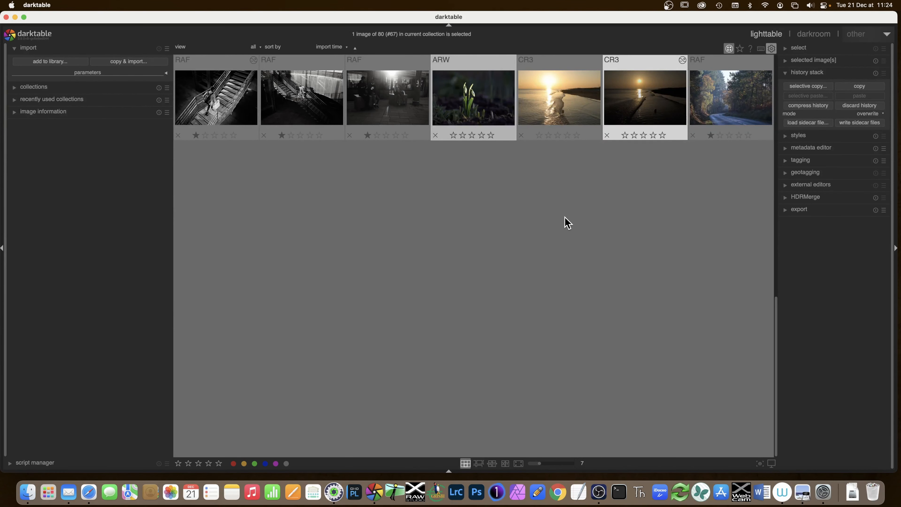
Step: Set the position of the scopes module to left in the miscellaneous preferences
left_click(772, 49)
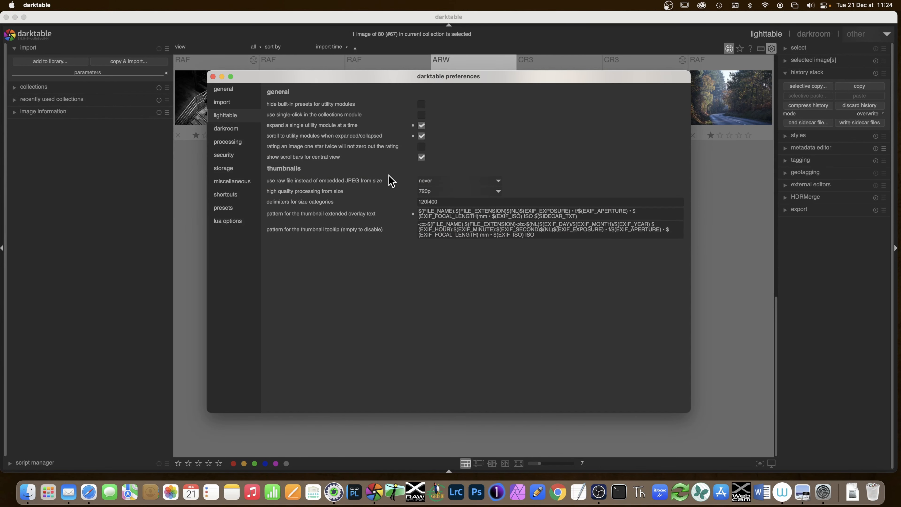
left_click(214, 184)
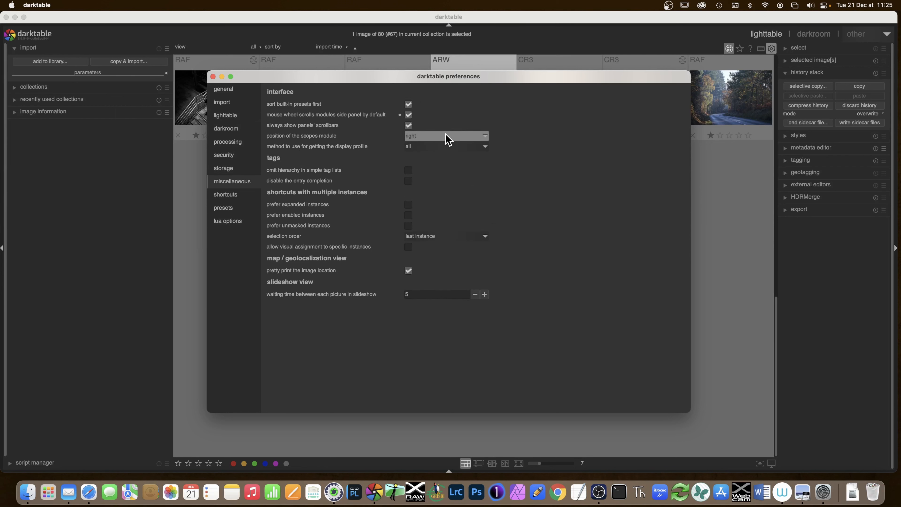
left_click(483, 136)
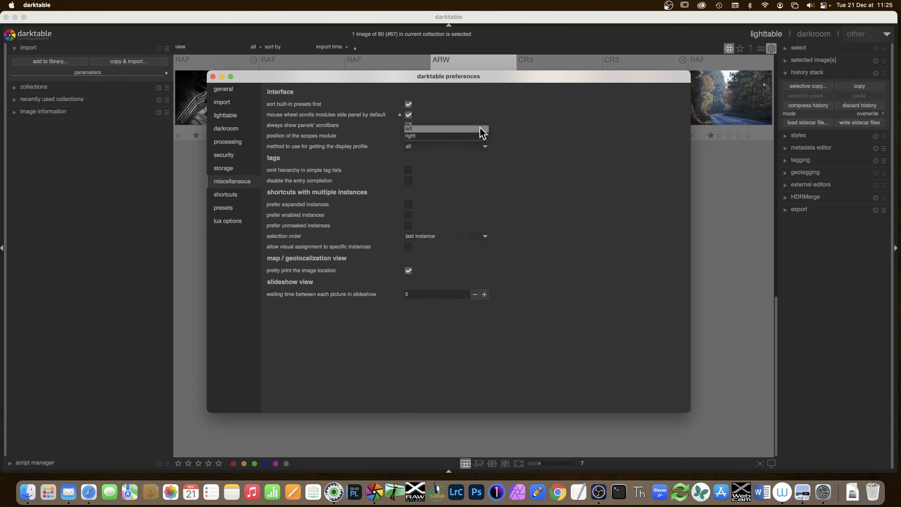
left_click(481, 128)
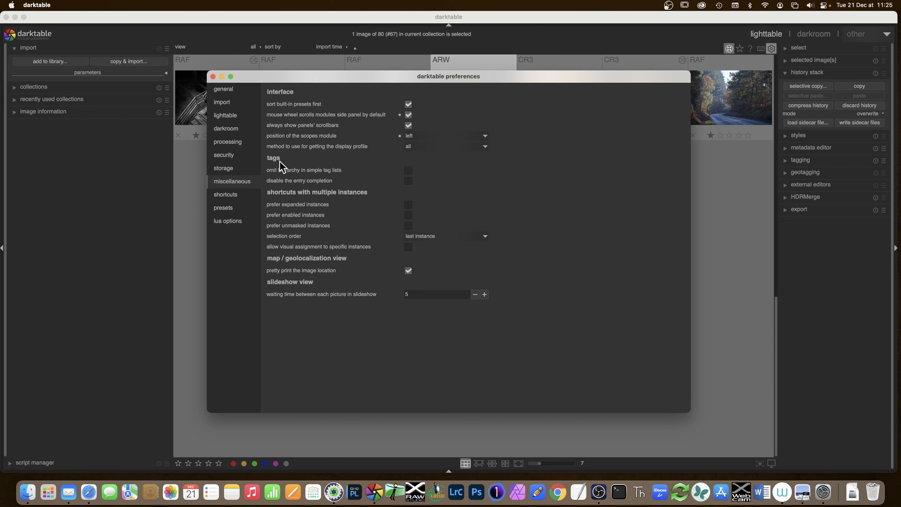
Step: Toggle the prompt for name on addition of new instance off and back on in the darkroom preferences, and close the preferences
left_click(236, 147)
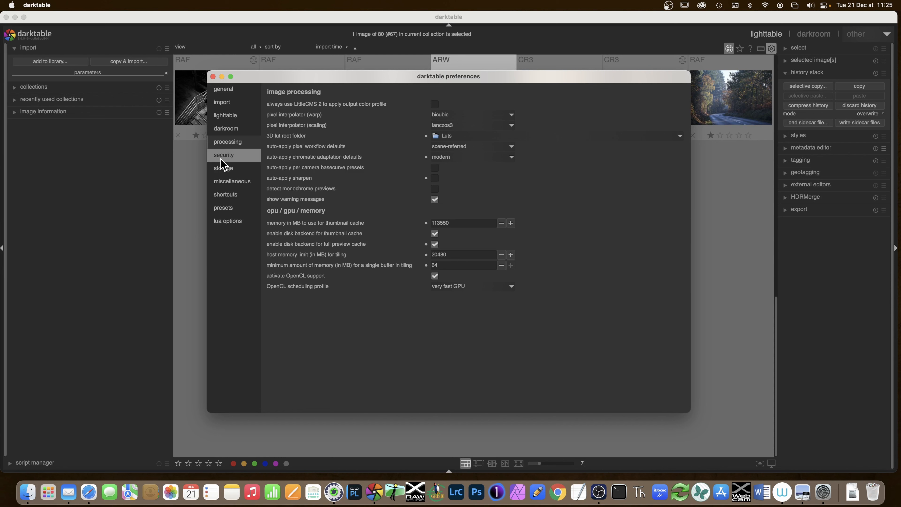
left_click(226, 130)
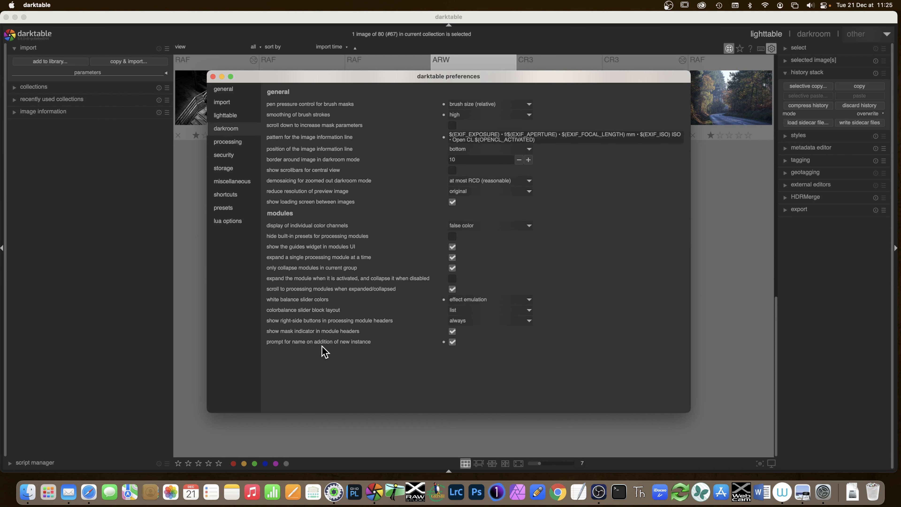
left_click(452, 342)
left_click(452, 342)
left_click(213, 77)
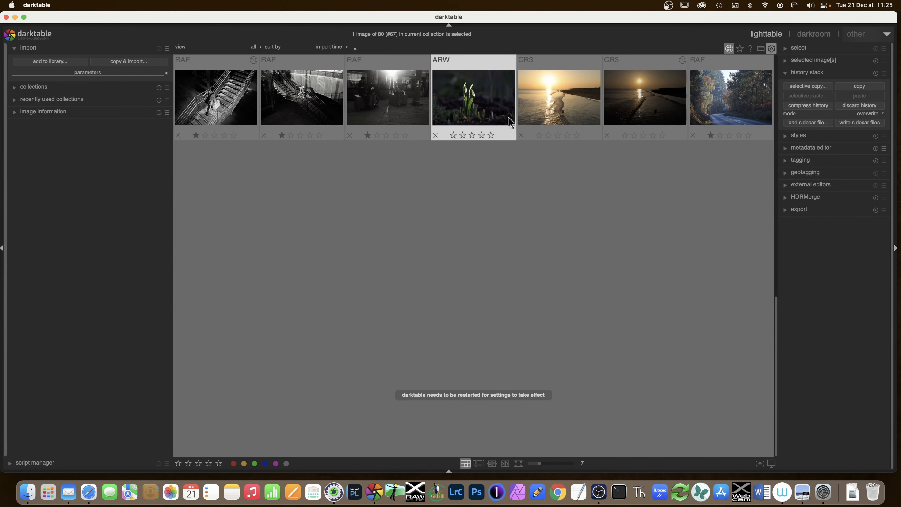
Step: Open the forest road photo in the darkroom and cycle the scope through its display modes back to the vectorscope
double_click(727, 109)
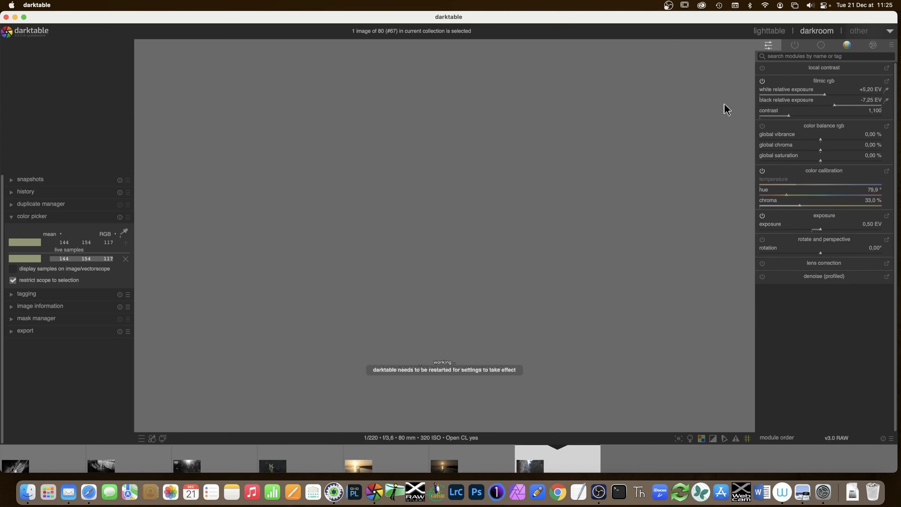
mouse_move(80, 125)
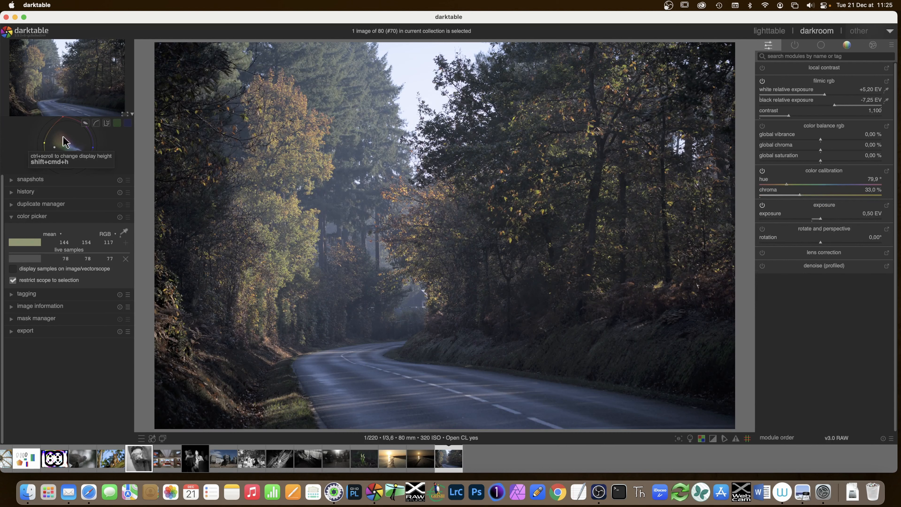
left_click(85, 123)
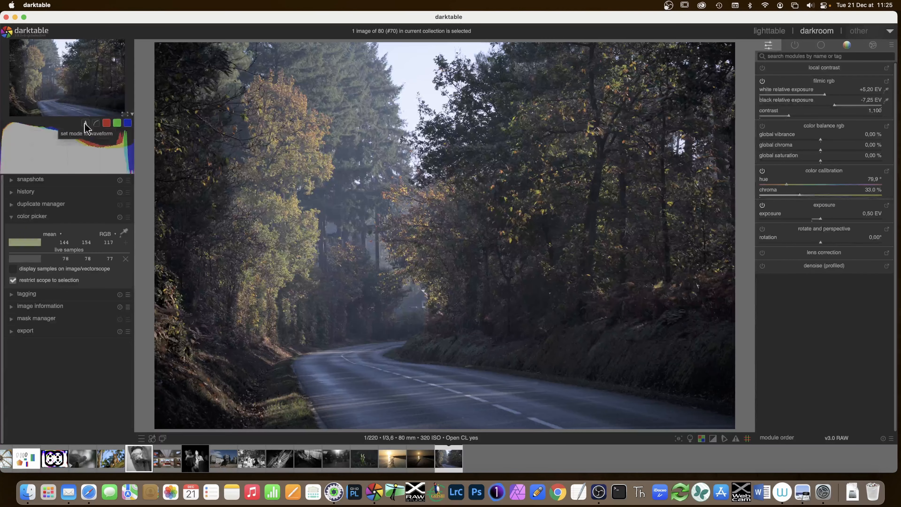
left_click(85, 123)
left_click(86, 124)
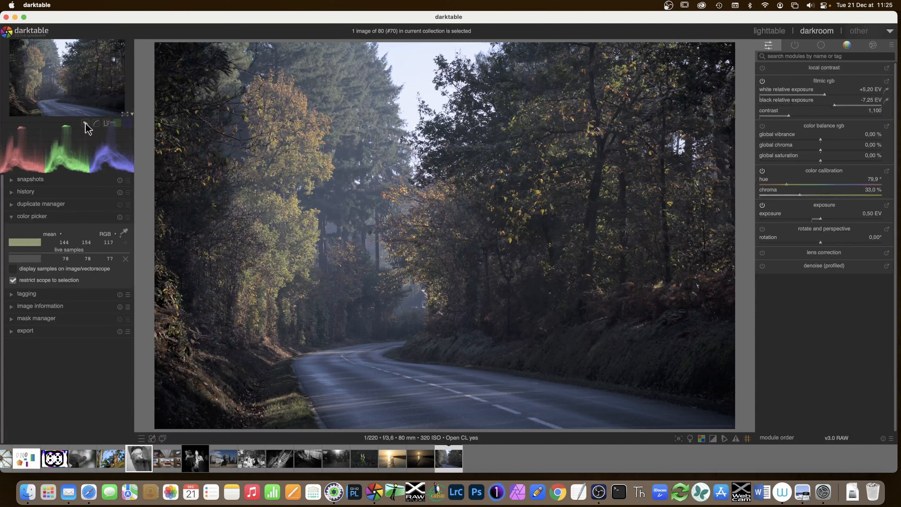
left_click(85, 123)
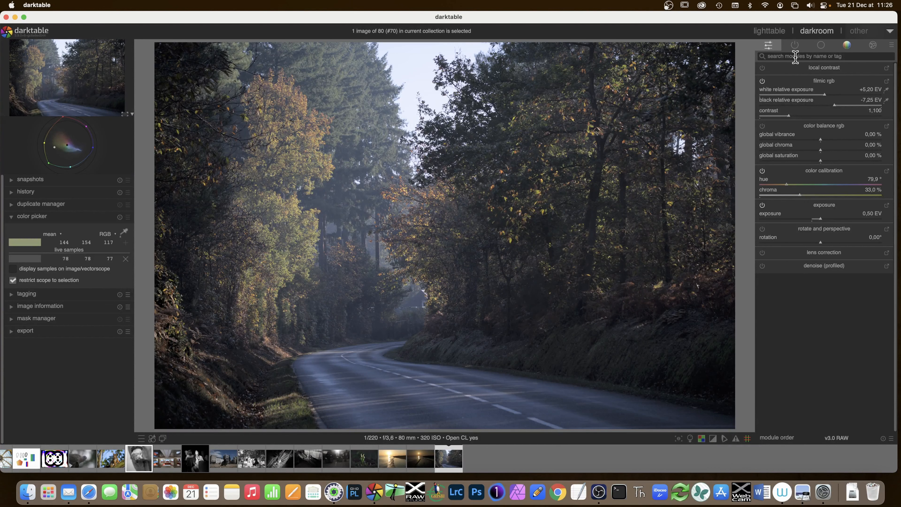
Step: Show the active modules and add a new exposure instance named "gradient"
left_click(795, 45)
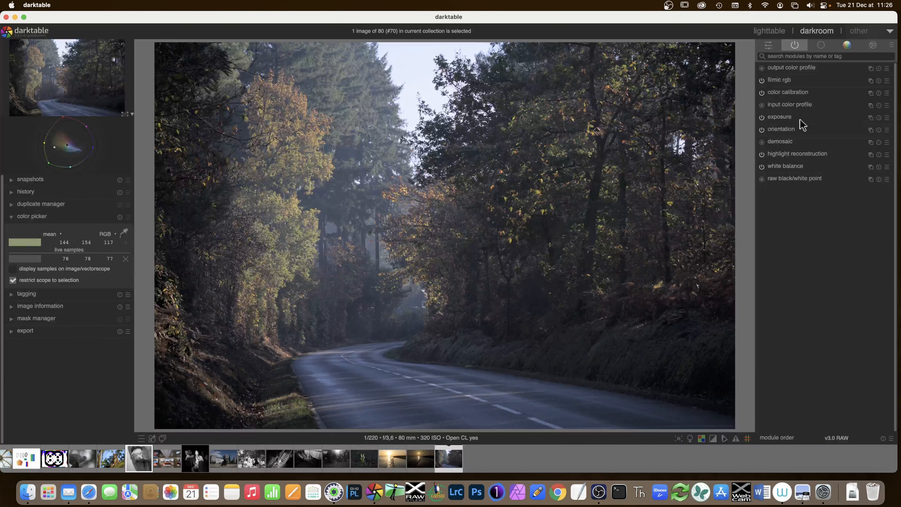
left_click(870, 117)
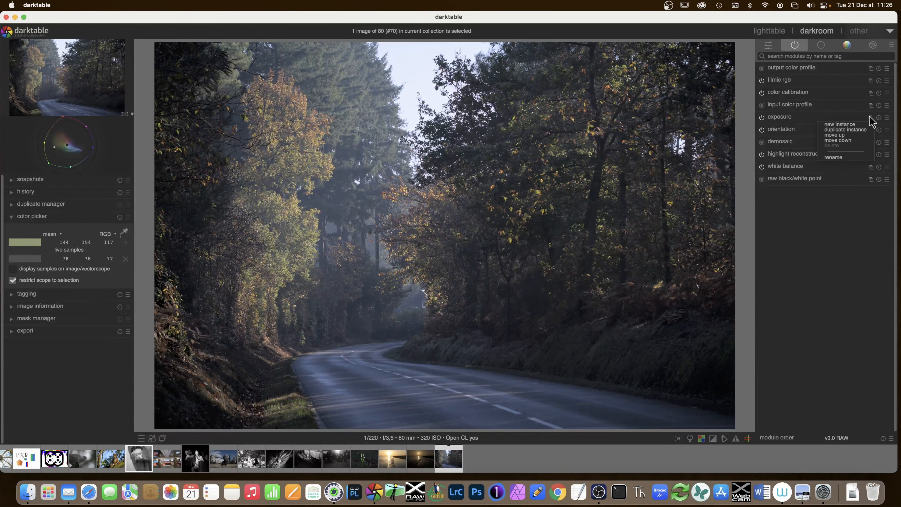
left_click(853, 125)
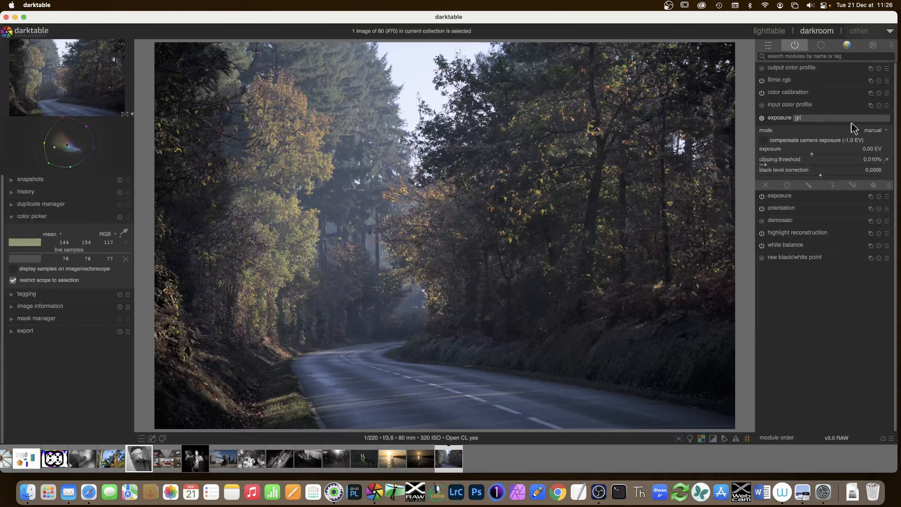
key("Return")
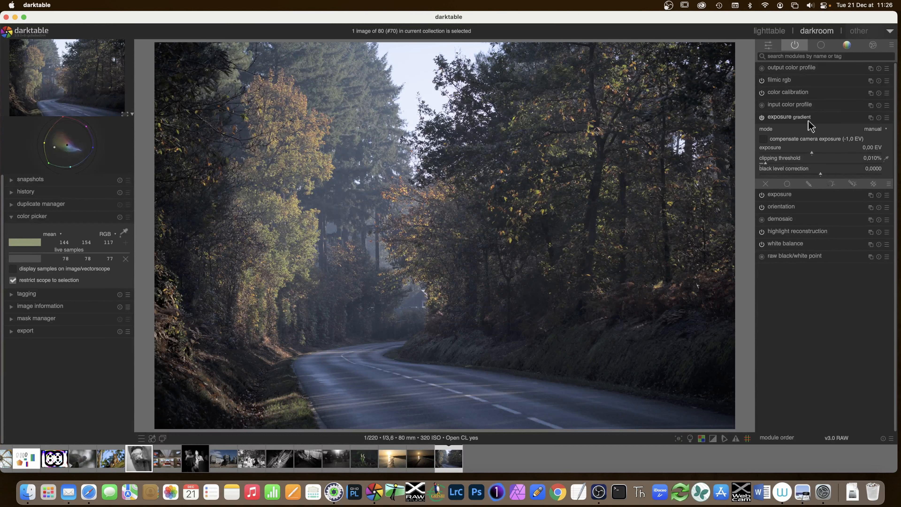
Step: Check the instance options of the "gradient" exposure module, including rename, without applying any
left_click(834, 120)
left_click(833, 120)
left_click(871, 118)
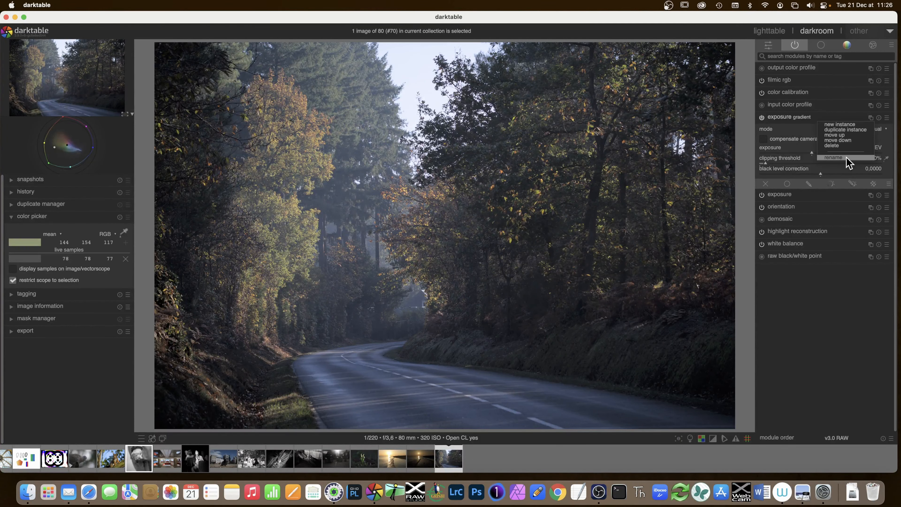
left_click(800, 116)
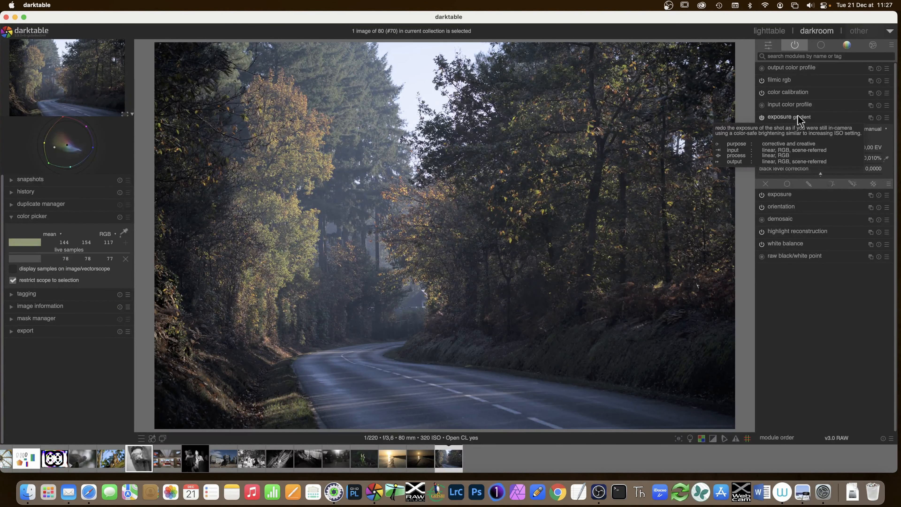
Step: Add another new exposure instance named "azerty" and collapse its settings
left_click(870, 118)
left_click(854, 124)
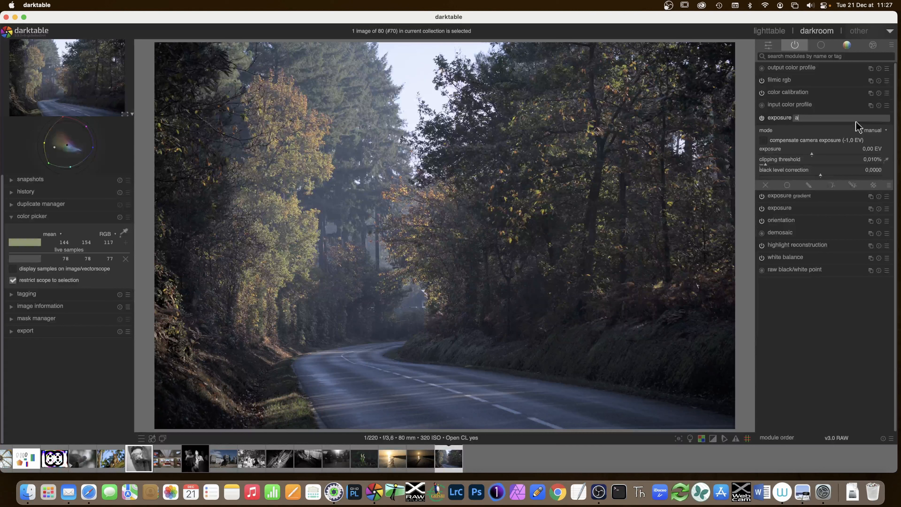
key("Return")
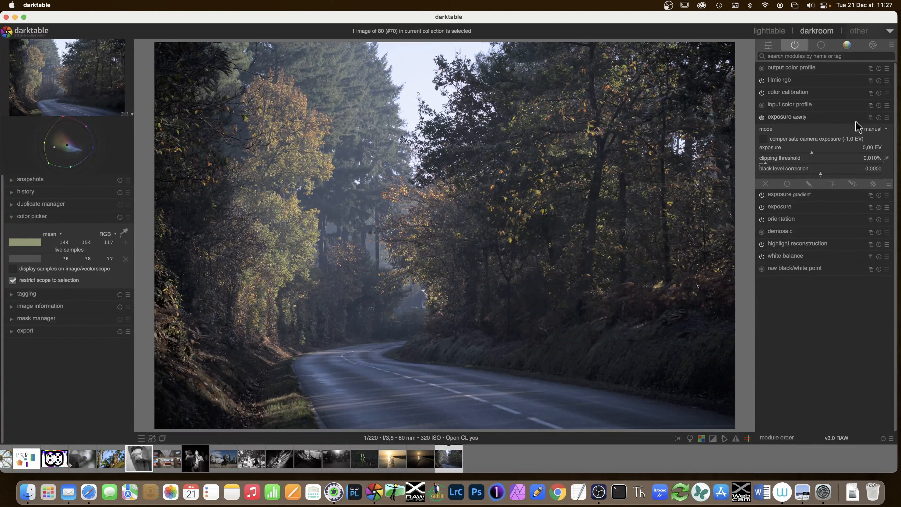
left_click(788, 120)
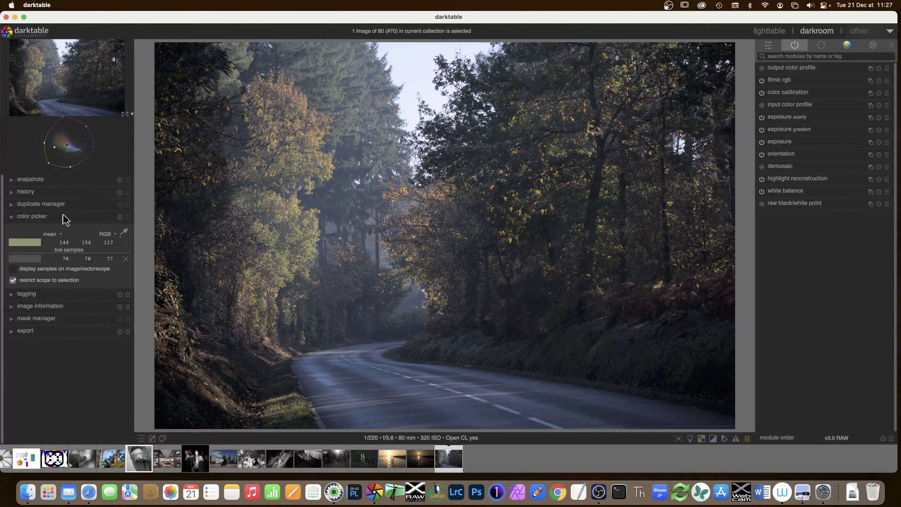
Step: Pick a colour point on the orange foliage beside the road and replace the existing live sample with it
left_click(124, 237)
left_click_drag(412, 225, 409, 253)
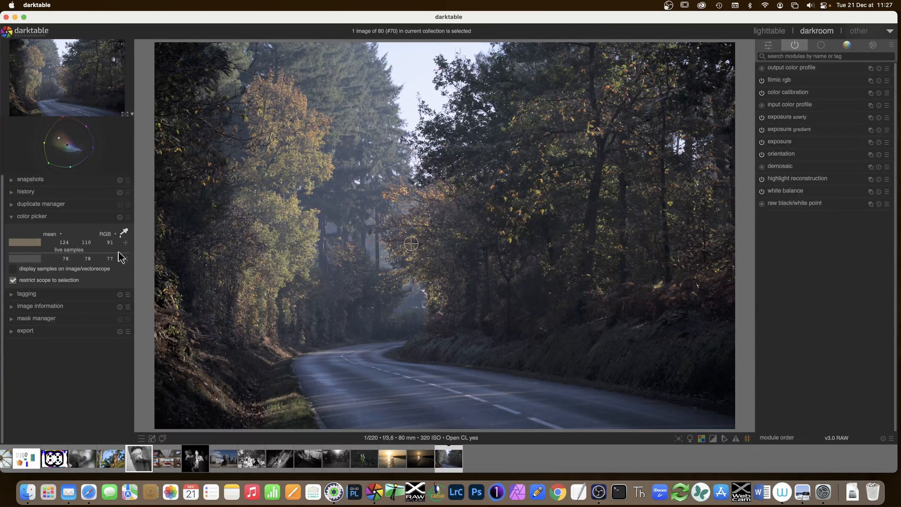
left_click(126, 258)
left_click(125, 242)
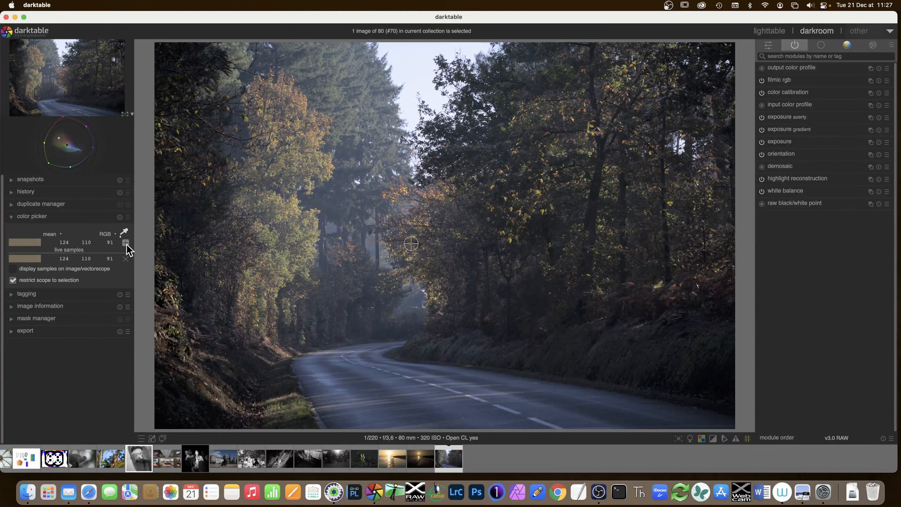
Step: Select all of the live sample's RGB values and copy them
right_click(85, 260)
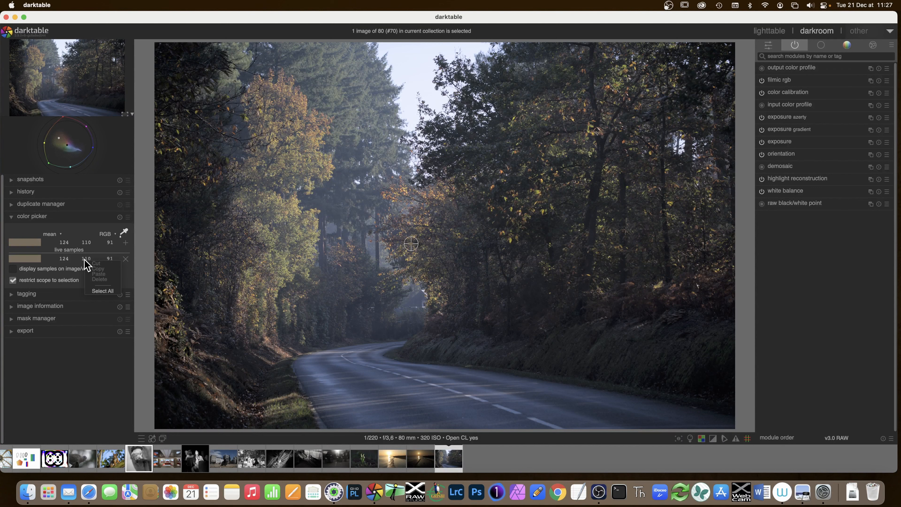
left_click(99, 291)
right_click(80, 258)
left_click(88, 265)
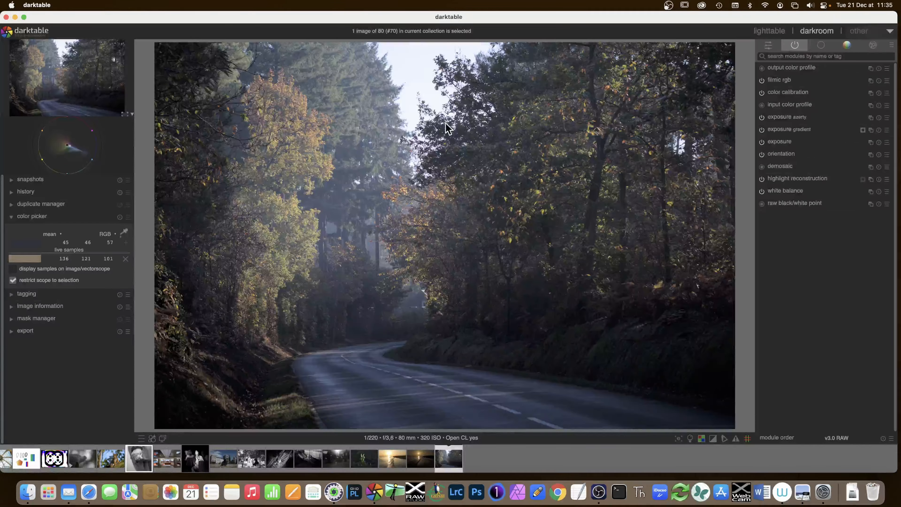
Step: Cycle through the vectorscope's colour space views, including u*v*, and switch the scope to the histogram
mouse_move(99, 144)
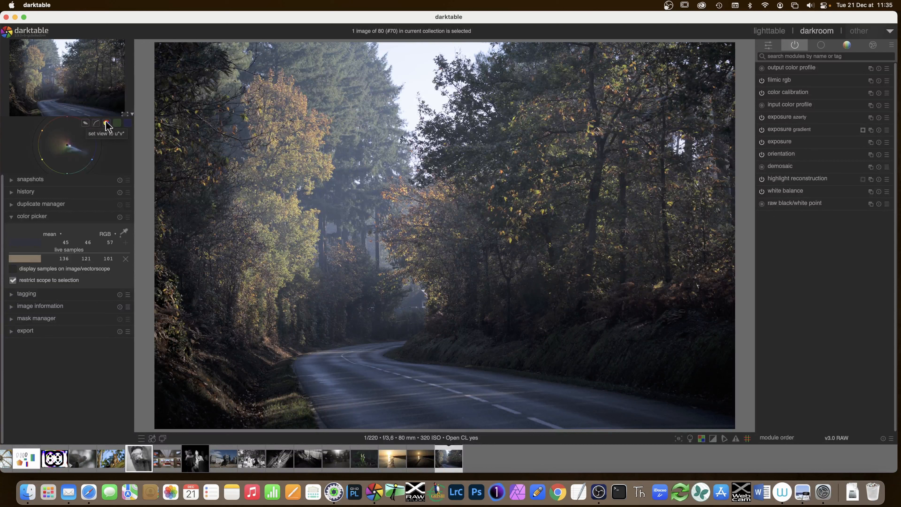
left_click(107, 124)
left_click(107, 123)
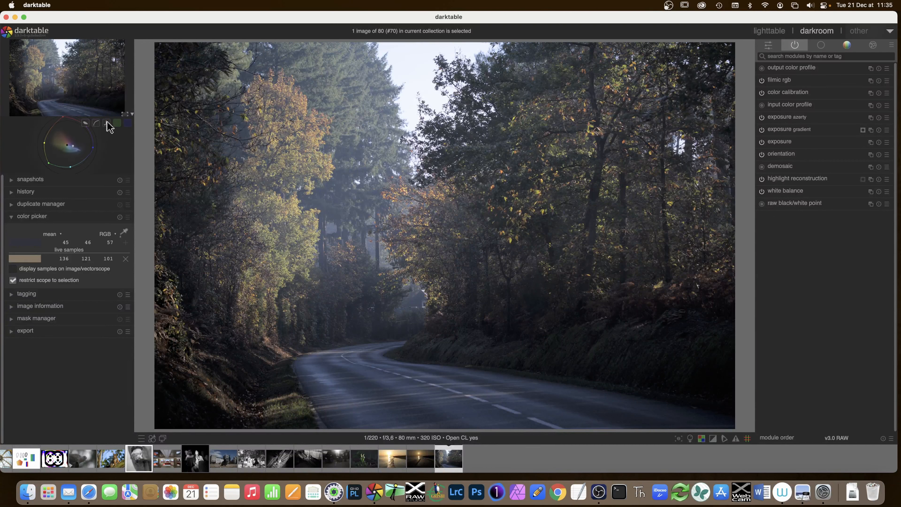
left_click(107, 124)
left_click(106, 124)
left_click(85, 123)
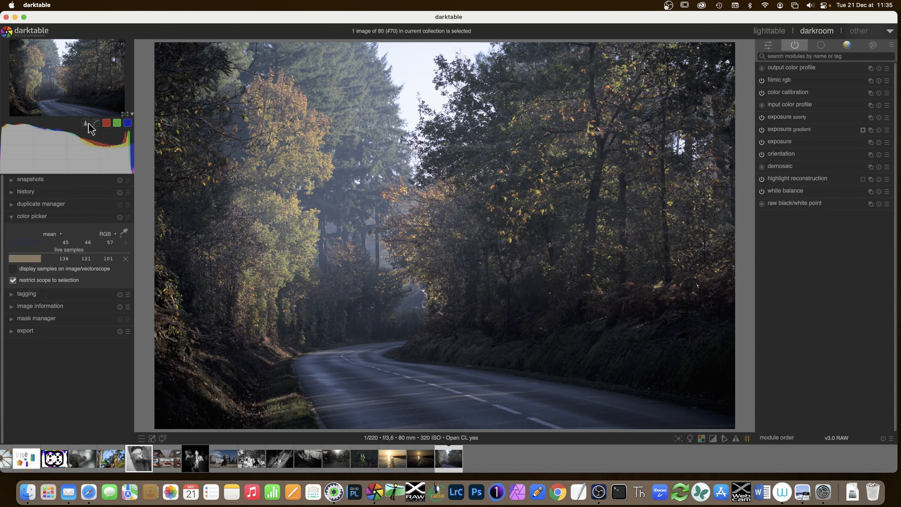
Step: Set the histogram scale to linear and toggle its red and green channels off and on
left_click(96, 124)
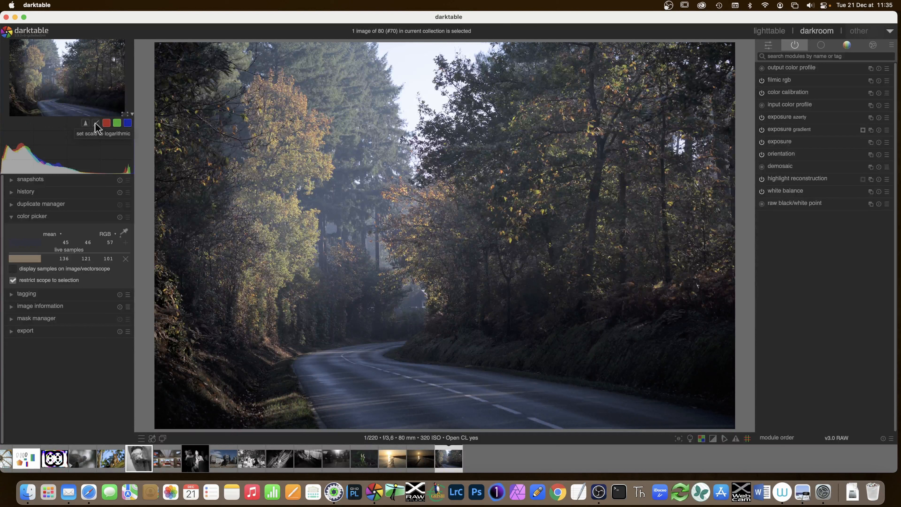
left_click(105, 123)
left_click(106, 123)
left_click(117, 123)
left_click(117, 123)
Step: Switch the scope through waveform to RGB parade and alternate it between vertical and horizontal orientation
left_click(85, 123)
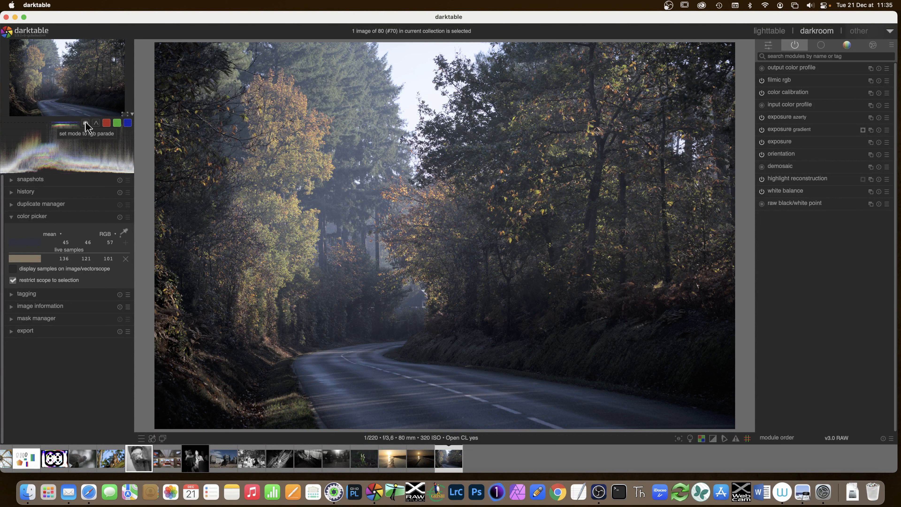
left_click(87, 124)
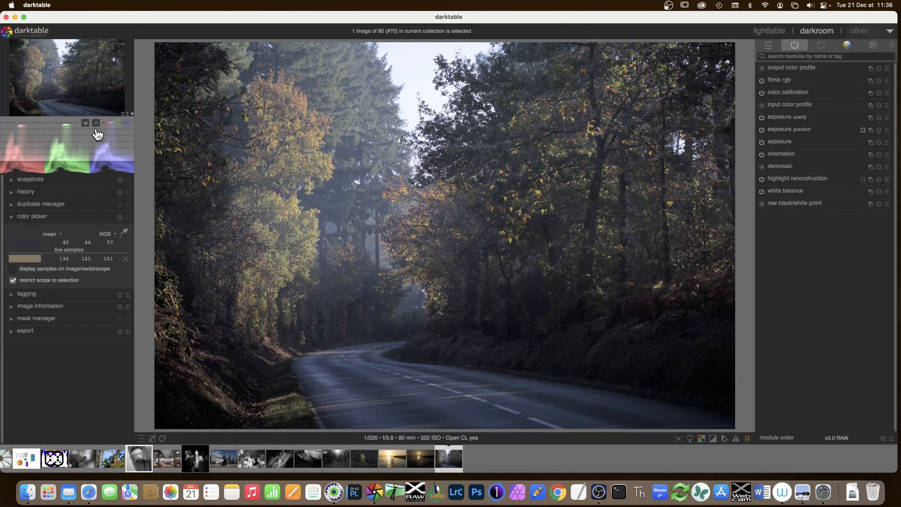
left_click(97, 123)
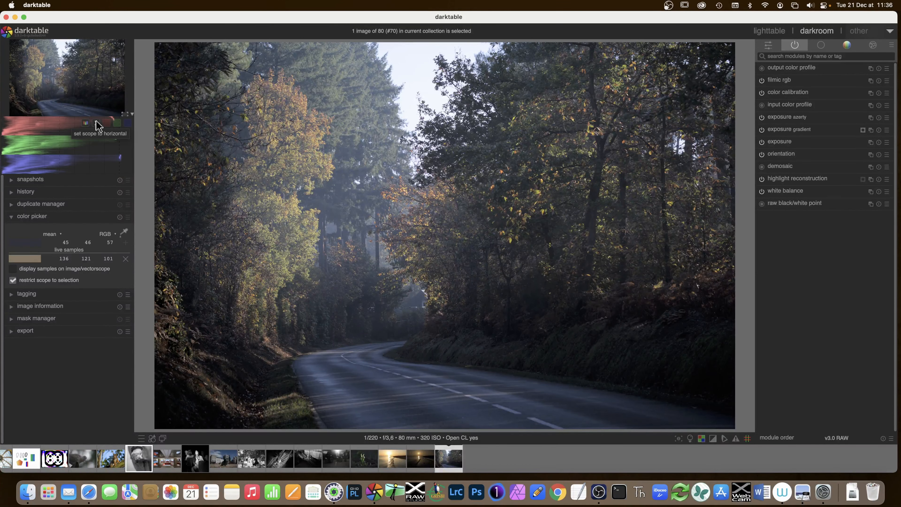
left_click(96, 123)
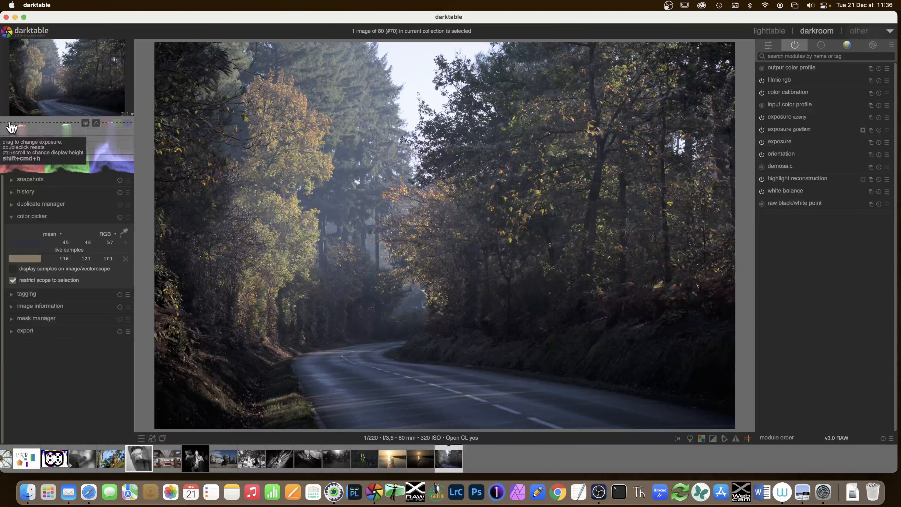
left_click(96, 123)
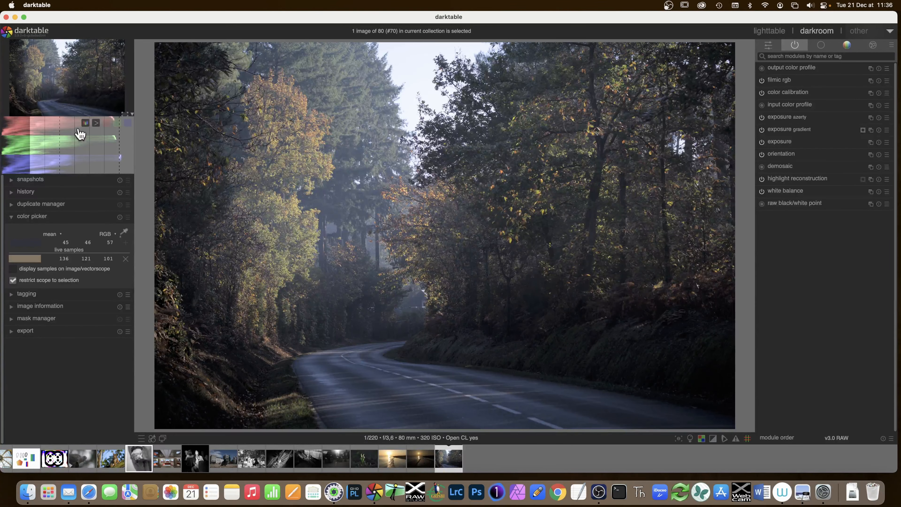
Step: Switch the scope to the vectorscope, cycle once through all scope modes and change the vectorscope's colour space view
left_click(85, 123)
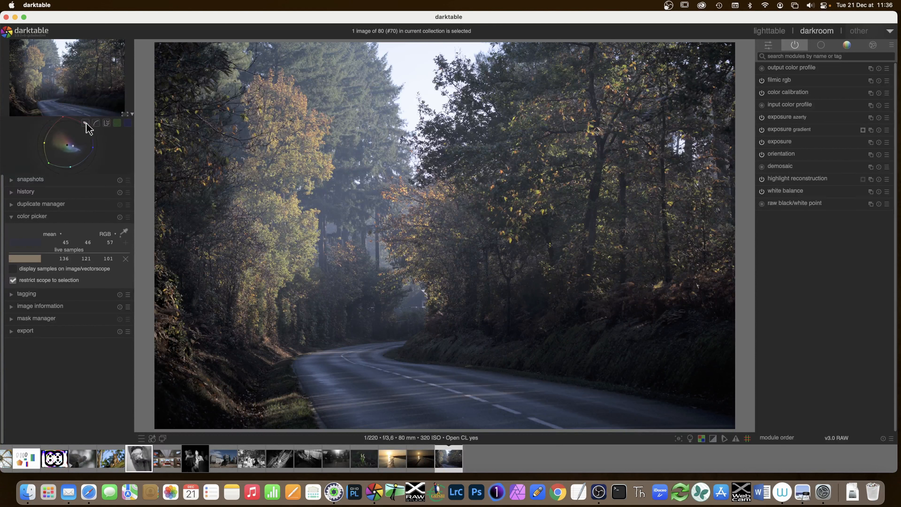
left_click(85, 123)
left_click(86, 123)
left_click(86, 123)
left_click(86, 124)
mouse_move(112, 131)
left_click(107, 123)
left_click(107, 123)
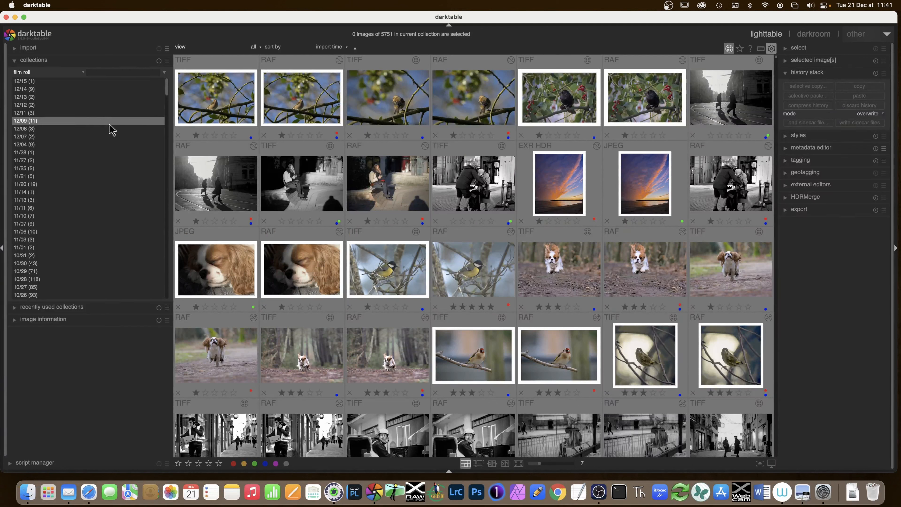
Step: Change the lighttable collection rule from film roll to rating and filter for 5-star images
scroll(112, 130, "down", 3)
scroll(112, 130, "up", 3)
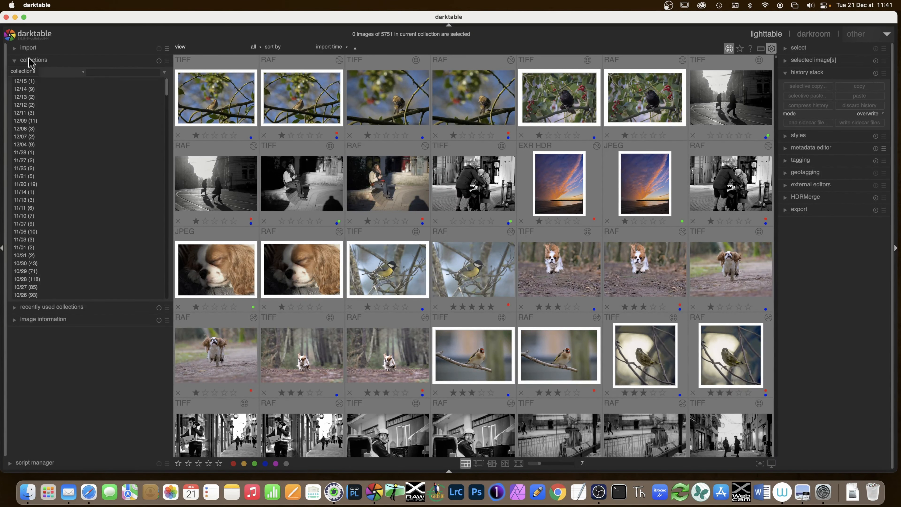
left_click(29, 76)
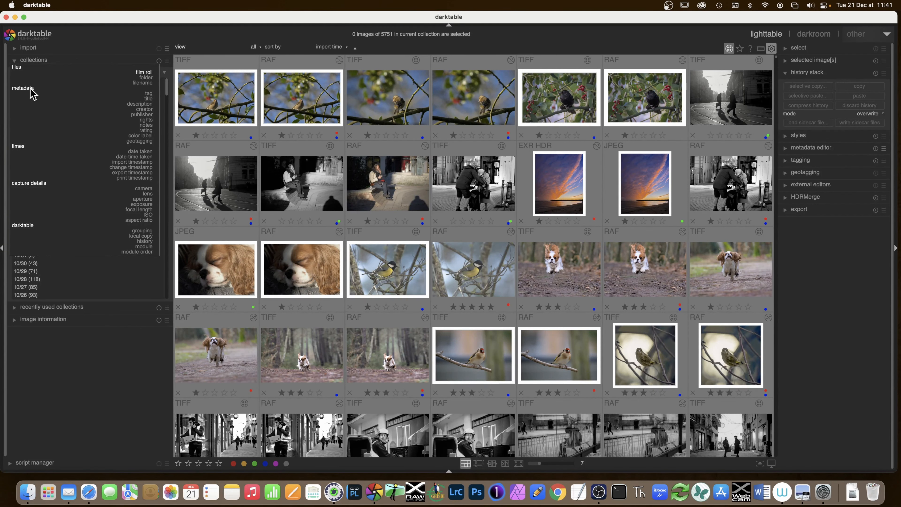
left_click(146, 131)
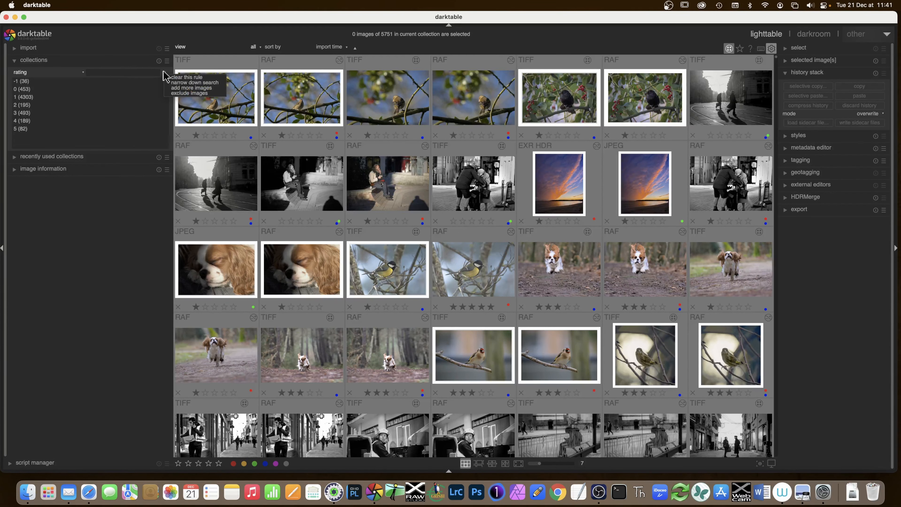
left_click(30, 130)
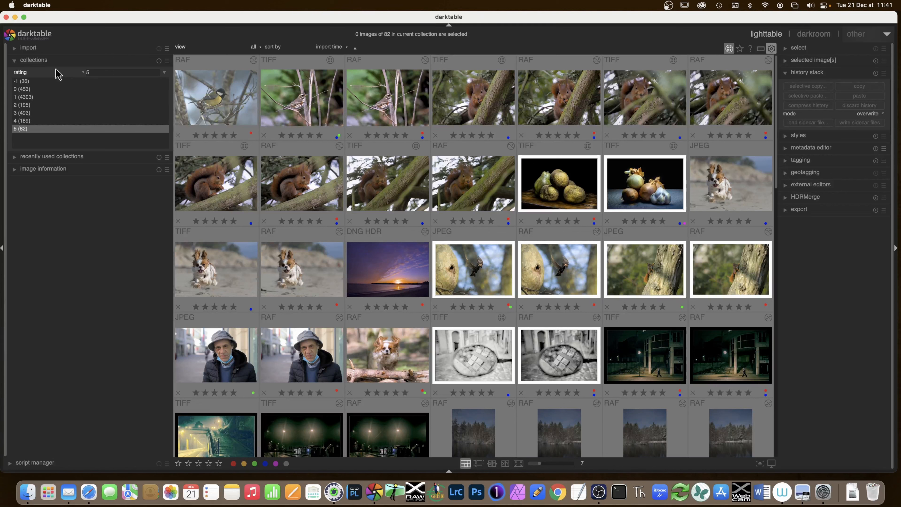
Step: Narrow down the collection with a second rule for the red color label and look through the collections presets
left_click(165, 73)
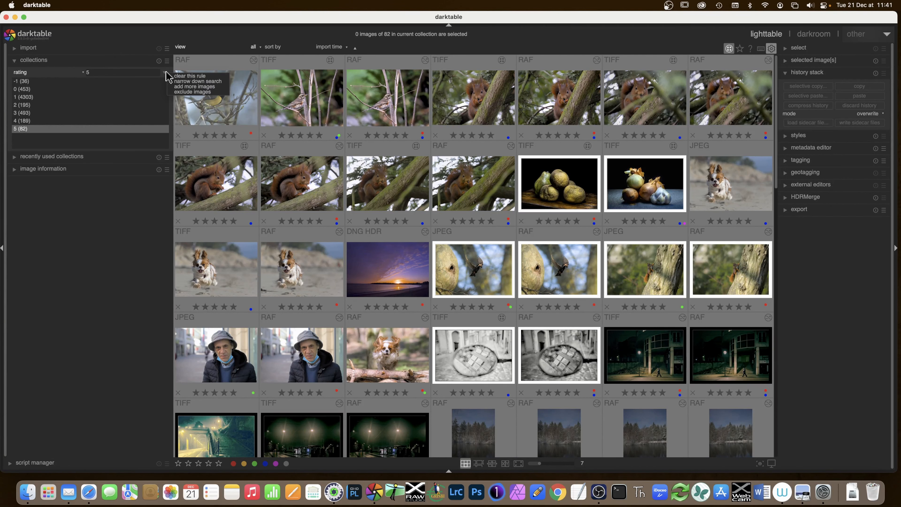
left_click(222, 82)
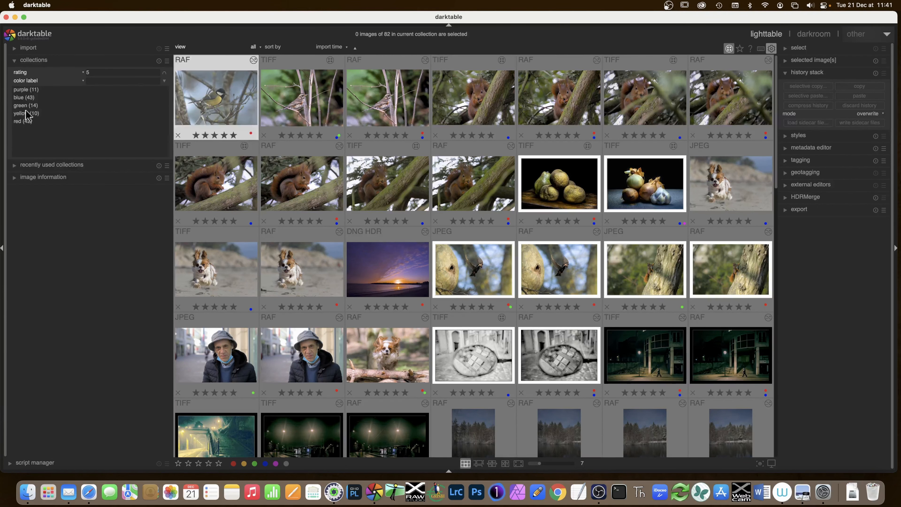
left_click(36, 121)
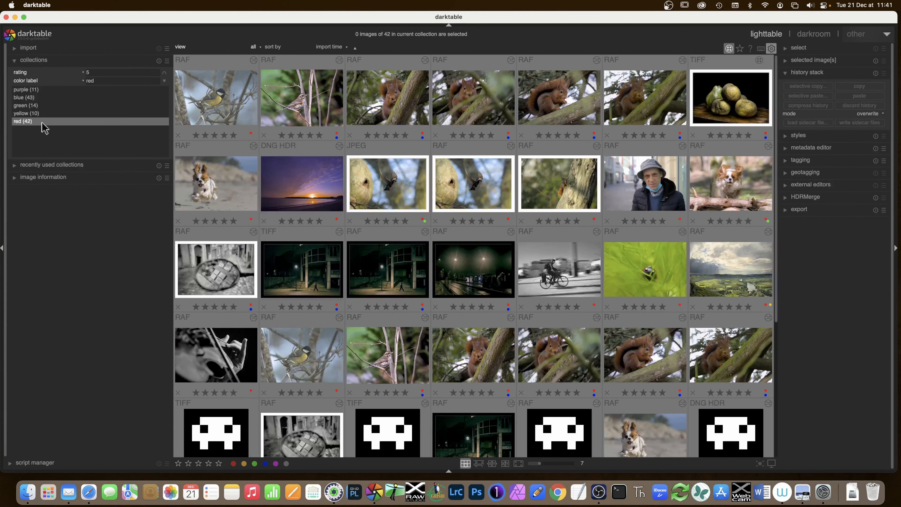
left_click(166, 61)
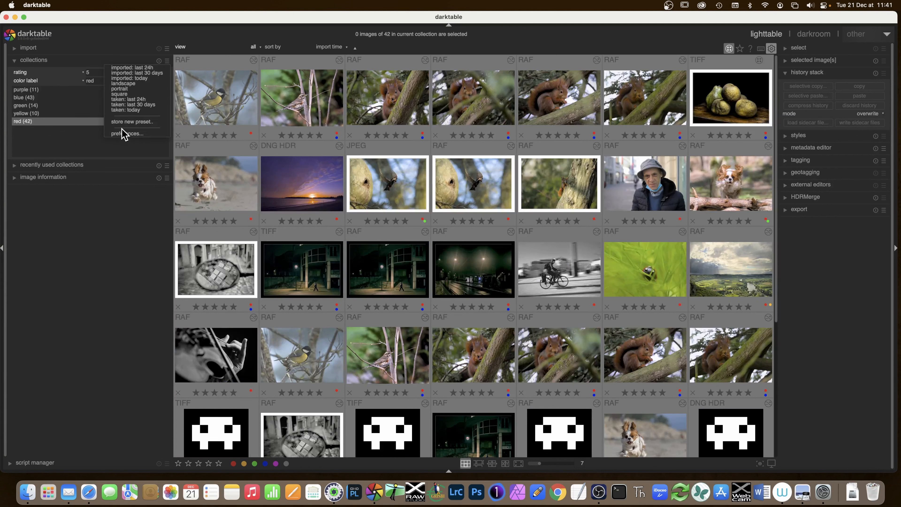
left_click(72, 142)
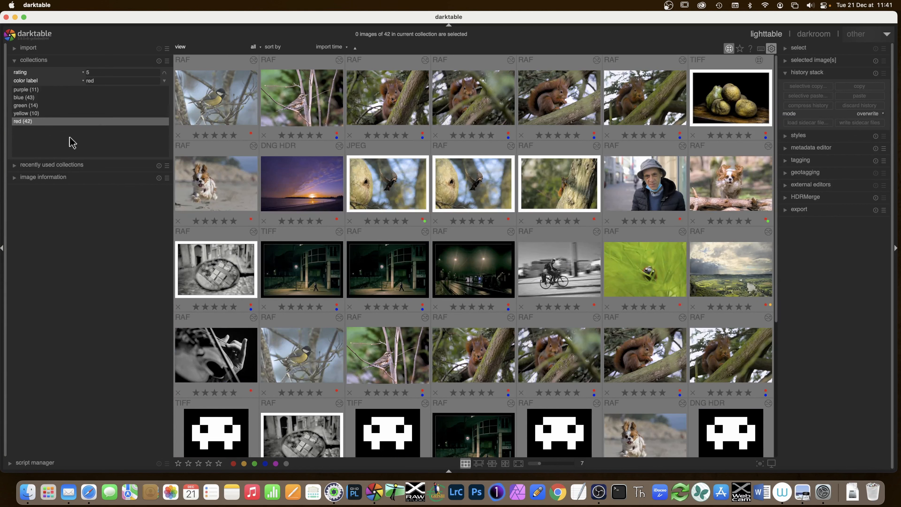
Step: View the recently used collections and their setting for the number stored, cancel it and return to the collections module
left_click(15, 166)
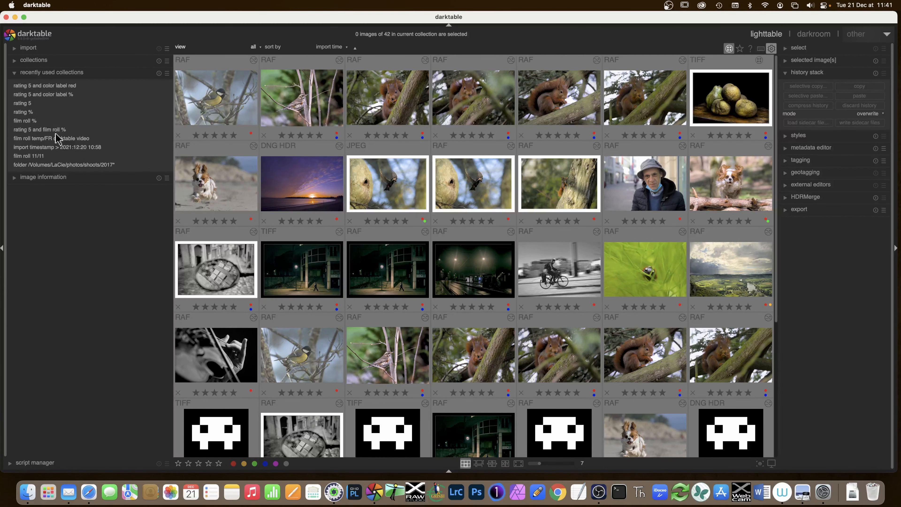
left_click(167, 73)
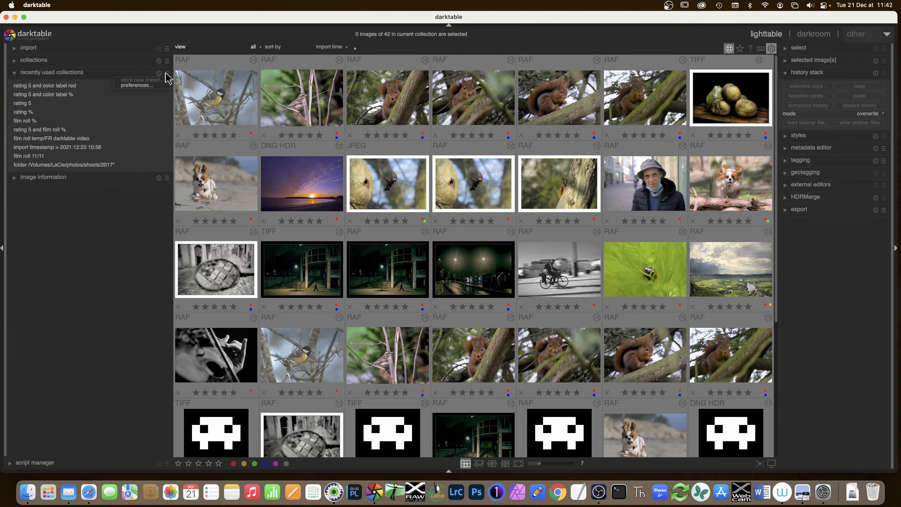
left_click(152, 86)
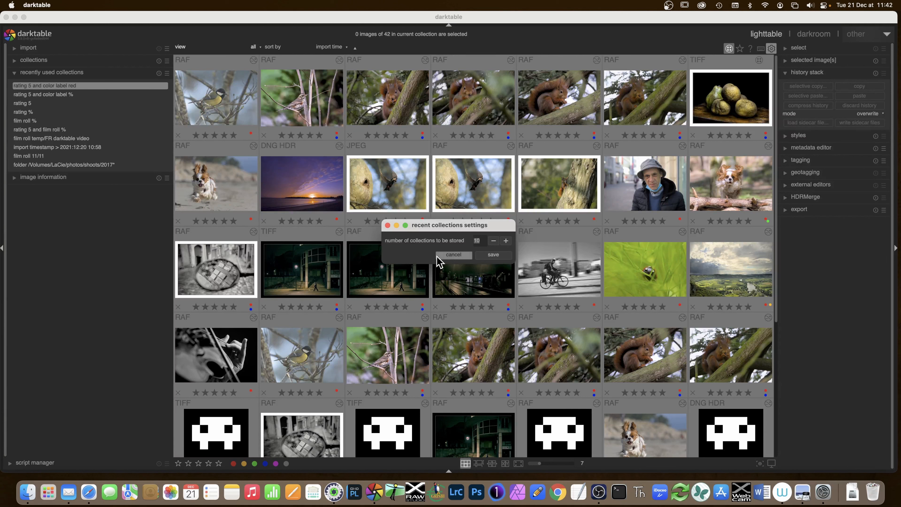
left_click(449, 257)
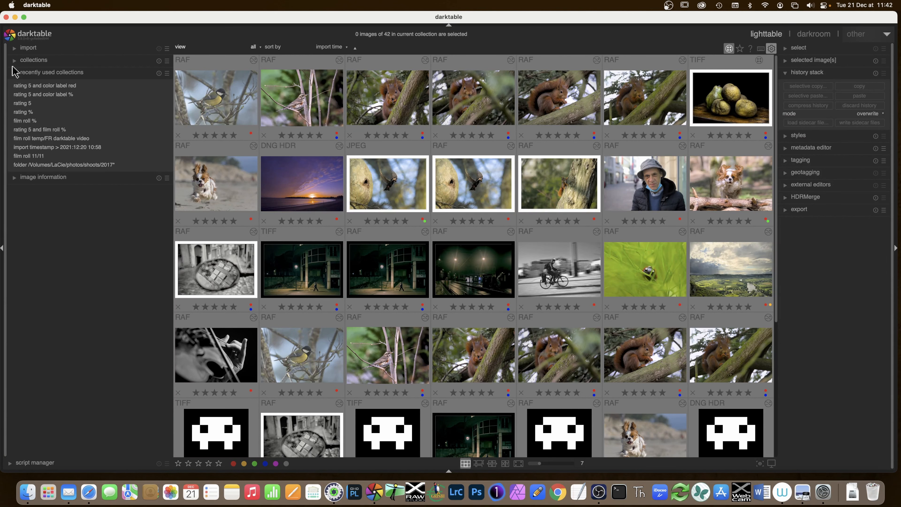
left_click(13, 60)
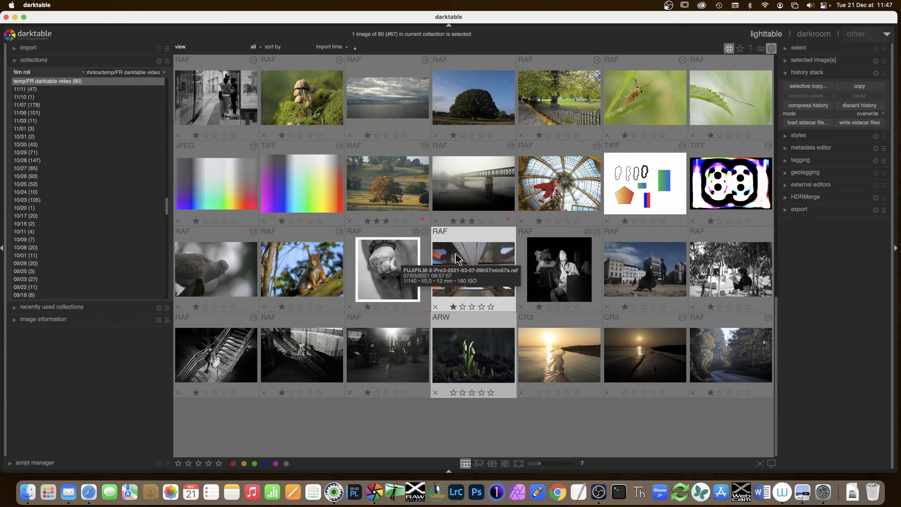
Step: View the ARW snowdrop photo in the darkroom, return to the lighttable and discard the photo's history
double_click(492, 353)
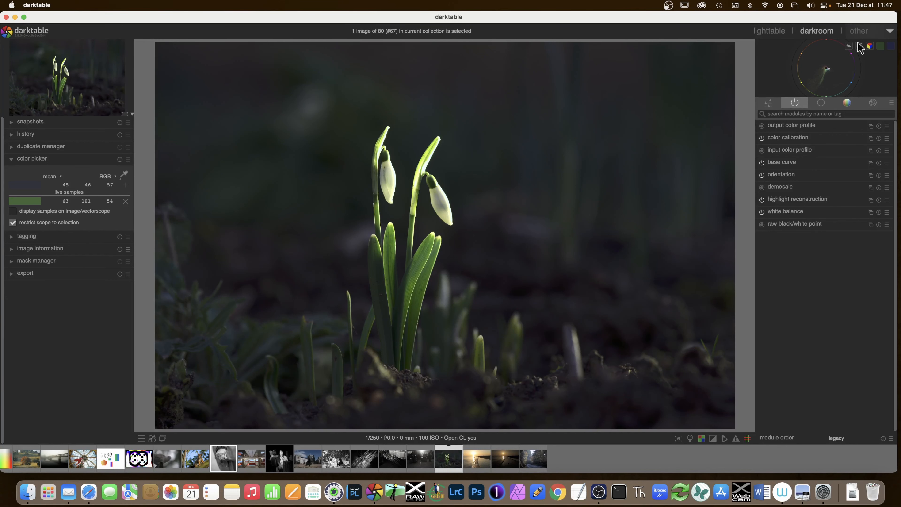
left_click(768, 31)
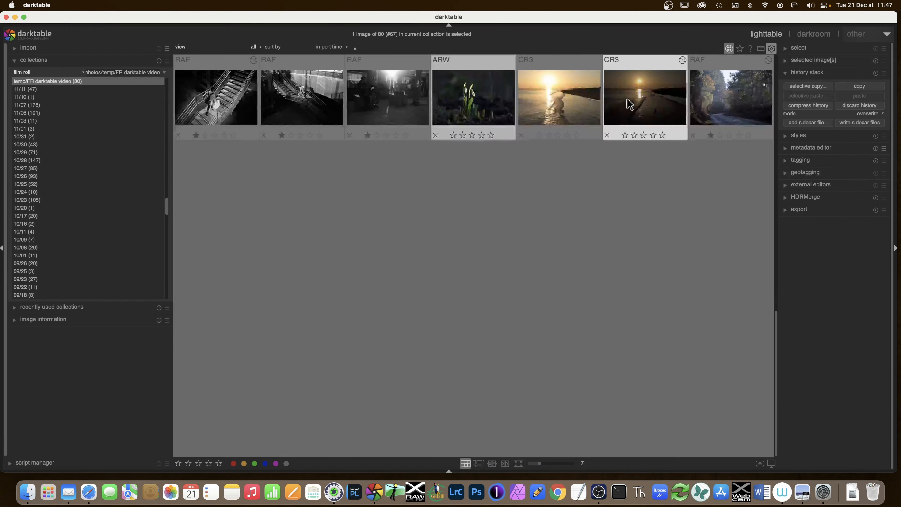
left_click(860, 105)
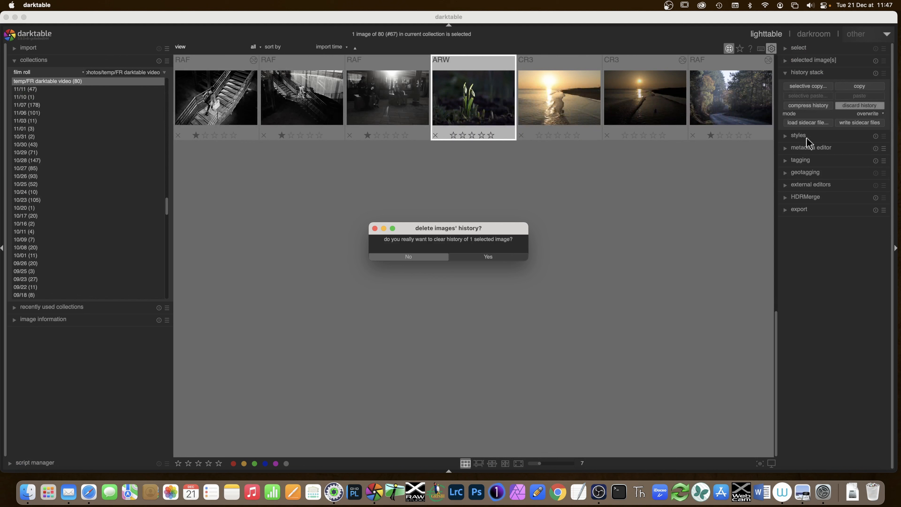
left_click(493, 257)
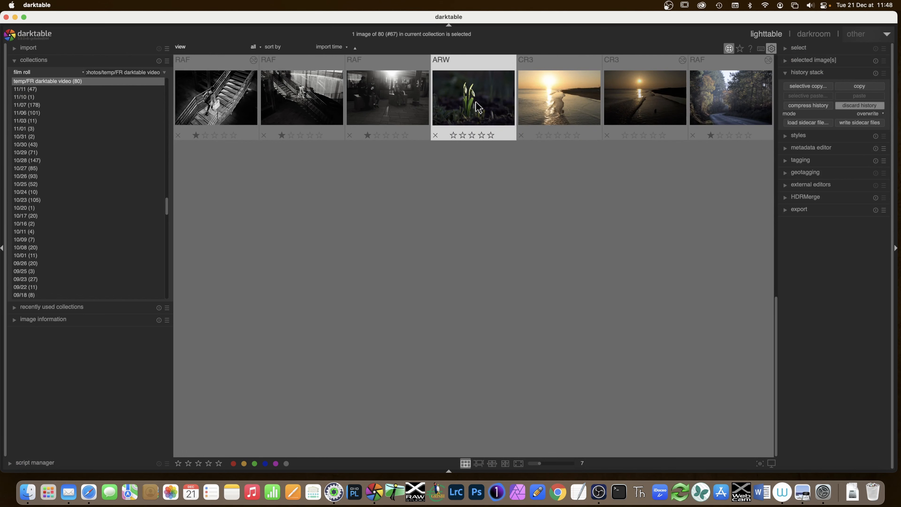
Step: Reopen the snowdrop photo in the darkroom and add a new instance of the exposure module
double_click(478, 107)
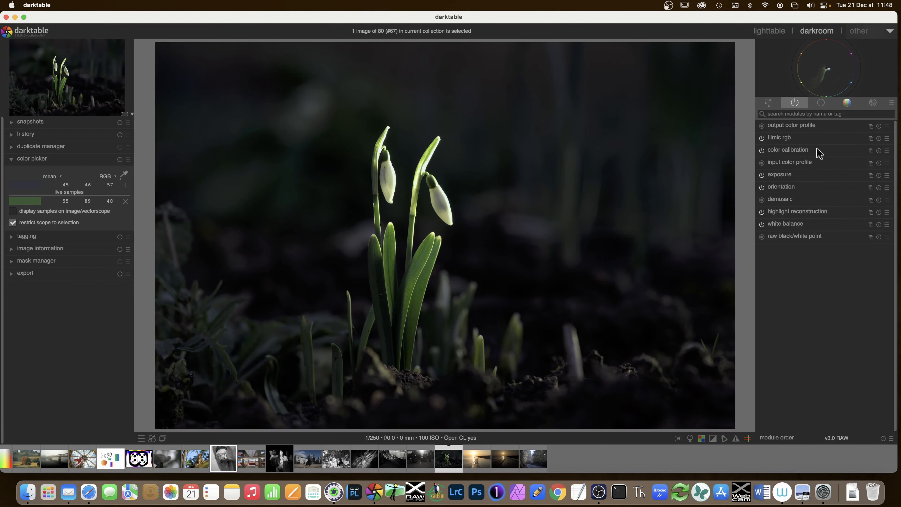
left_click(870, 175)
left_click(860, 183)
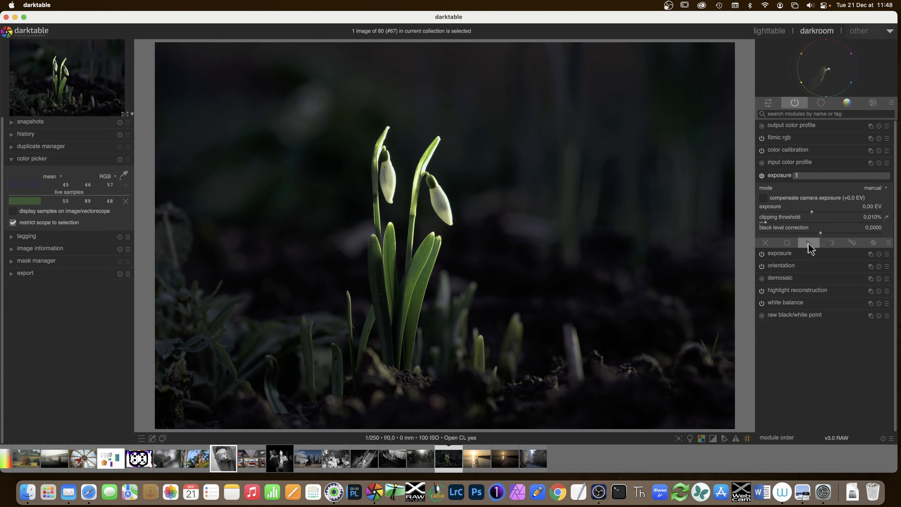
Step: Add a drawn gradient mask across the middle of the photo in the new exposure instance and reduce its compression to about 20.48%
left_click(811, 248)
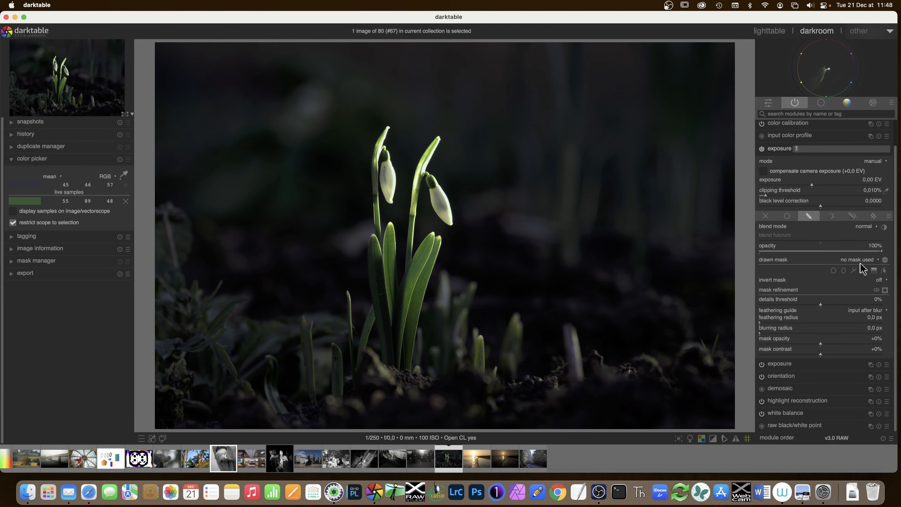
left_click(874, 271)
left_click(434, 212)
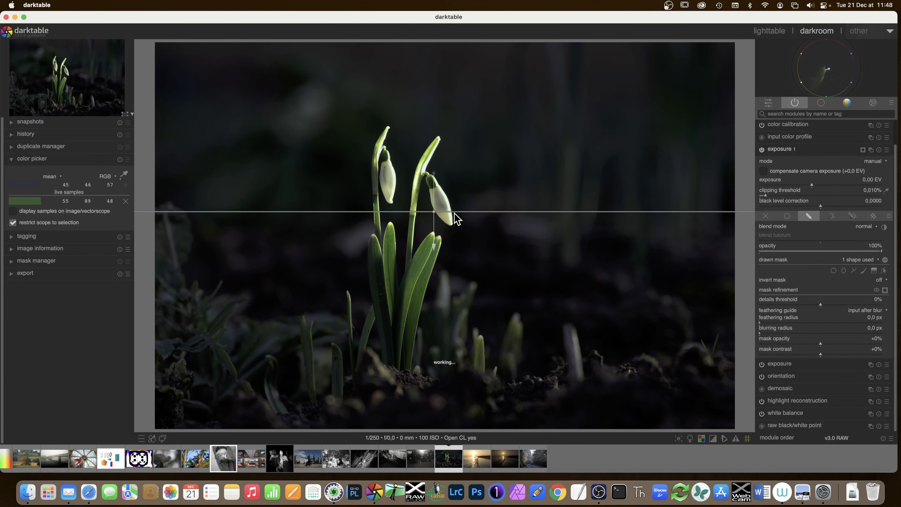
scroll(481, 217, "down", 2, "shift")
scroll(480, 218, "down", 2, "shift")
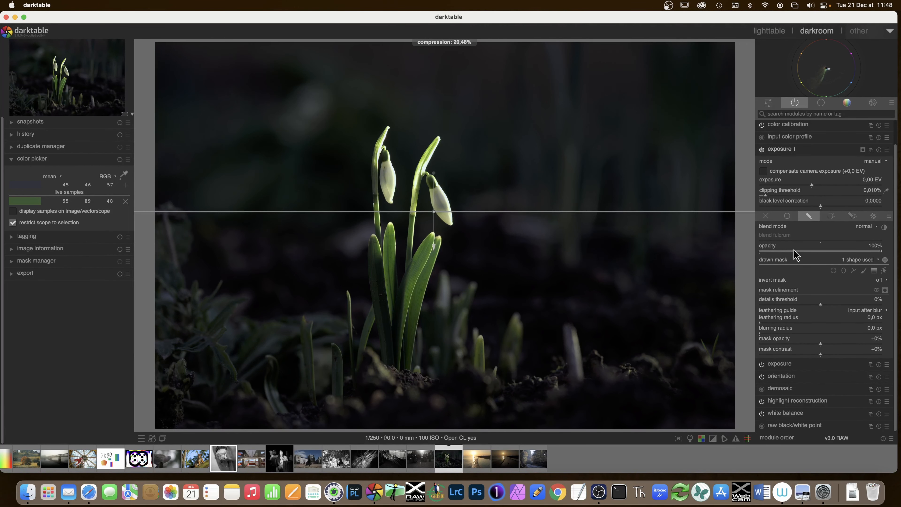
Step: Add a circle mask shape over the tips of the snowdrop leaves, widen its feather to about 135.60% and enlarge the circle
left_click(834, 271)
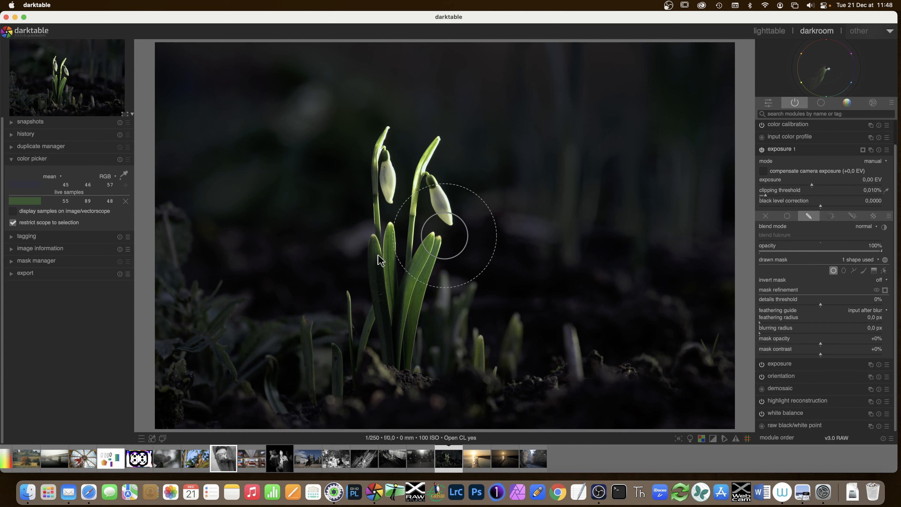
left_click(425, 232)
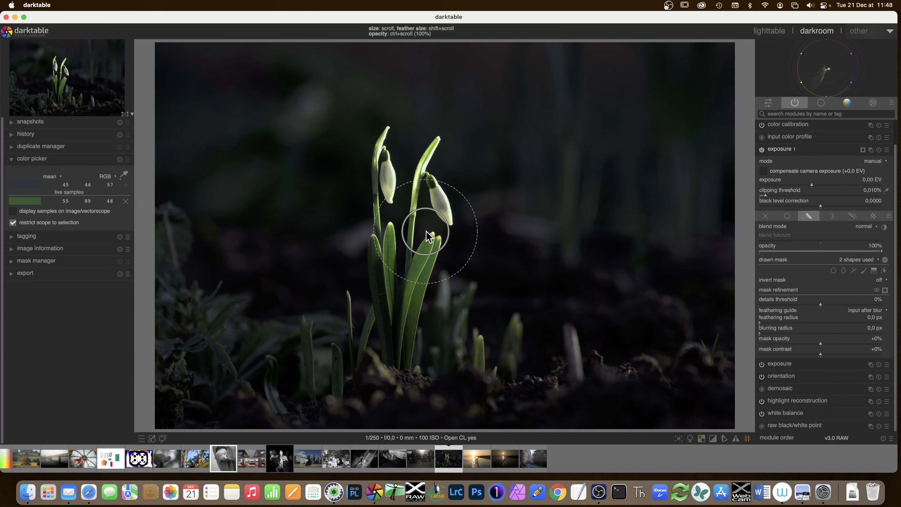
scroll(428, 236, "up", 5, "shift")
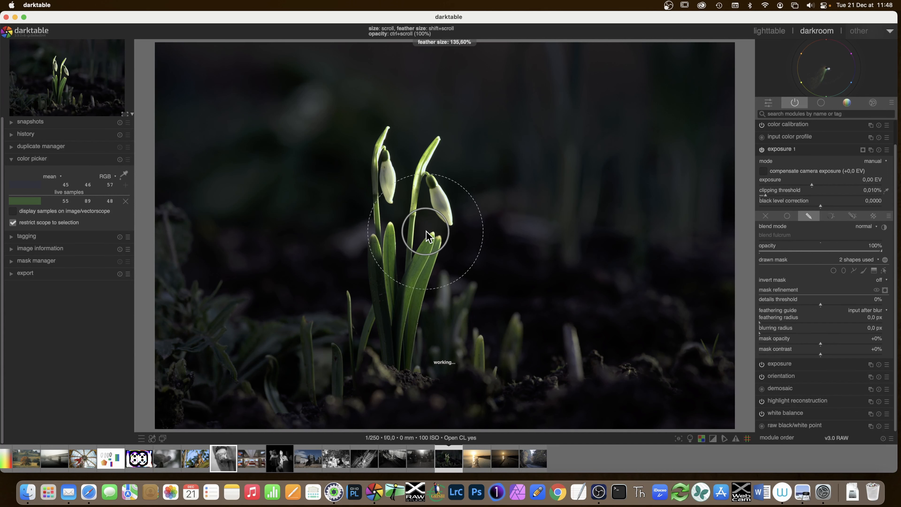
scroll(424, 231, "up", 4)
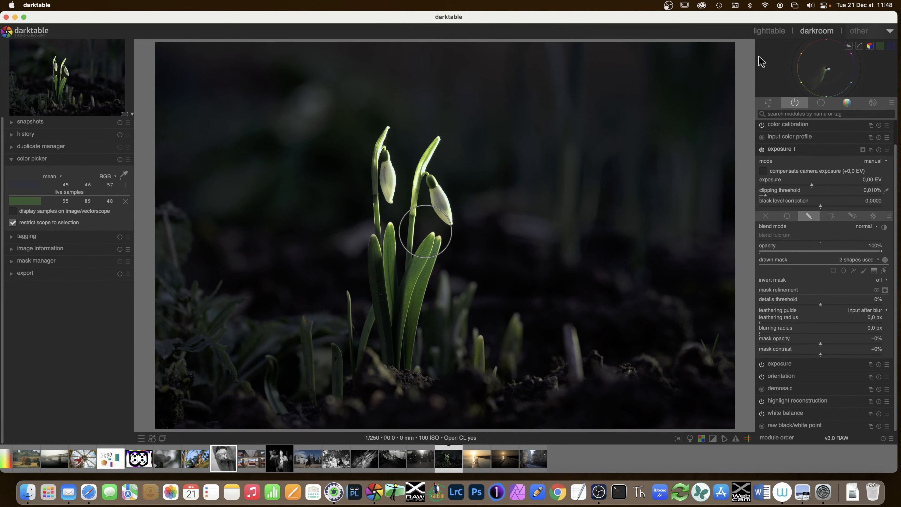
Step: Return to the lighttable and enable scrolling down to increase mask parameters in the darkroom preferences
left_click(774, 33)
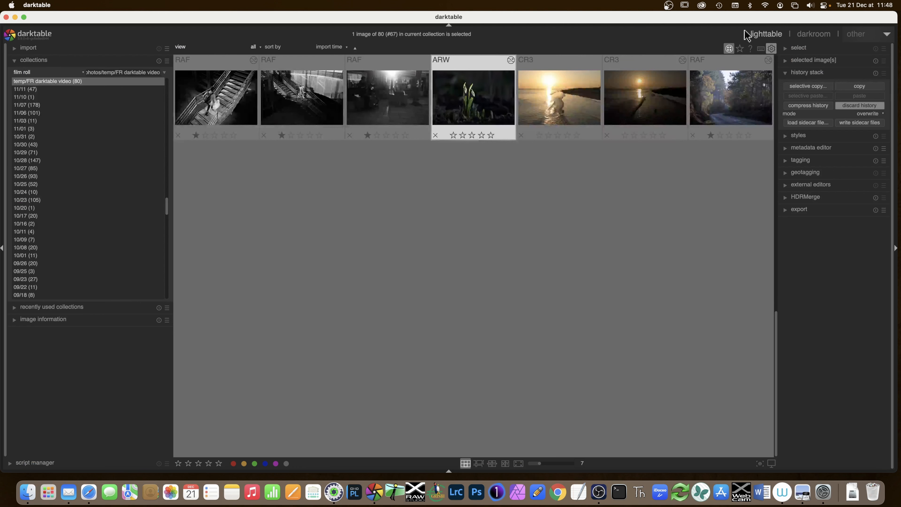
left_click(771, 50)
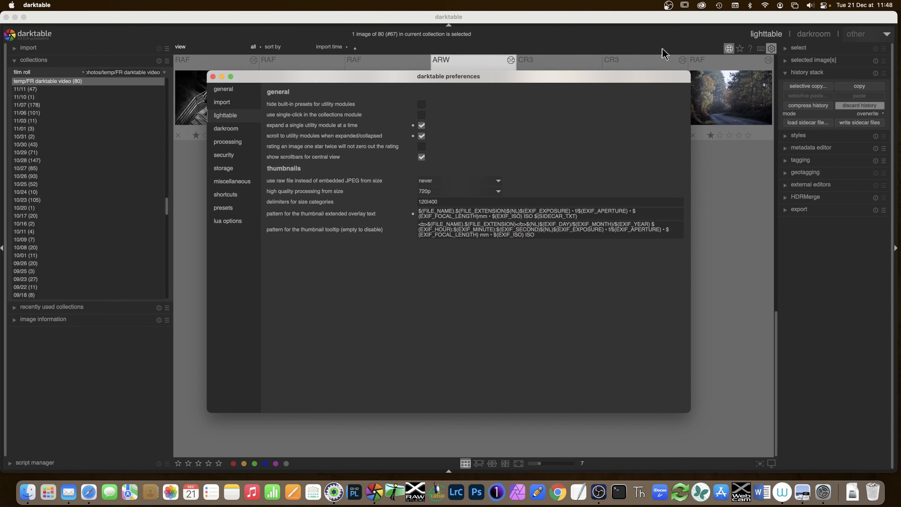
left_click(228, 130)
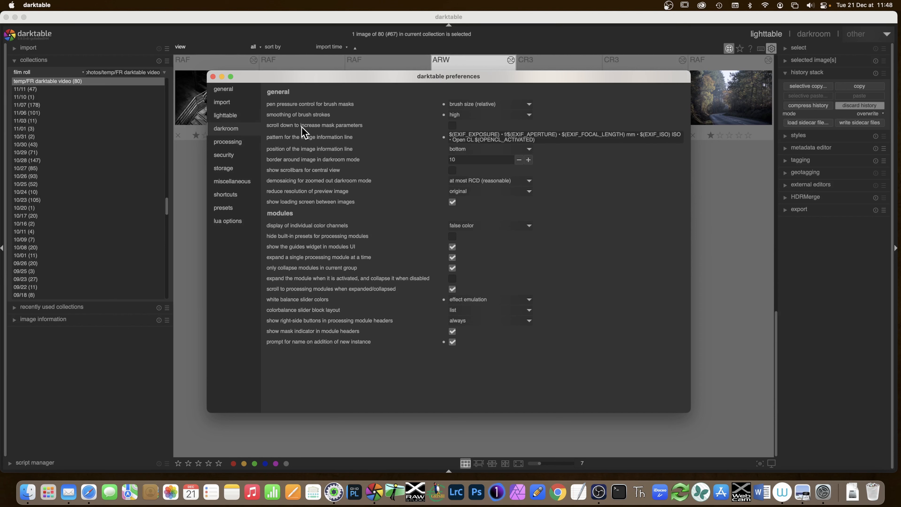
left_click(453, 125)
left_click(453, 126)
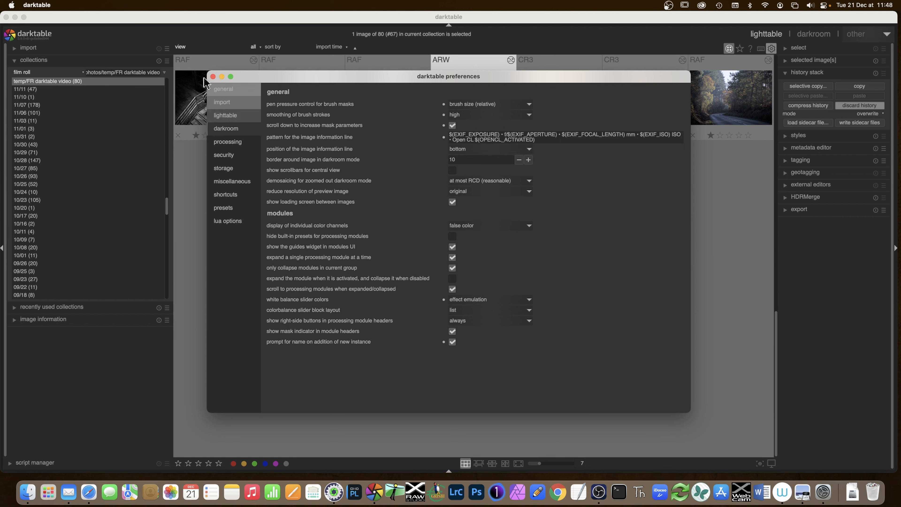
left_click(213, 77)
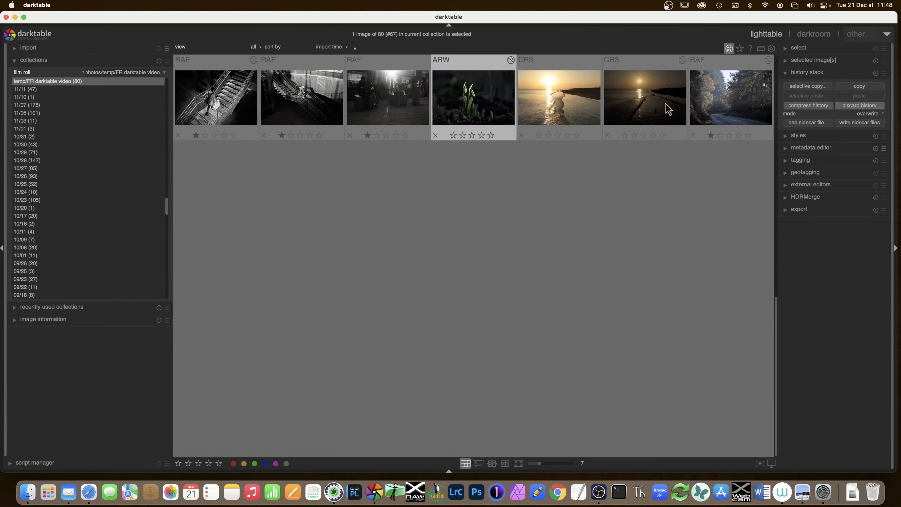
Step: Reopen the snowdrop photo in the darkroom and add a circle drawn mask above the leaf tips in the original exposure instance
double_click(485, 102)
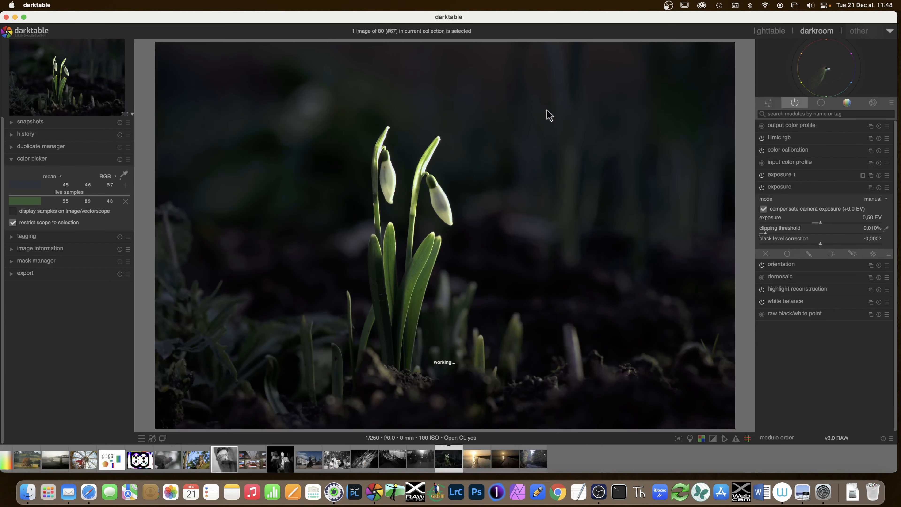
left_click(804, 254)
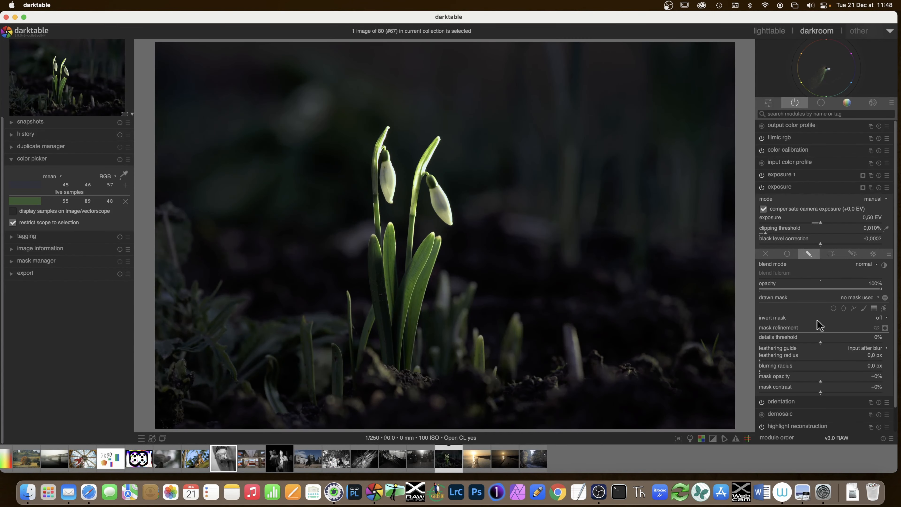
left_click(834, 309)
left_click(422, 230)
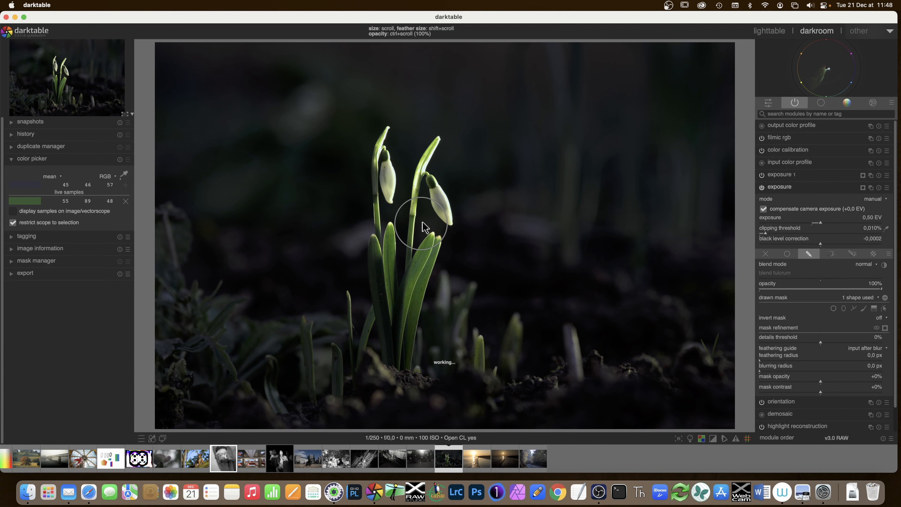
Step: Widen the circle mask's feather to about 207.70%, shrink the feather again and collapse the exposure module
scroll(427, 223, "down", 2, "shift")
scroll(429, 223, "down", 5, "shift")
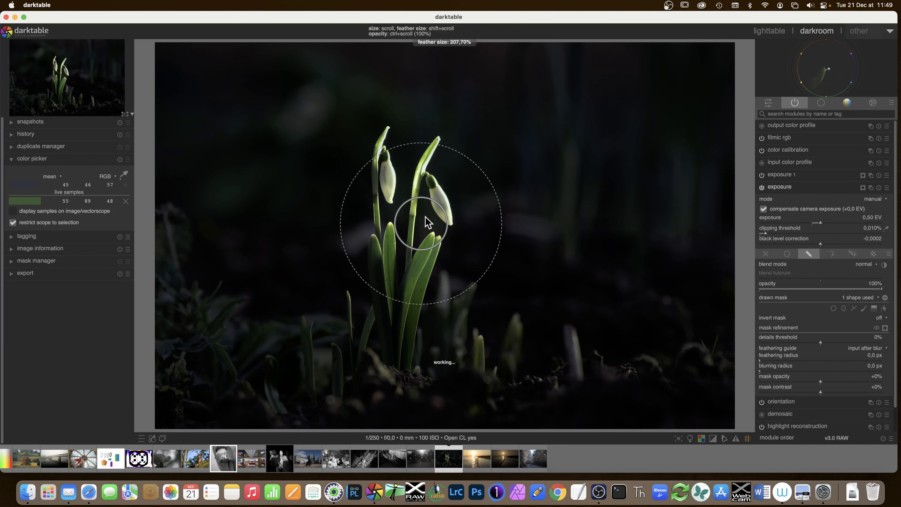
scroll(428, 222, "up", 8, "shift")
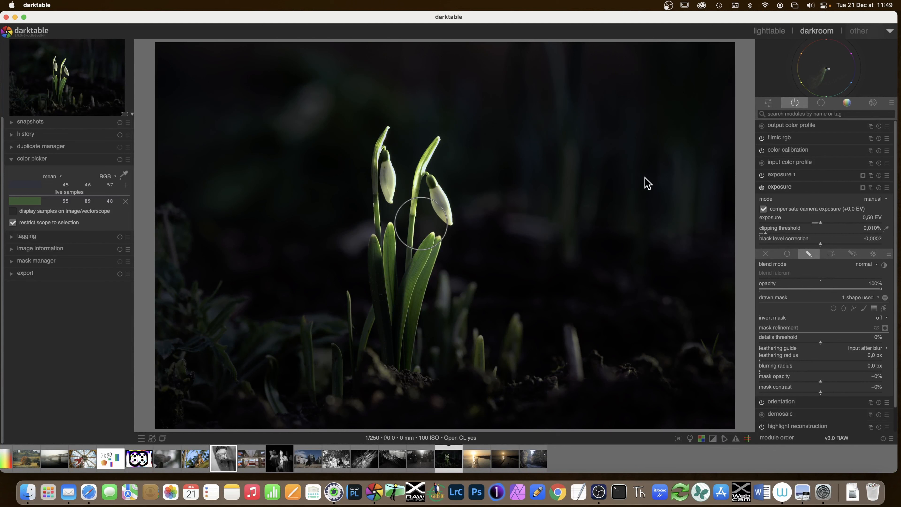
left_click(777, 188)
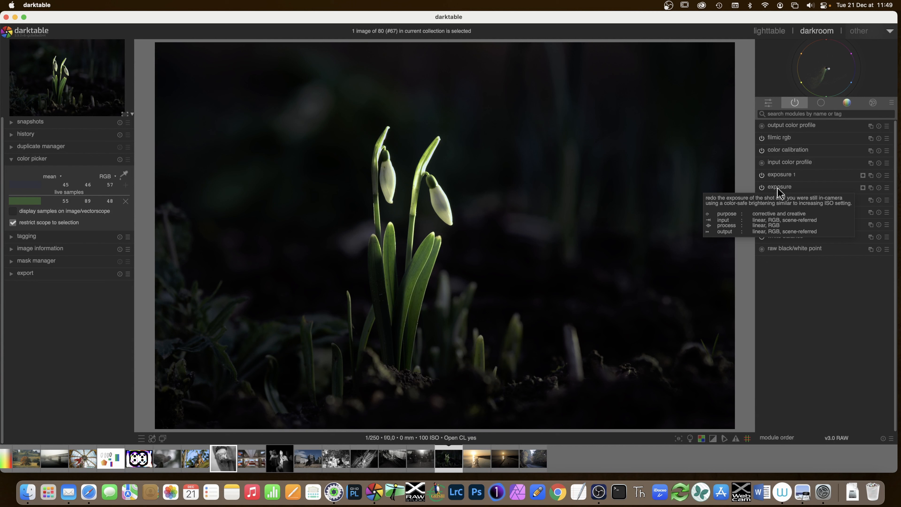
Step: Find the lut 3D module, apply the b&w/DevX.cube LUT to the snowdrop photo and show the active modules
left_click(822, 102)
left_click(827, 114)
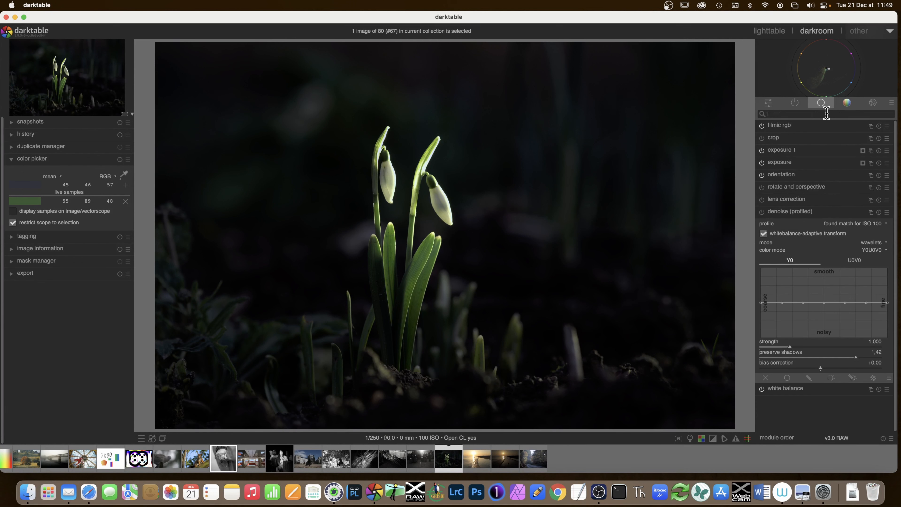
type("lut")
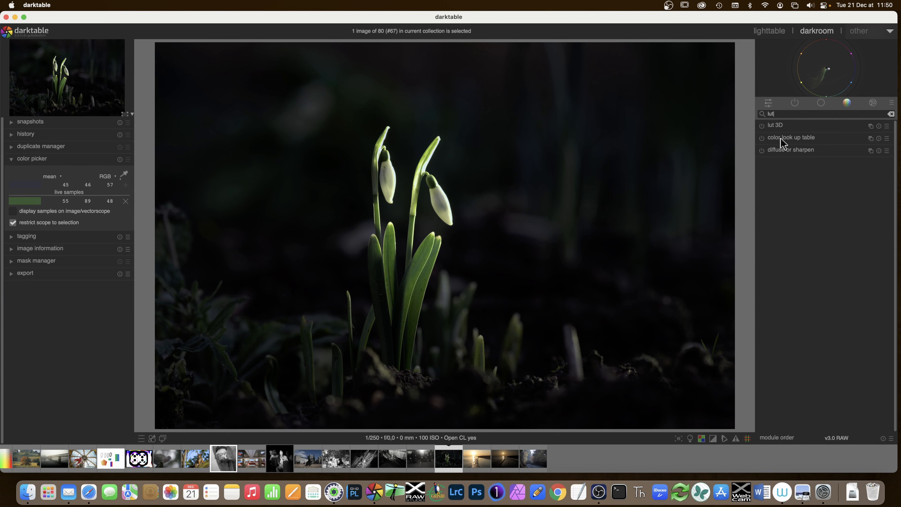
left_click(775, 127)
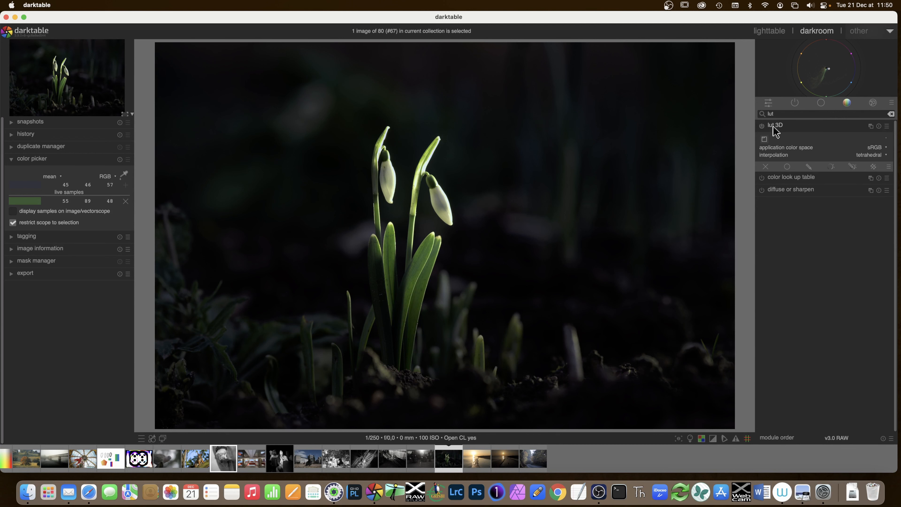
left_click(765, 139)
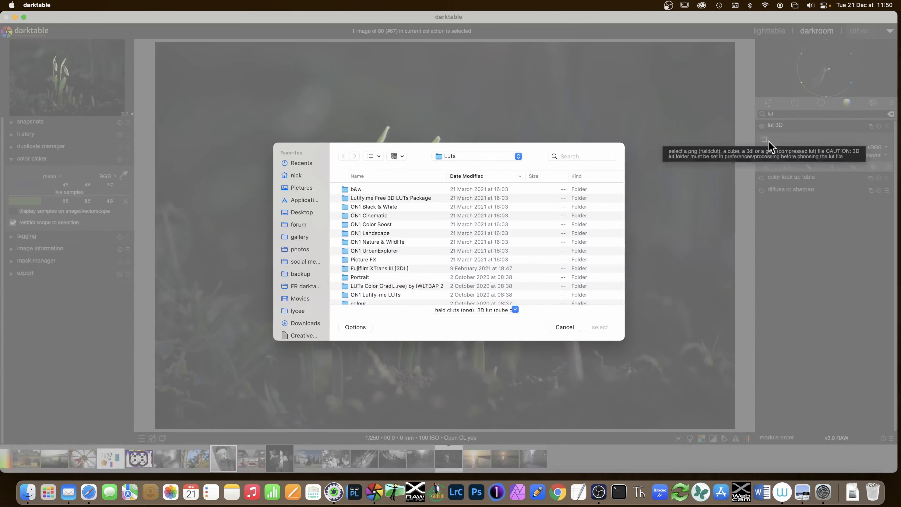
double_click(369, 191)
double_click(370, 197)
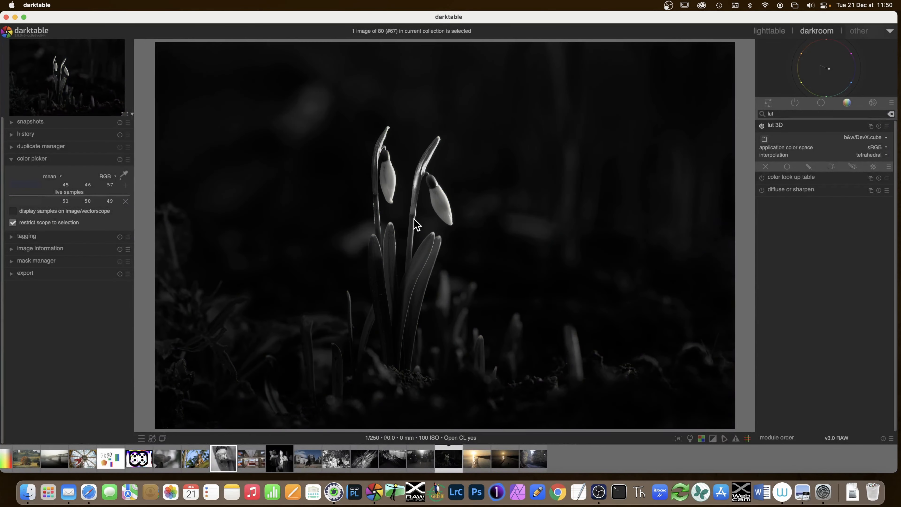
left_click(795, 102)
left_click(780, 140)
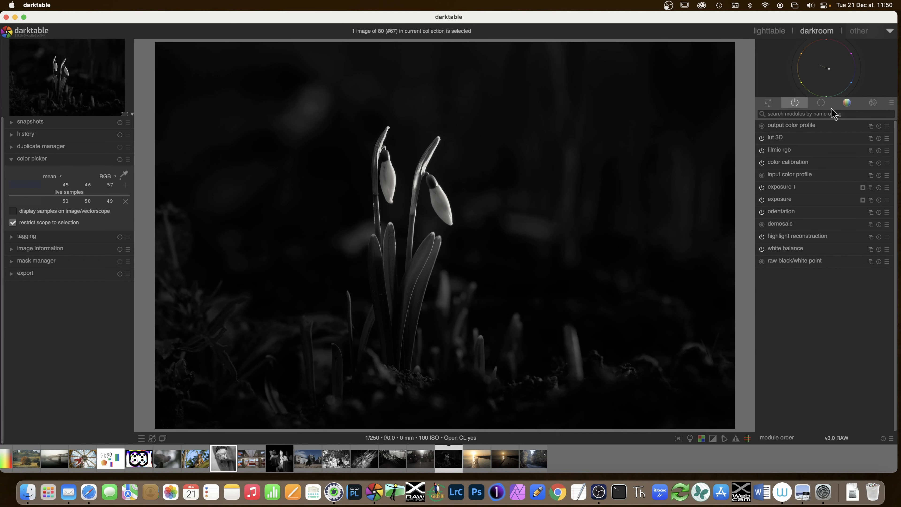
Step: In the lighttable, toggle rejection on the sunset CR3, the snowdrop ARW and the neighbouring RAF photo, and clear all the rejections
left_click(769, 31)
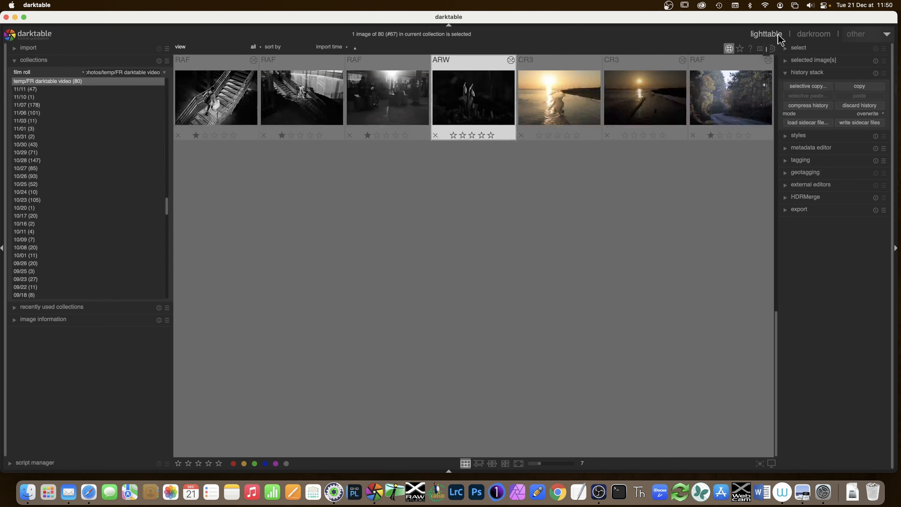
left_click(582, 105)
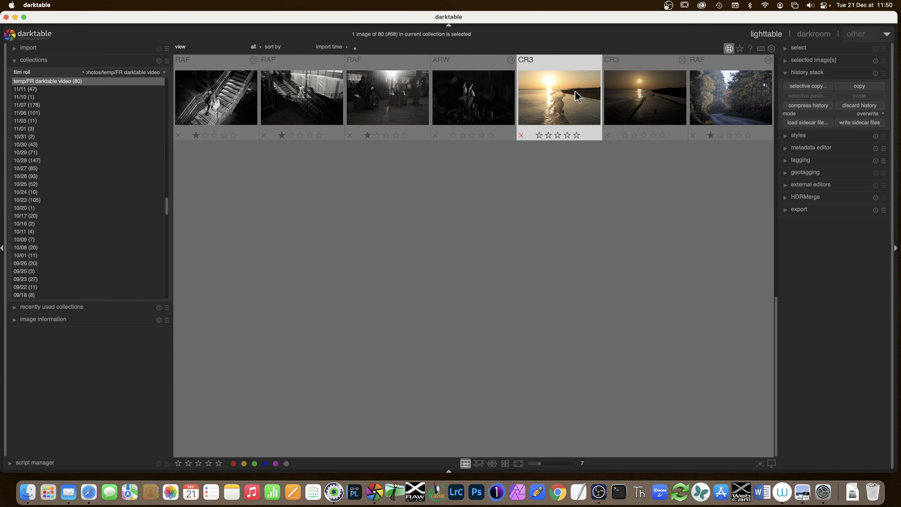
key("r")
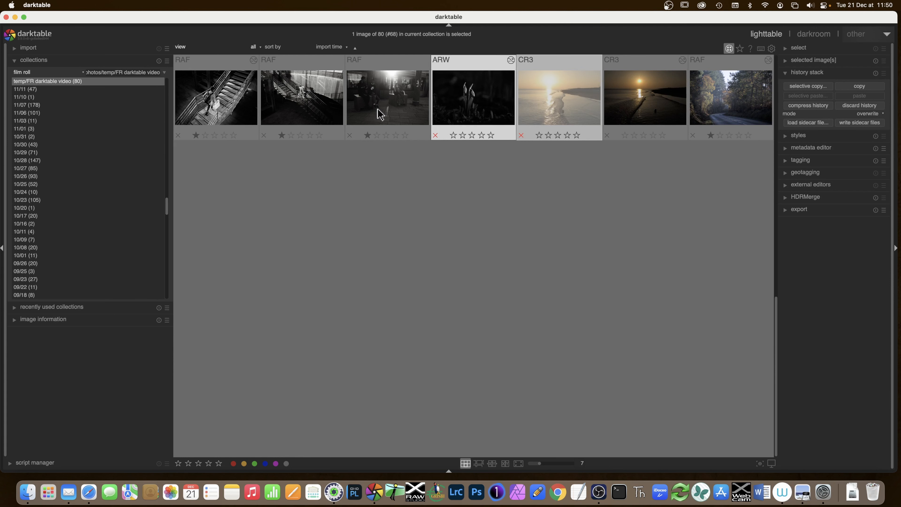
key("r")
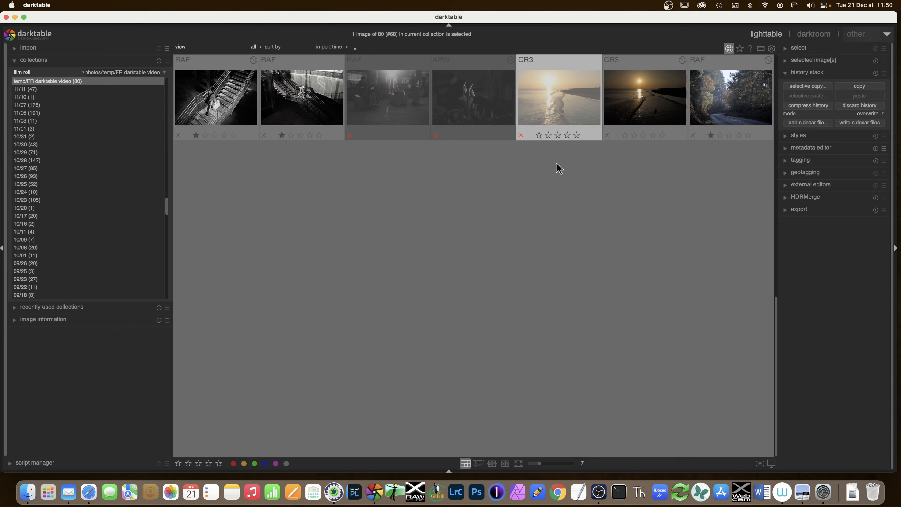
key("r")
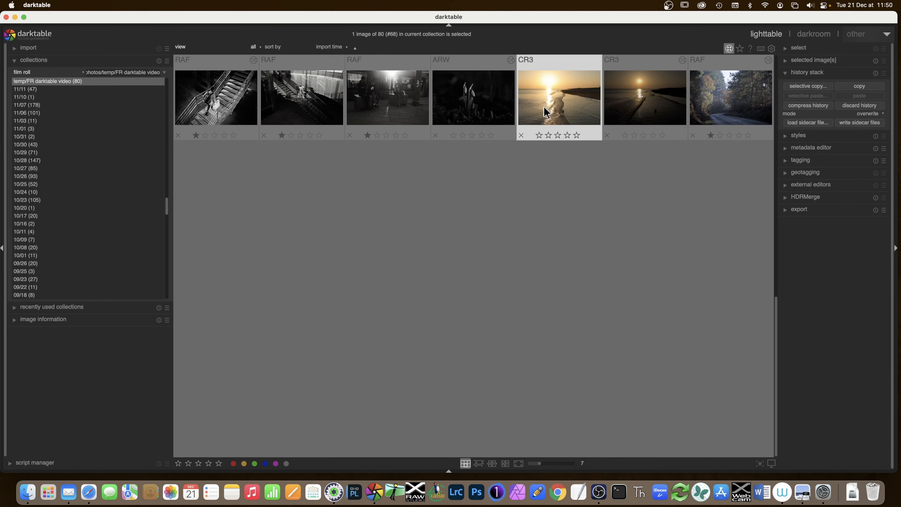
key("r")
key("r")
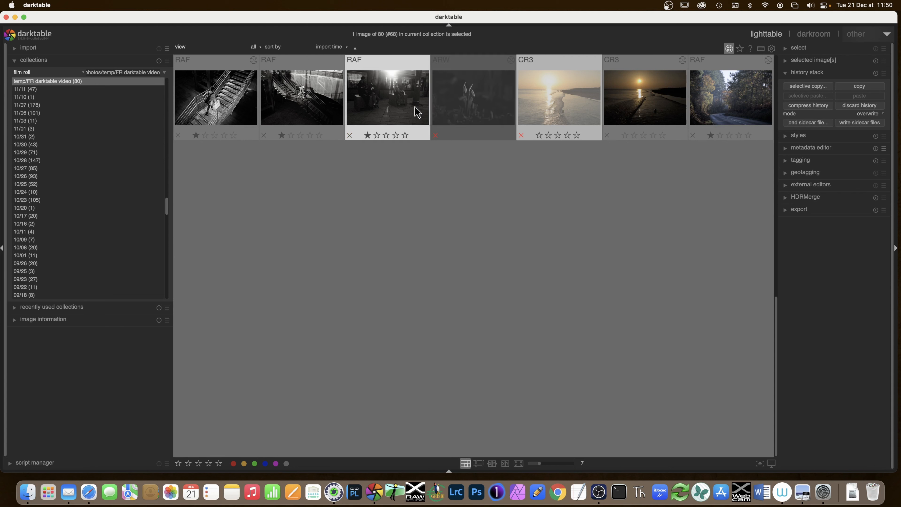
key("r")
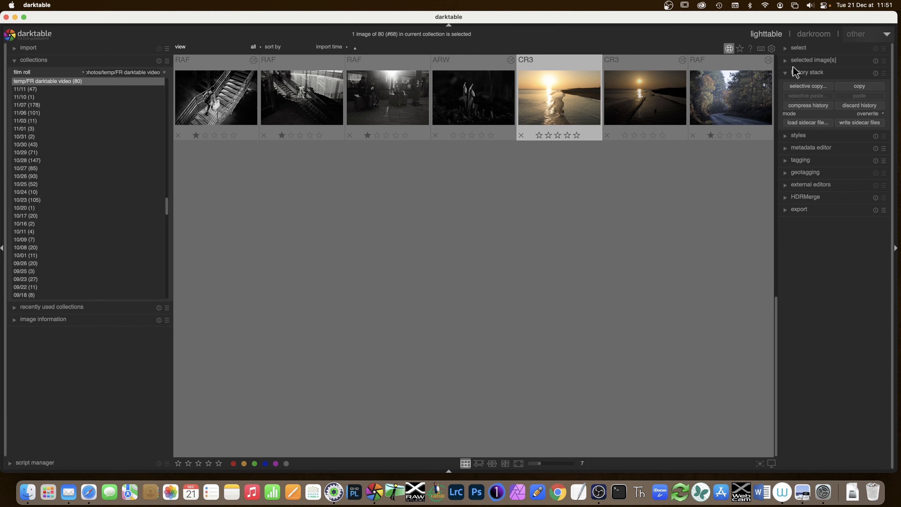
Step: Reopen the snowdrop photo in the darkroom, search the modules for "tone" and turn on the tone equalizer
double_click(487, 103)
left_click(821, 103)
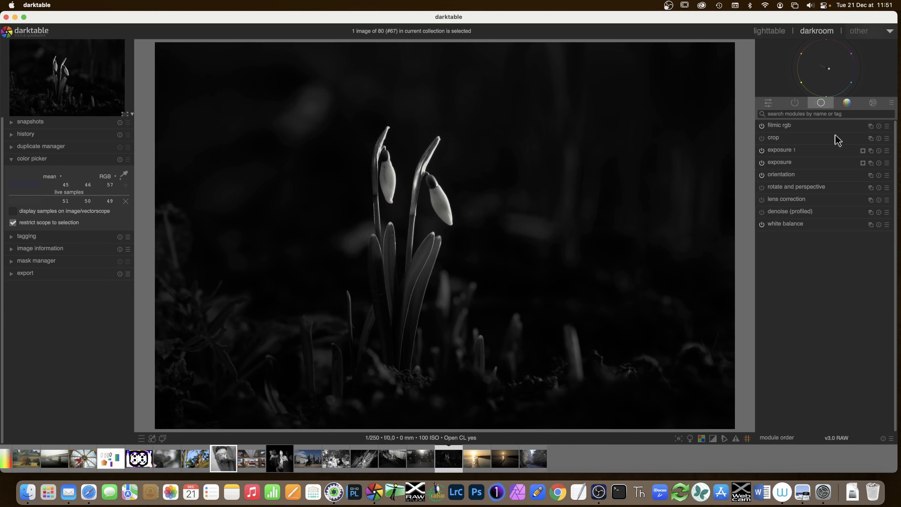
left_click(822, 113)
type("tone")
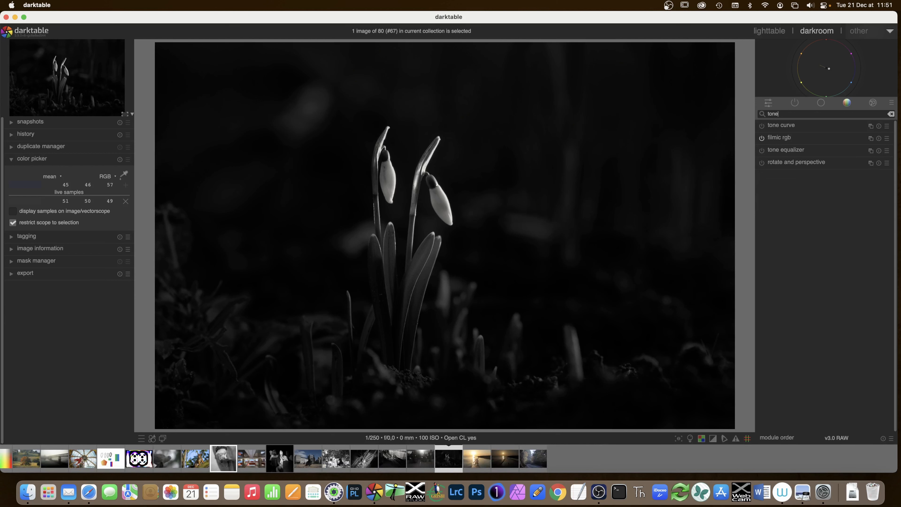
left_click(794, 152)
left_click(761, 150)
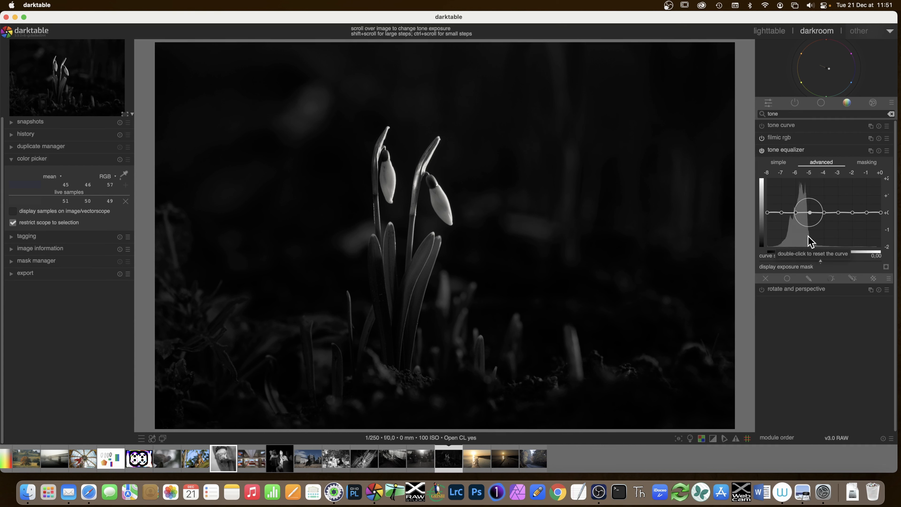